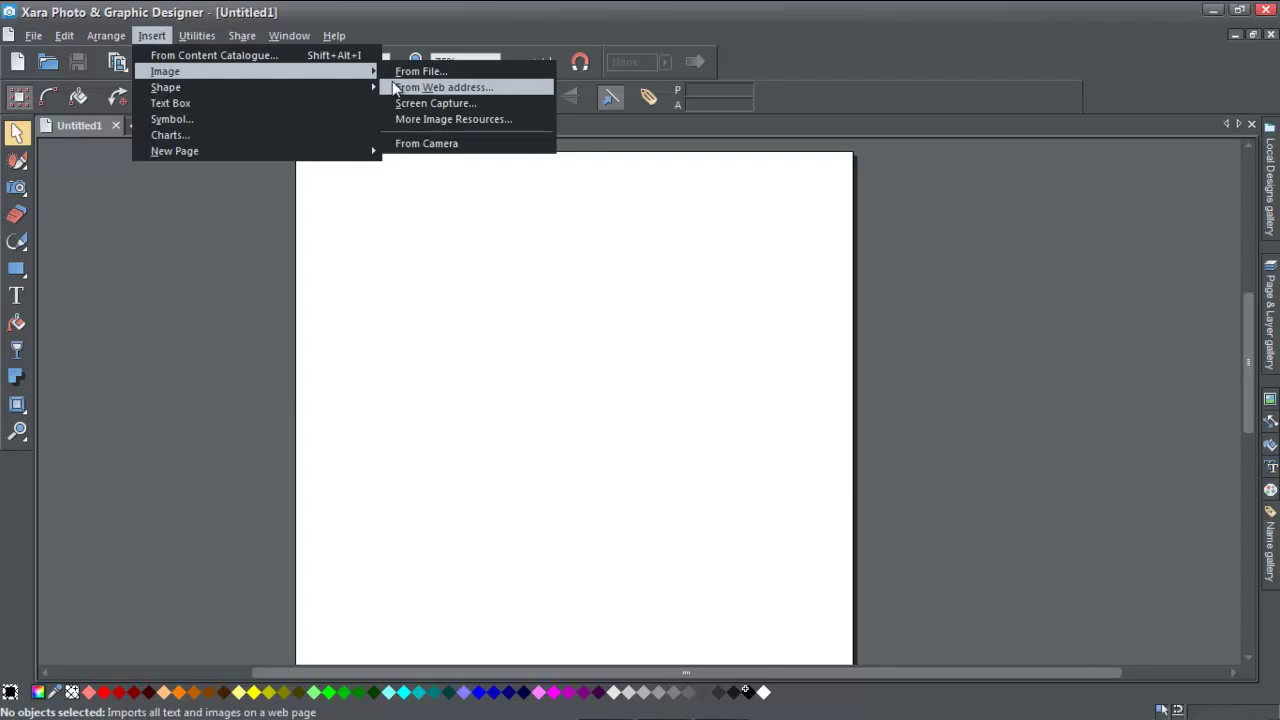
- Import the Spectrum Brands Global Auto Care page into Xara using its URL copied from Chrome
{"action": "left_click", "coordinate": [406, 87]}
{"action": "left_click", "coordinate": [547, 369]}
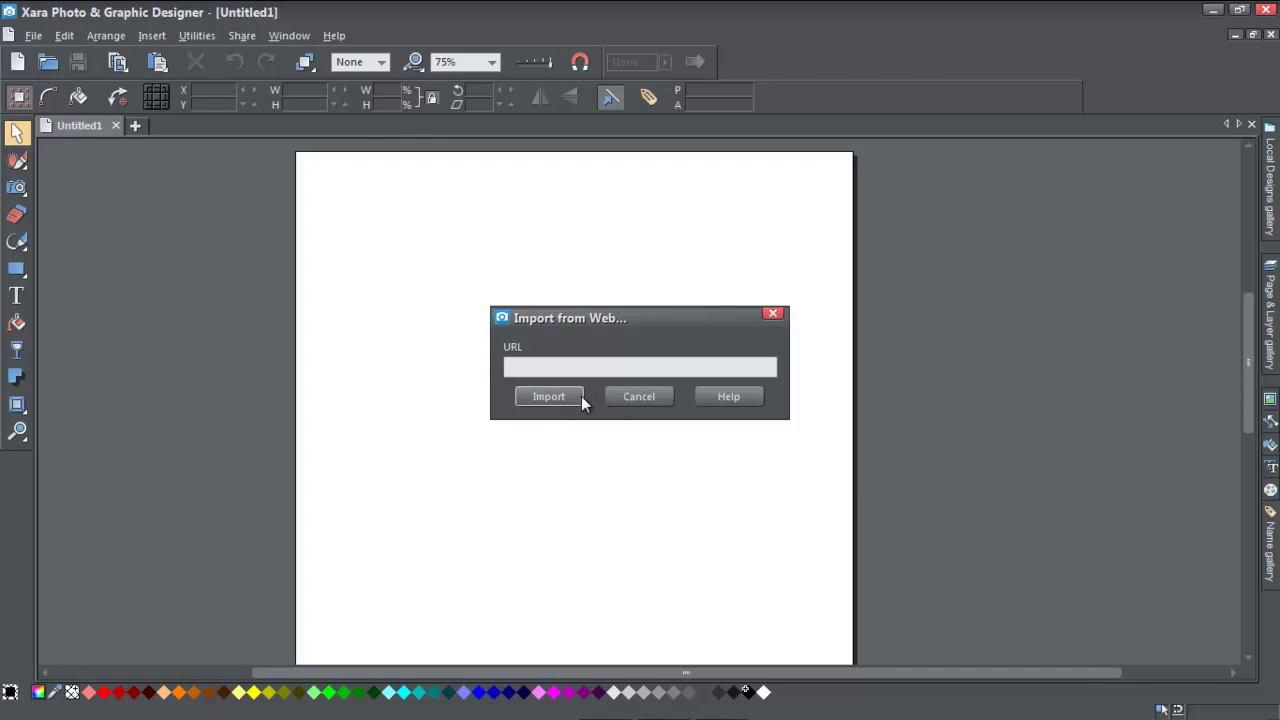
{"action": "key", "text": "alt+Tab"}
{"action": "left_click_drag", "start_coordinate": [452, 44], "coordinate": [69, 58]}
{"action": "key", "text": "ctrl+c"}
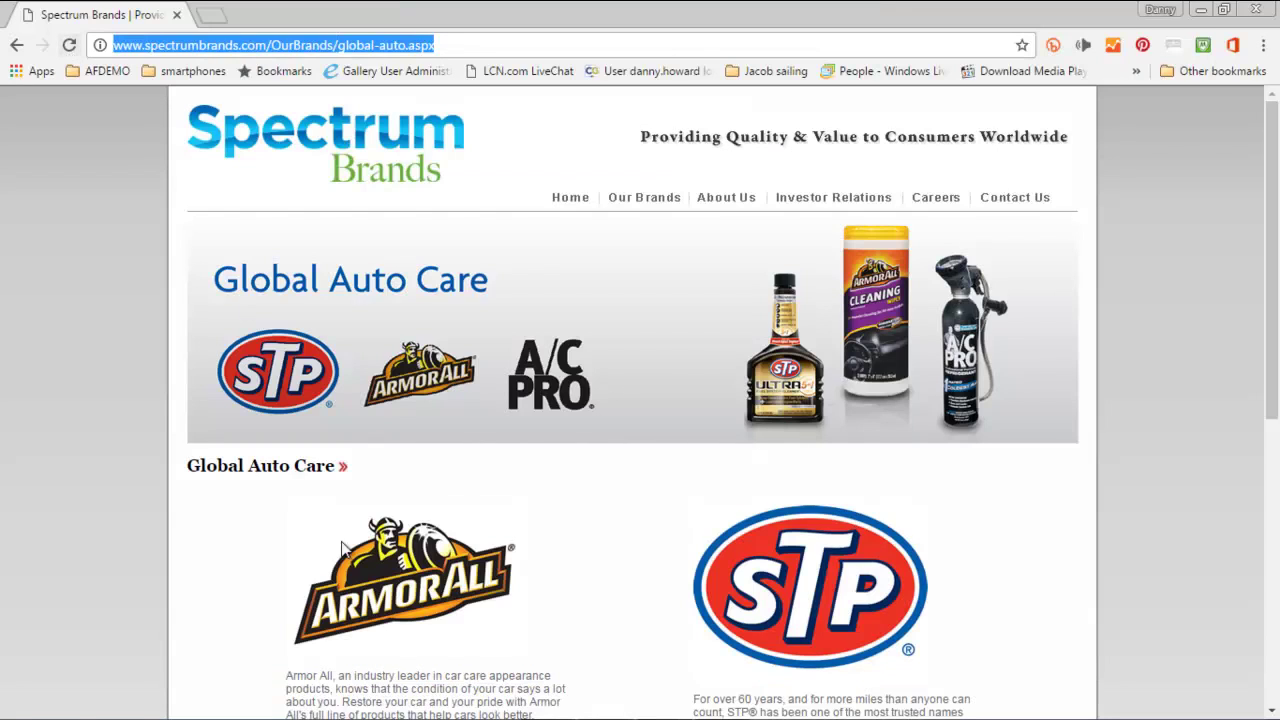
{"action": "mouse_move", "coordinate": [555, 710]}
{"action": "left_click", "coordinate": [552, 706]}
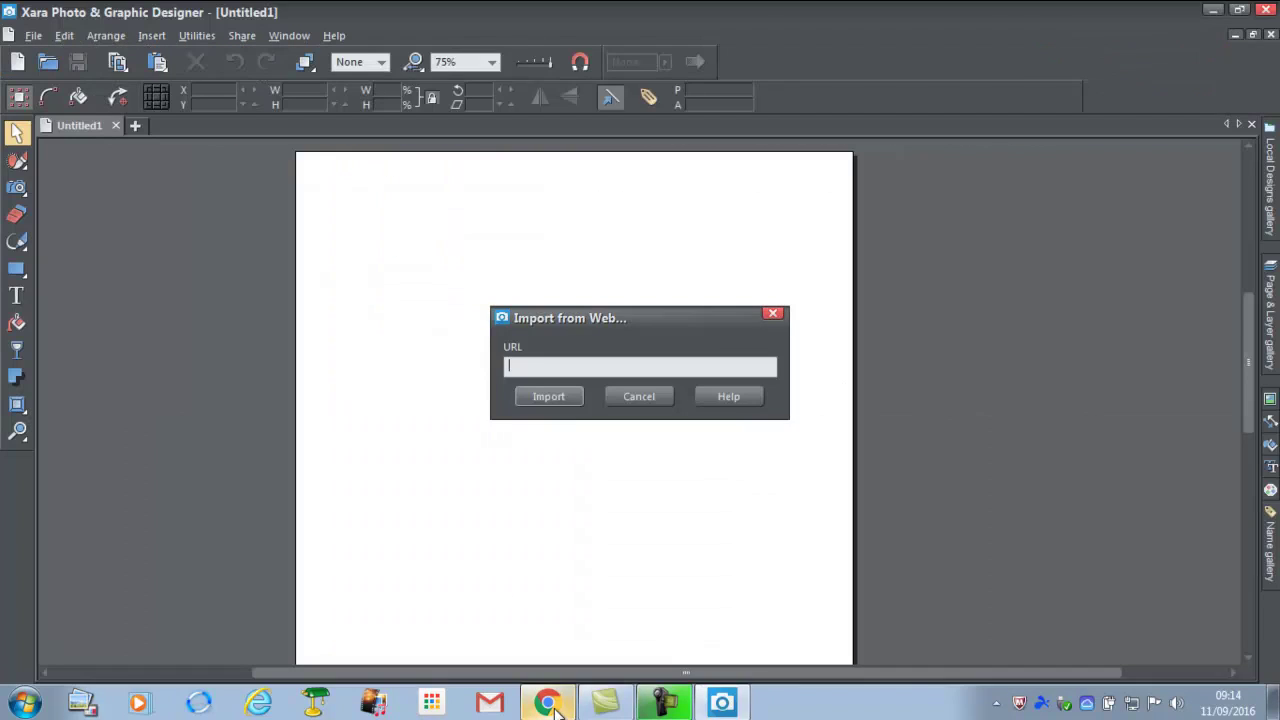
{"action": "key", "text": "ctrl+v"}
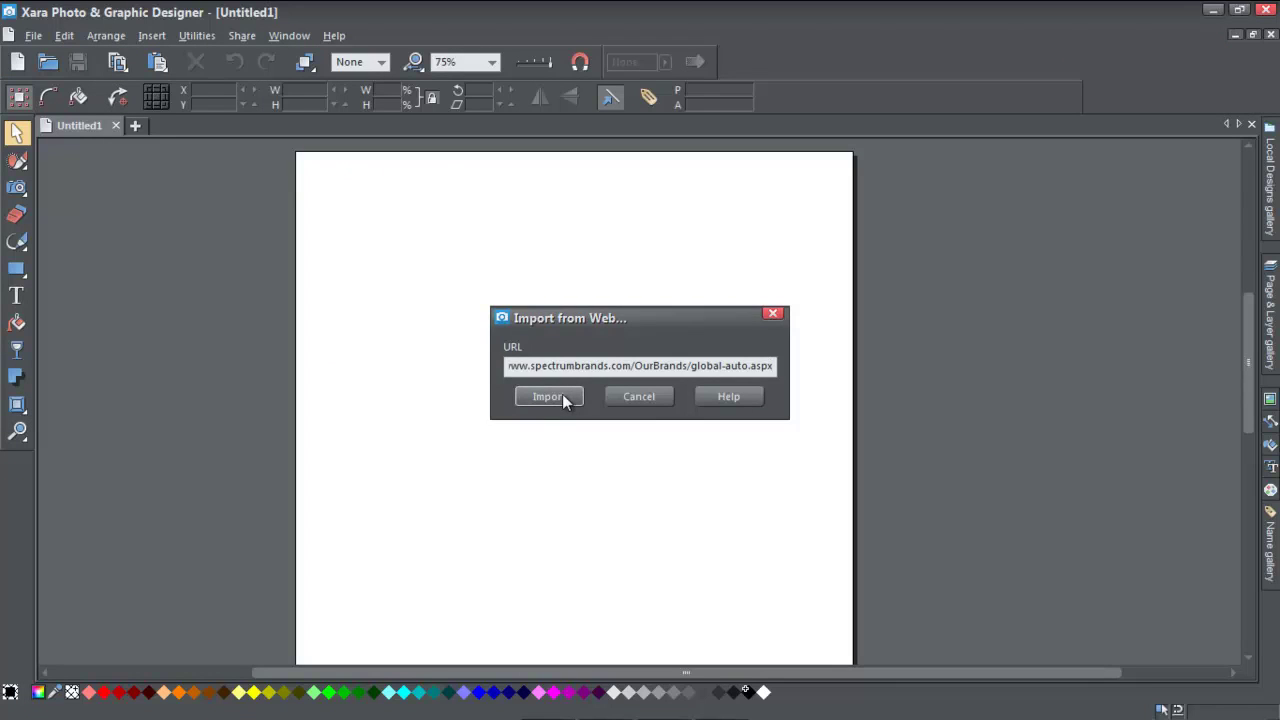
{"action": "left_click", "coordinate": [549, 397]}
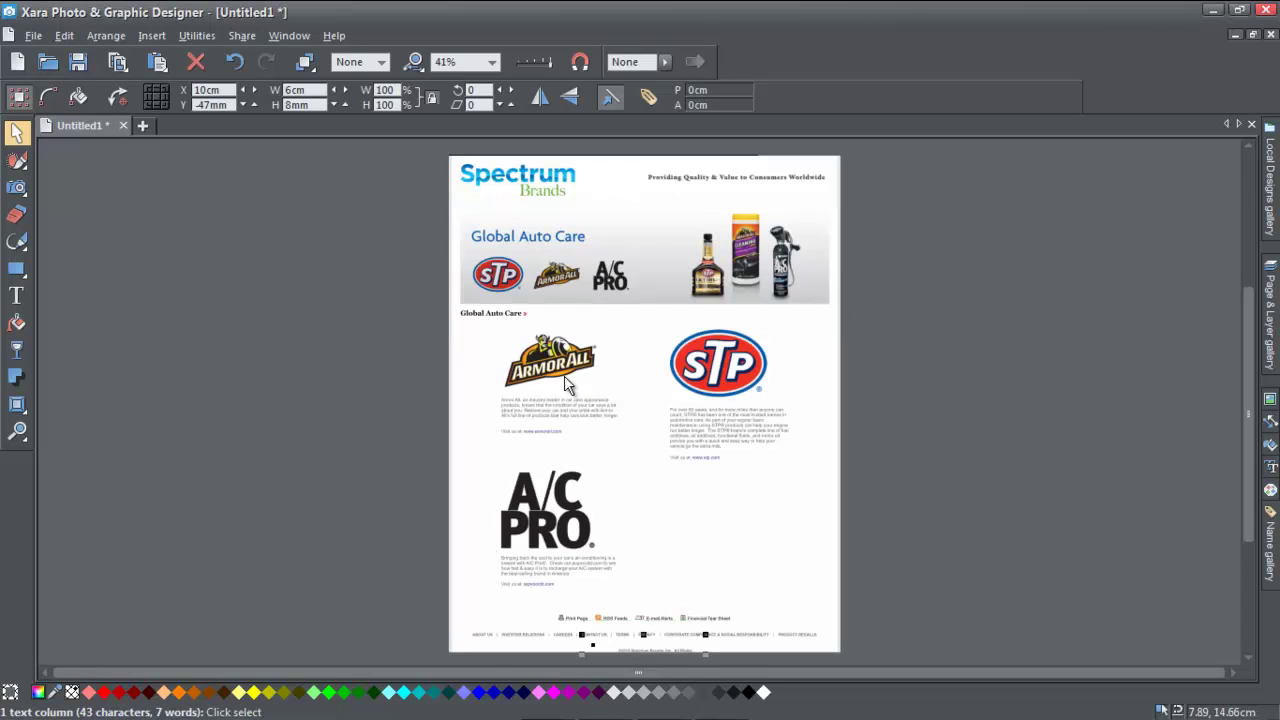
- Drag the ArmorAll, STP, banner, Spectrum and A/C PRO images off the page, then show Chrome's gallery
{"action": "left_click_drag", "start_coordinate": [560, 372], "coordinate": [373, 370]}
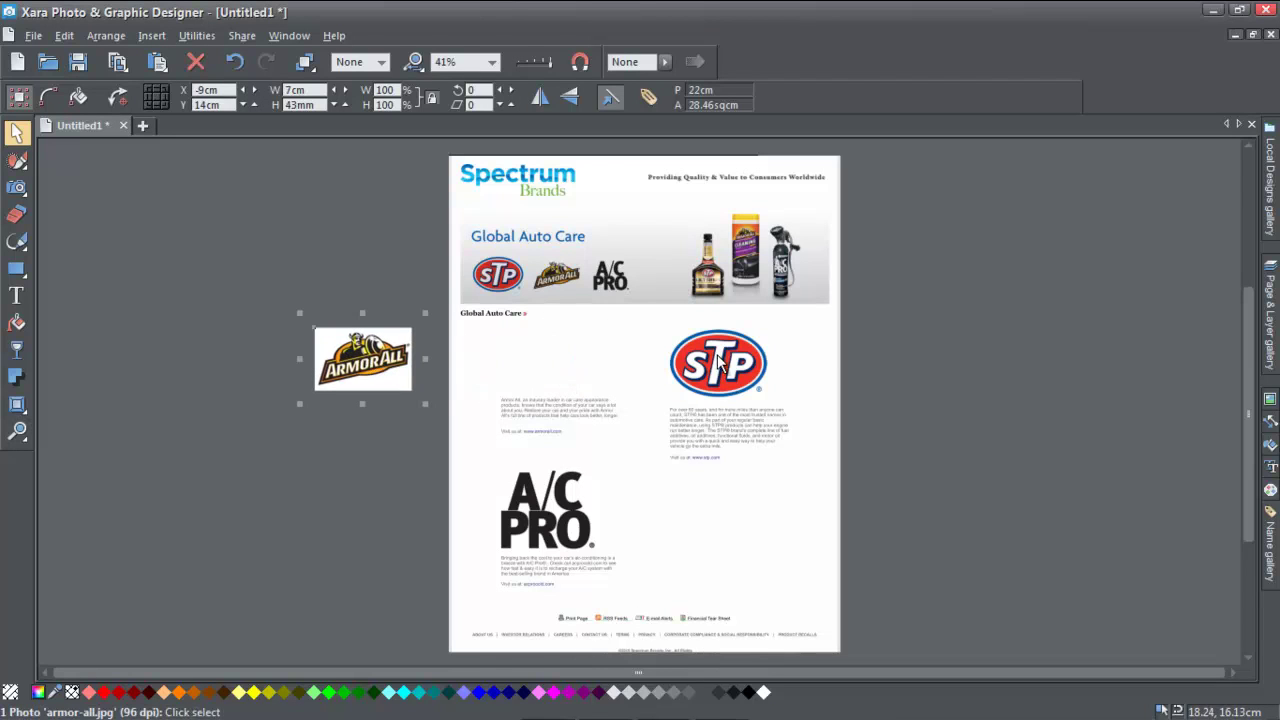
{"action": "left_click_drag", "start_coordinate": [713, 390], "coordinate": [891, 368]}
{"action": "left_click_drag", "start_coordinate": [708, 270], "coordinate": [430, 262]}
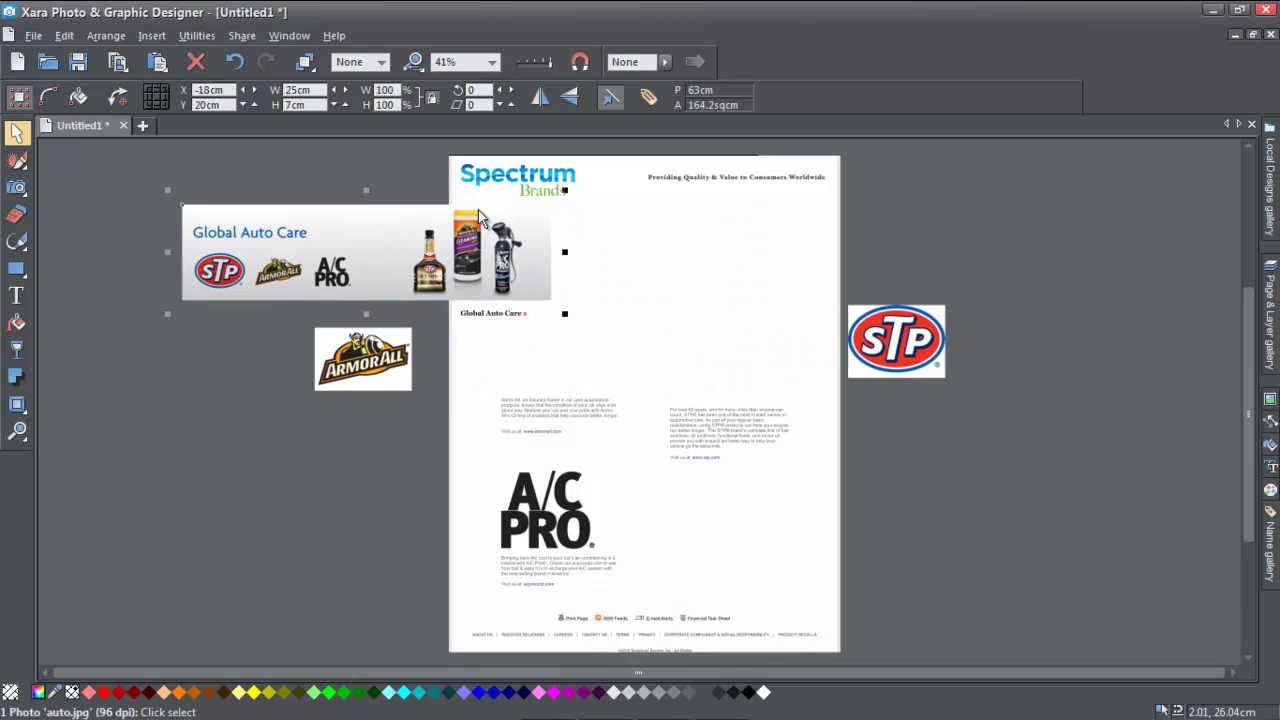
{"action": "left_click_drag", "start_coordinate": [494, 172], "coordinate": [350, 175]}
{"action": "left_click_drag", "start_coordinate": [538, 505], "coordinate": [295, 505]}
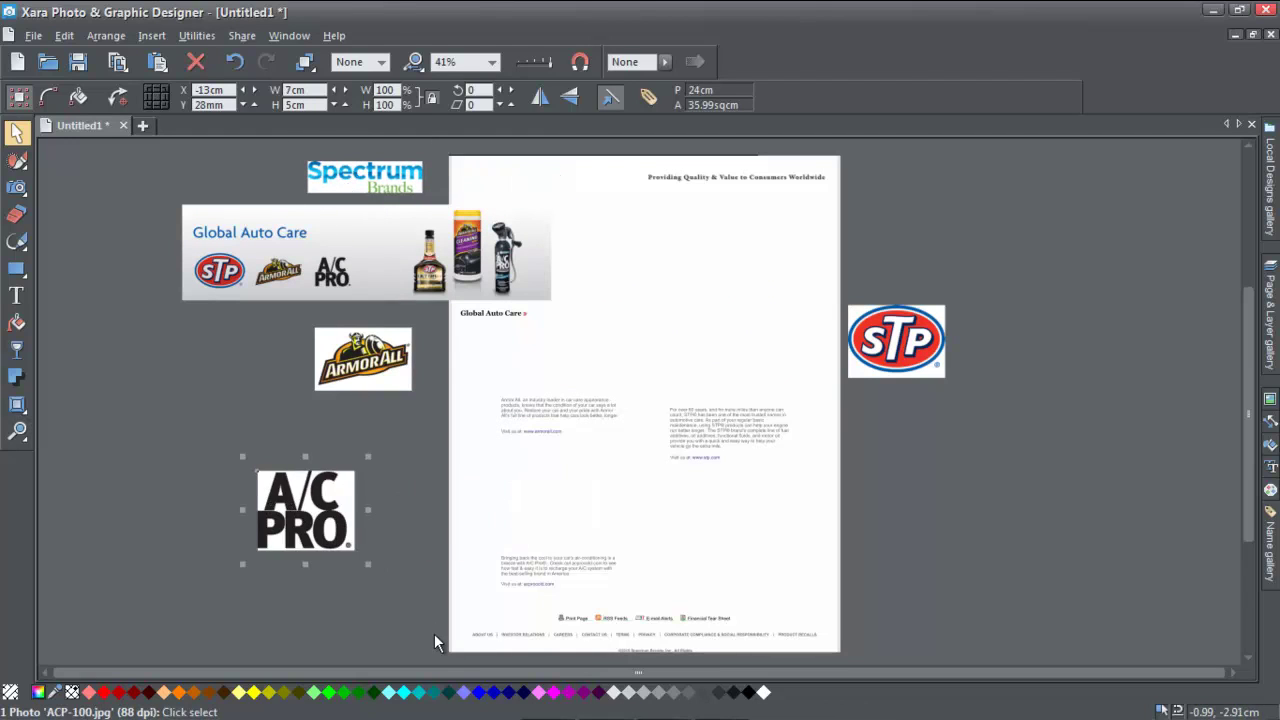
{"action": "left_click", "coordinate": [543, 708]}
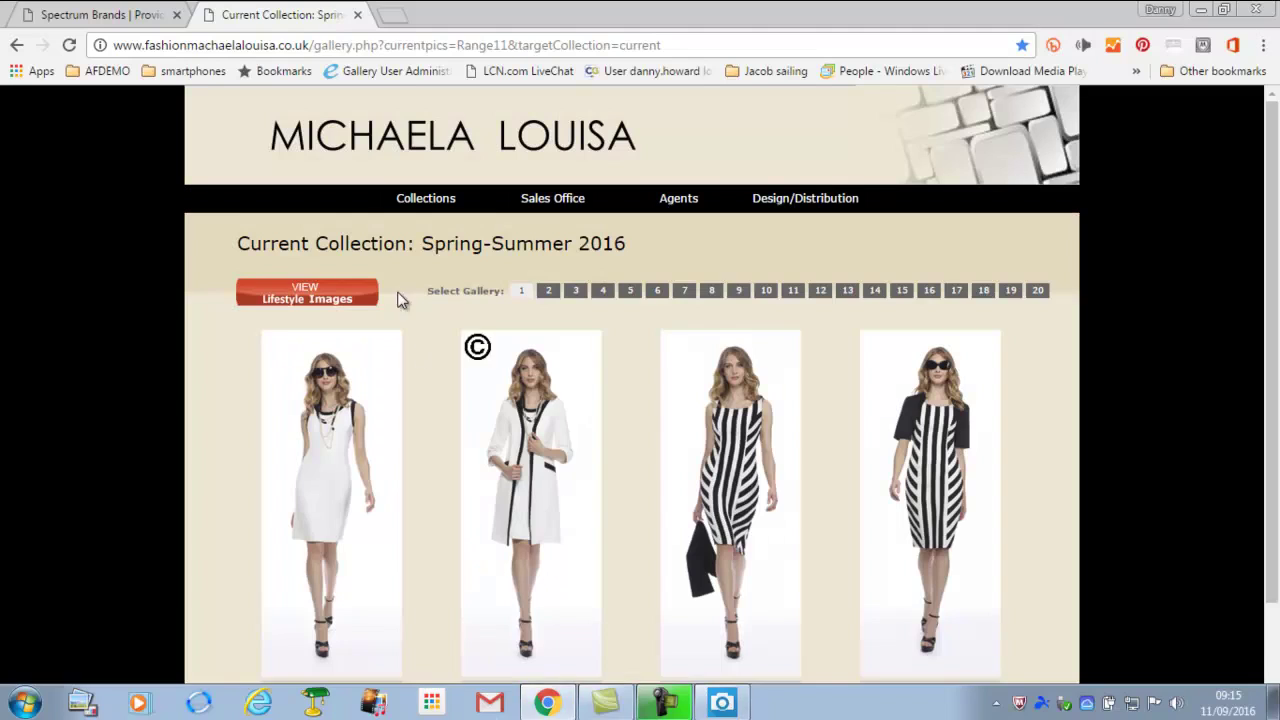
- Copy the Michaela Louisa gallery URL, return to Xara's new document and open the Insert menu
{"action": "left_click", "coordinate": [660, 44]}
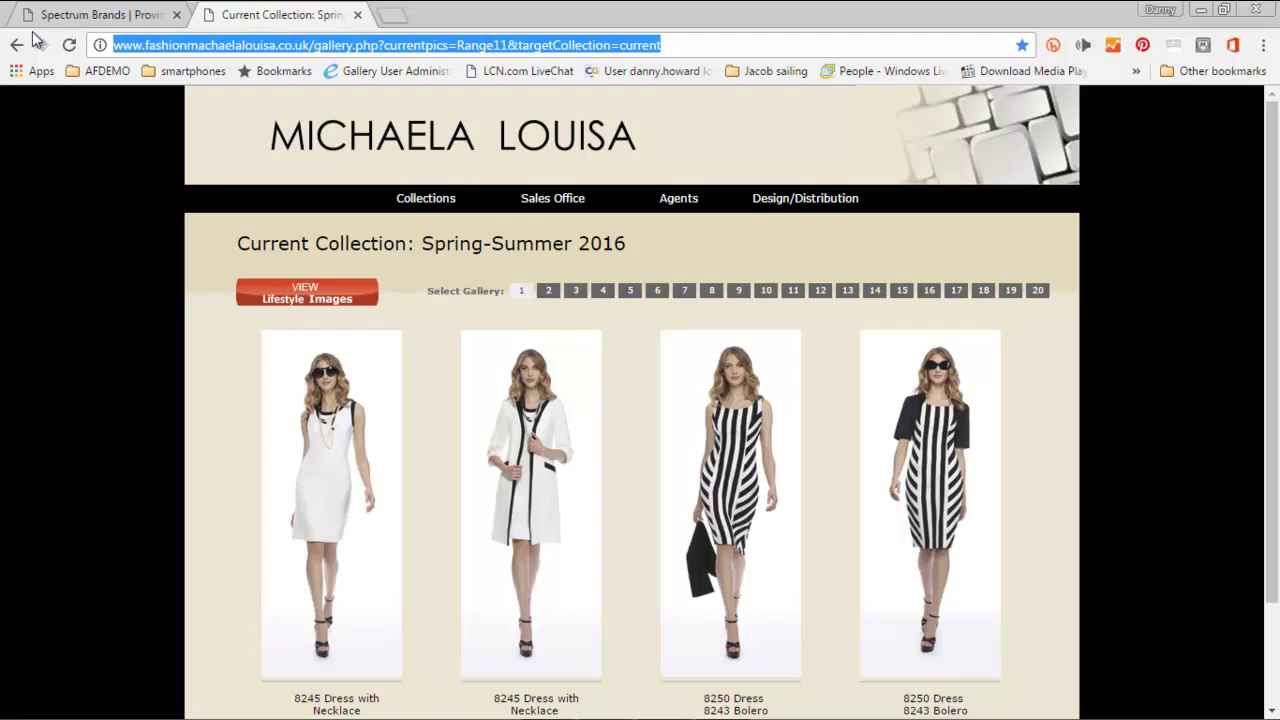
{"action": "mouse_move", "coordinate": [480, 717]}
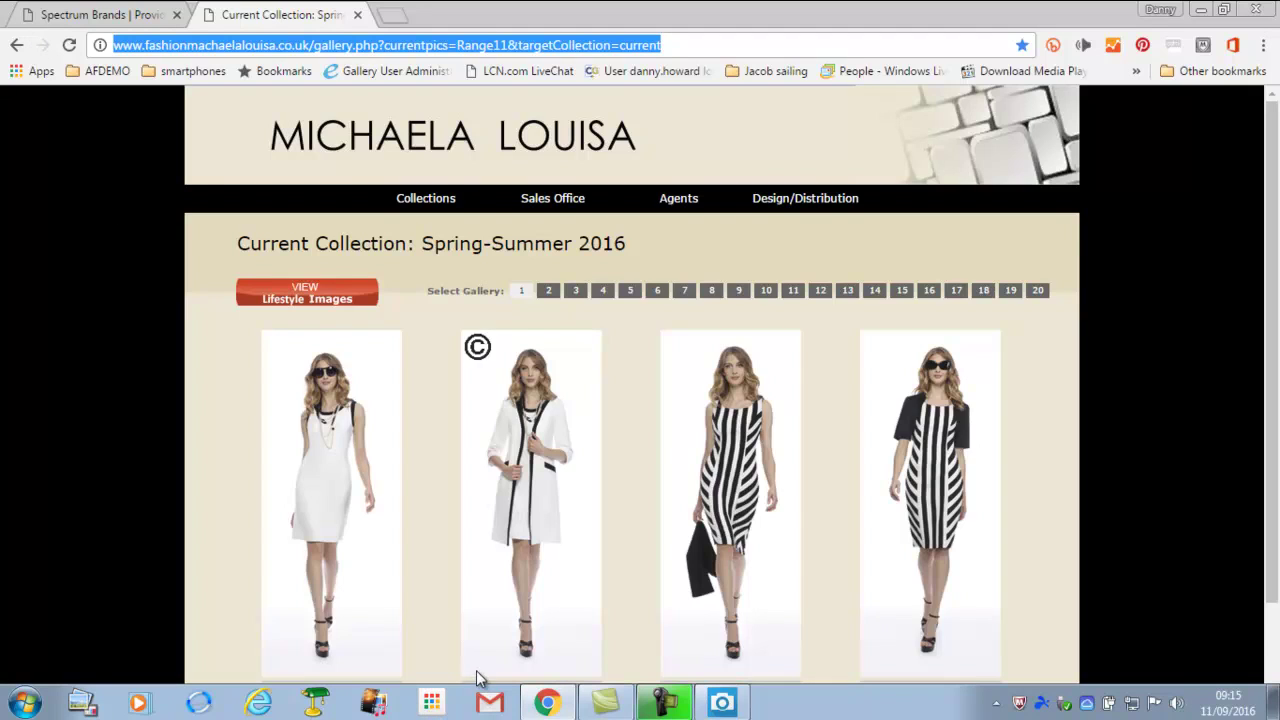
{"action": "left_click", "coordinate": [722, 708]}
{"action": "left_click", "coordinate": [152, 38]}
- Import the Michaela Louisa gallery page into Untitled2 from its pasted web address
{"action": "mouse_move", "coordinate": [332, 74]}
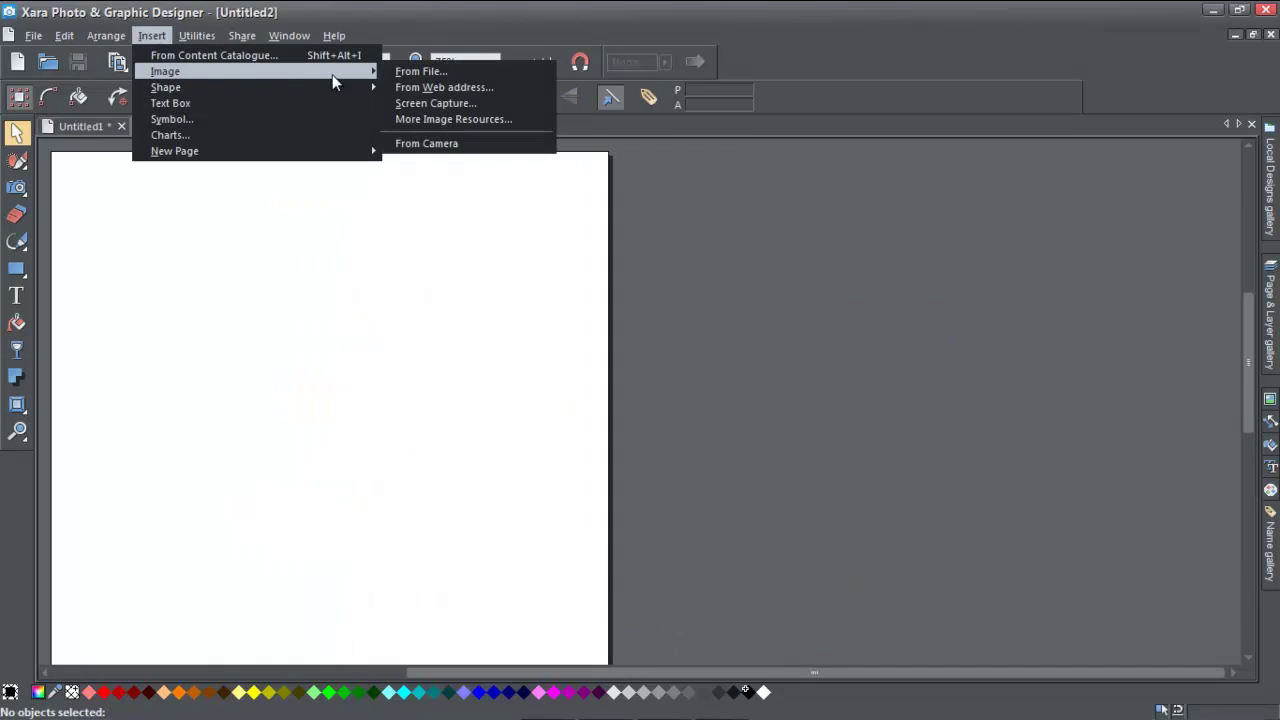
{"action": "left_click", "coordinate": [419, 89]}
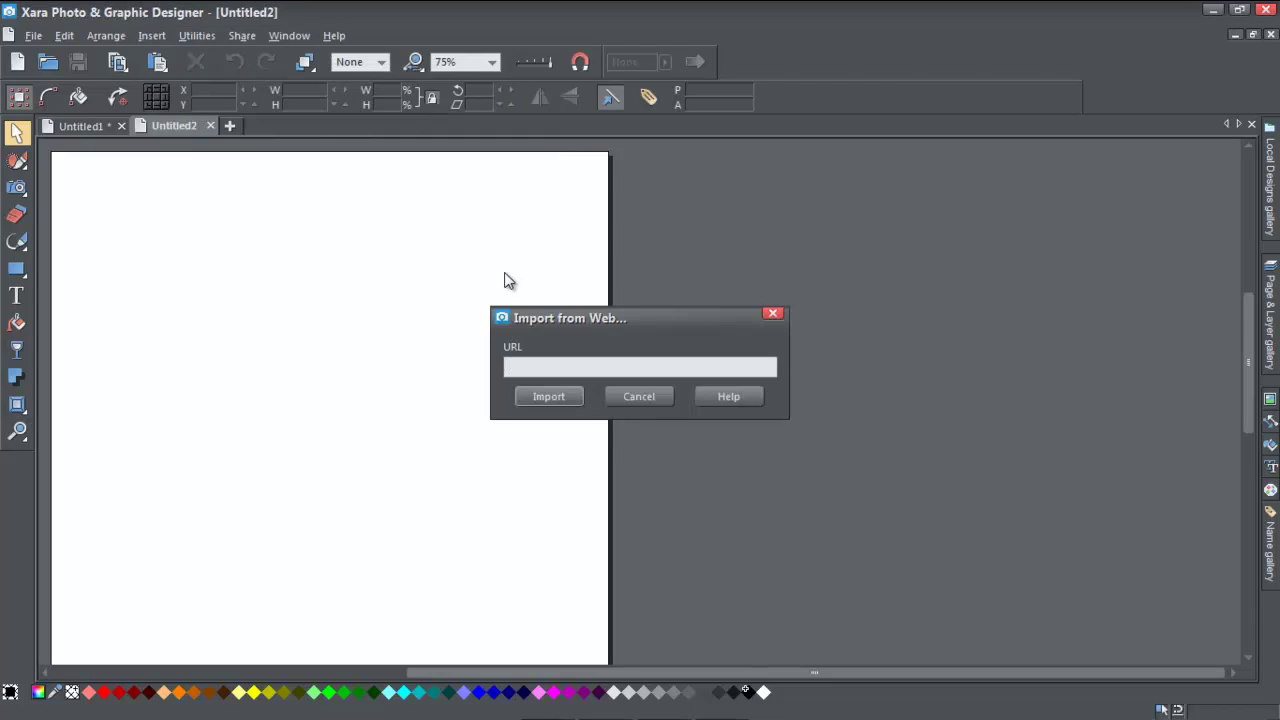
{"action": "key", "text": "ctrl+v"}
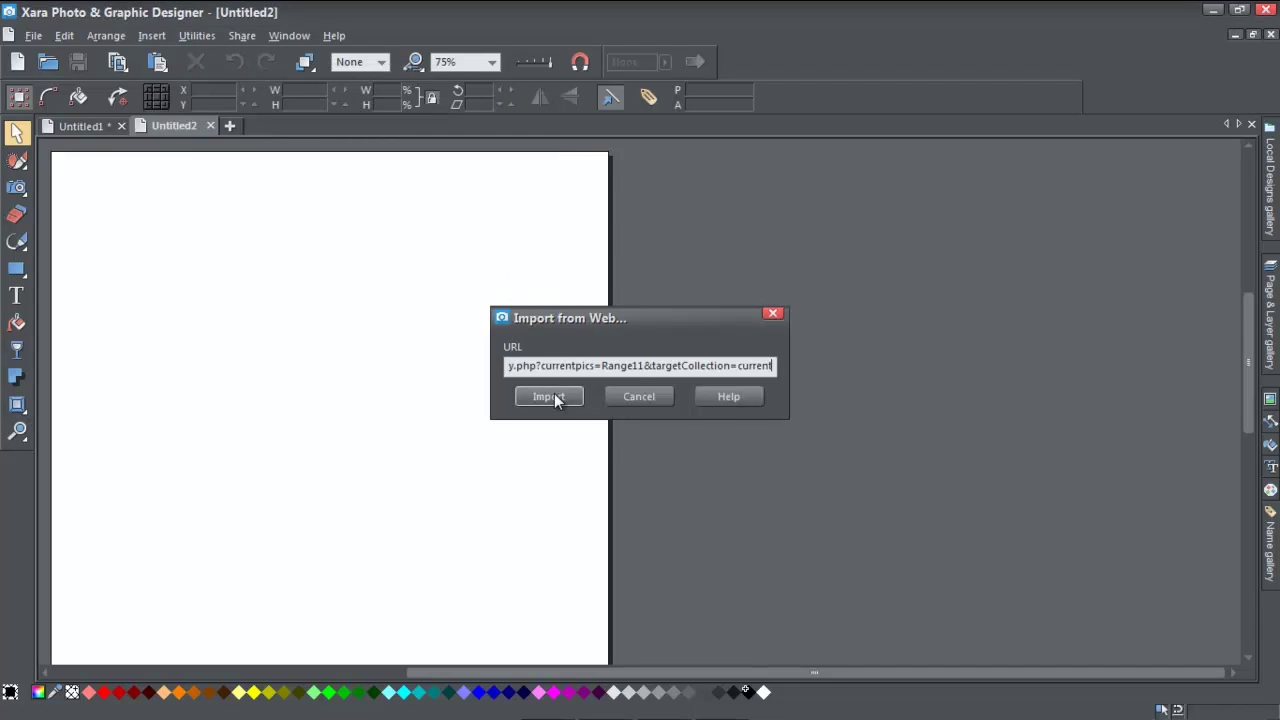
{"action": "left_click", "coordinate": [550, 397]}
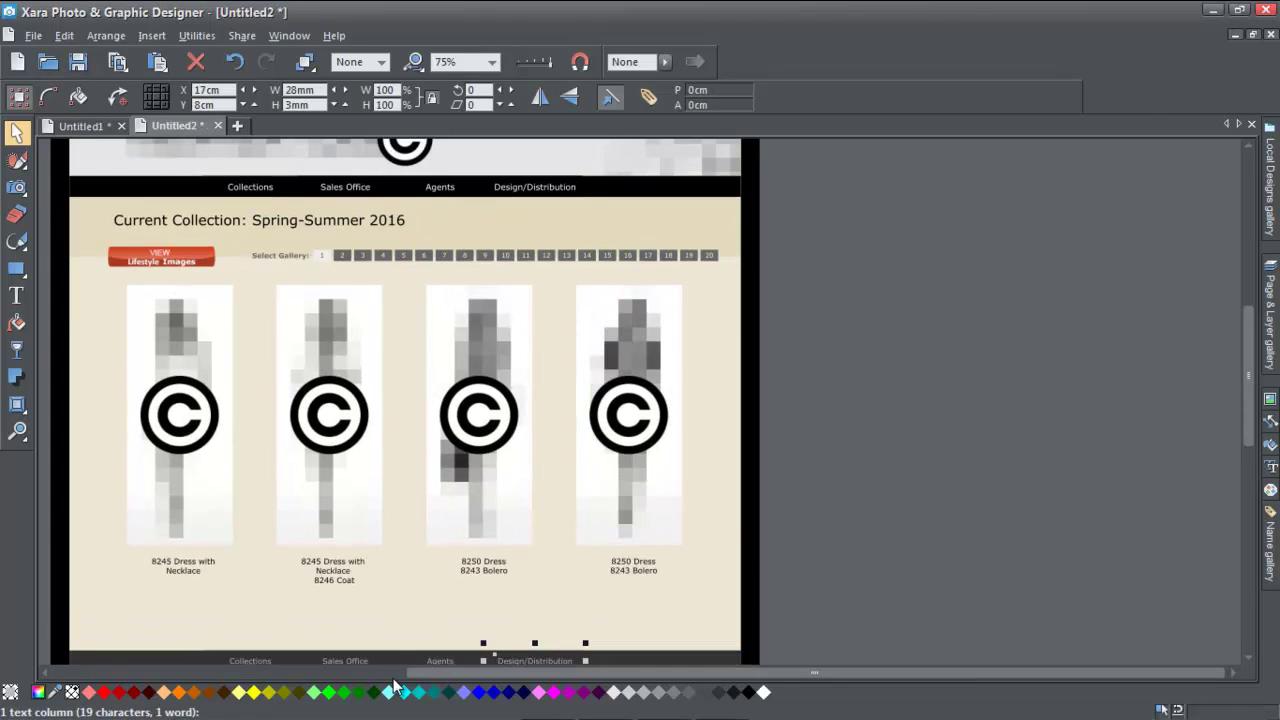
- Pull a copy of one pixelated, ©-marked dress photo beside the page on the right
{"action": "scroll", "coordinate": [384, 323], "scroll_direction": "up", "scroll_amount": 6}
{"action": "scroll", "coordinate": [383, 328], "scroll_direction": "down", "scroll_amount": 3}
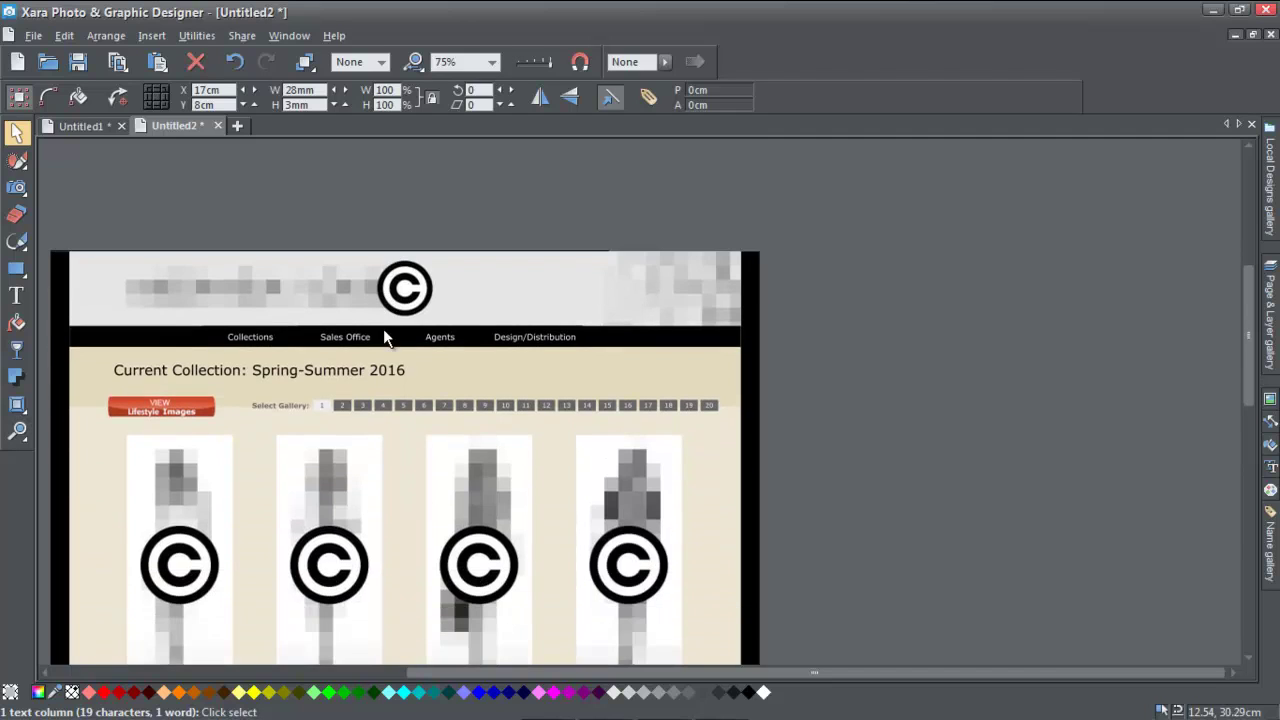
{"action": "left_click_drag", "start_coordinate": [487, 490], "coordinate": [896, 392]}
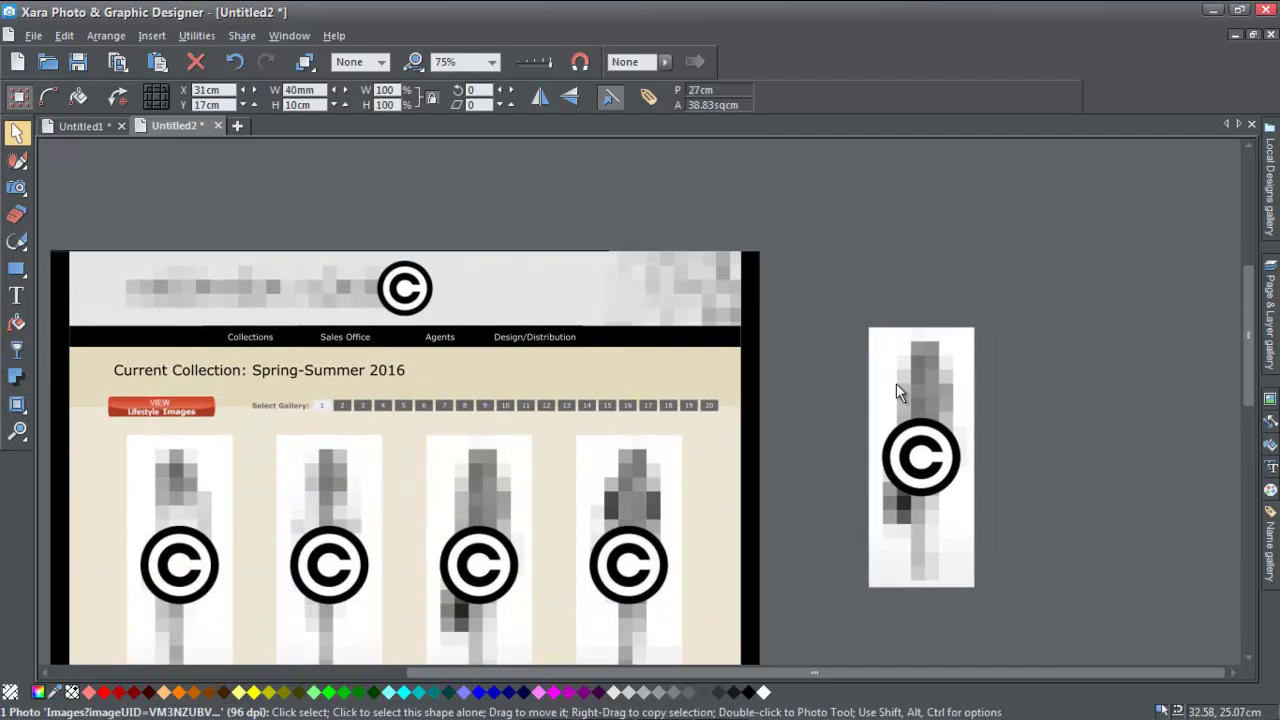
{"action": "left_click_drag", "start_coordinate": [588, 533], "coordinate": [625, 520]}
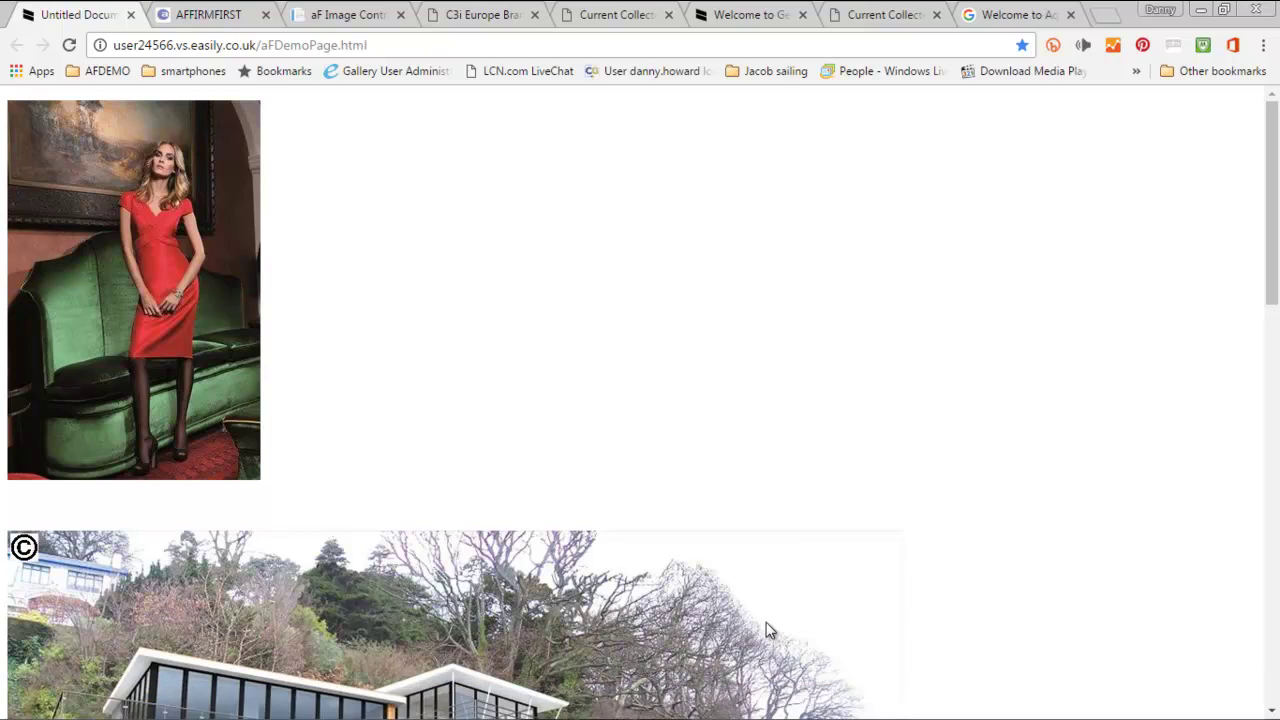
- Move from the aFDemoPage demo photo to the aF Image Control tab's login page
{"action": "mouse_move", "coordinate": [113, 222]}
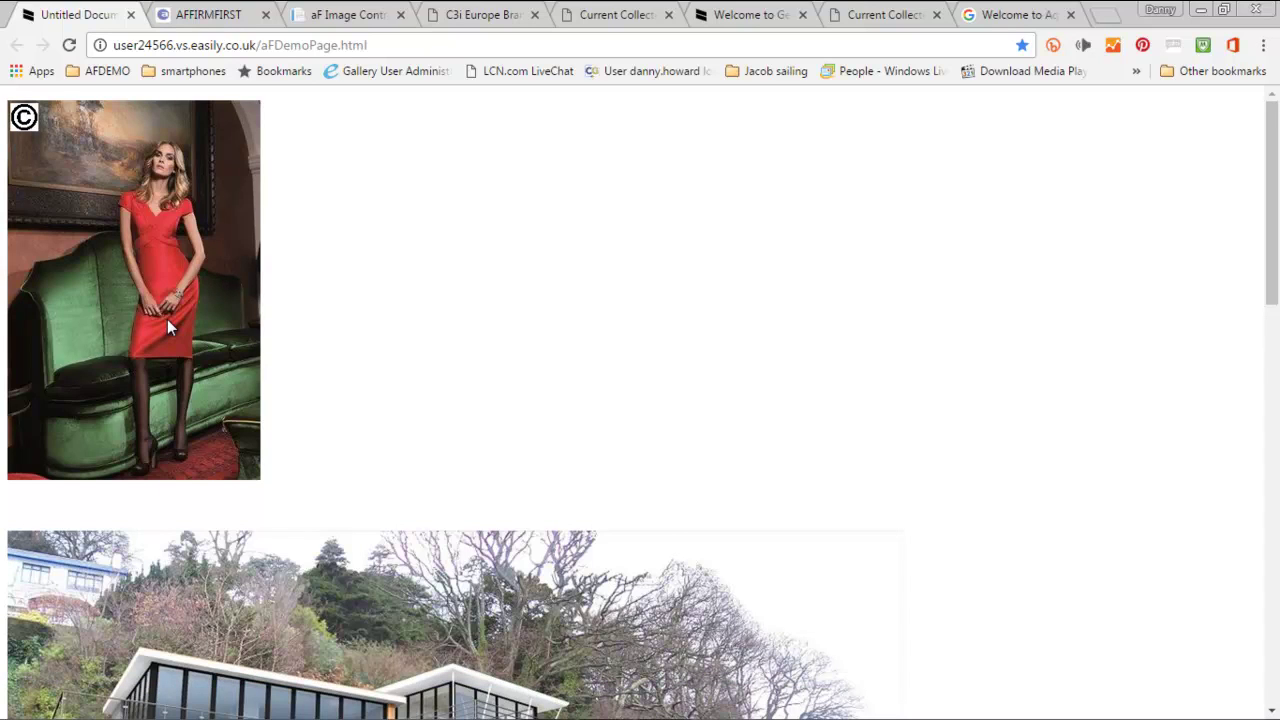
{"action": "left_click", "coordinate": [350, 14]}
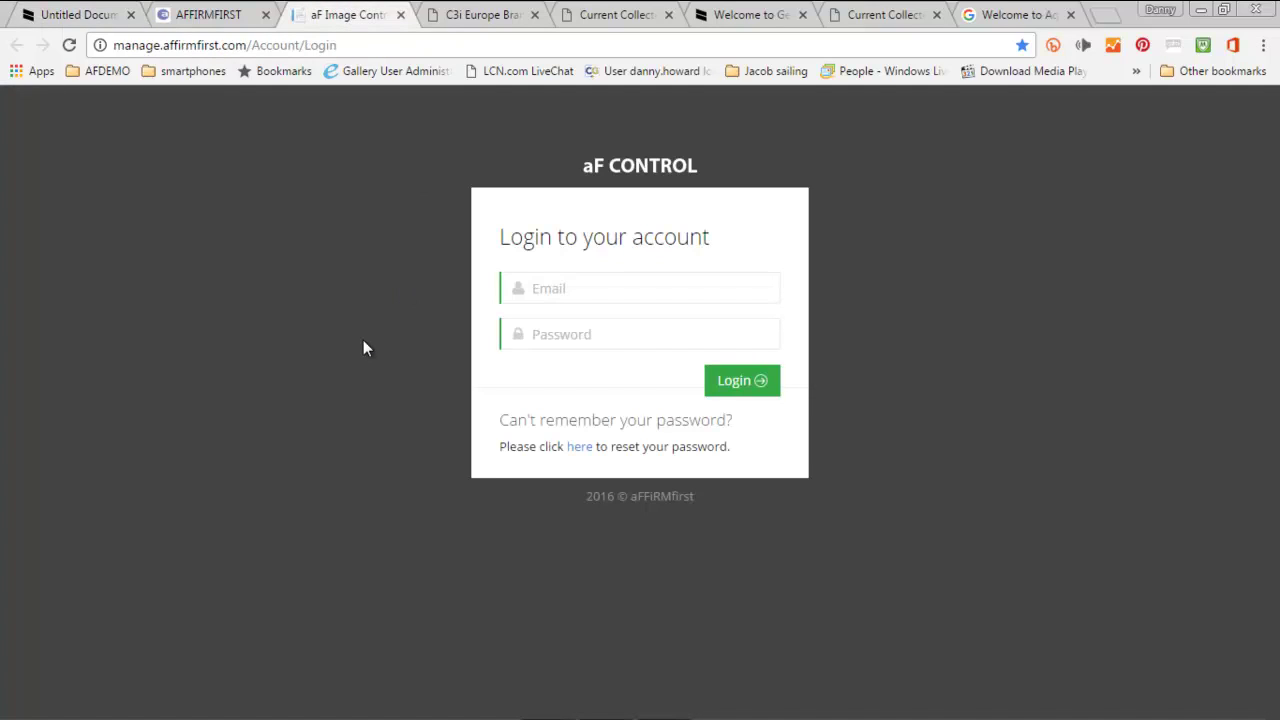
- Log in to aF CONTROL with the account email and password
{"action": "left_click", "coordinate": [735, 385]}
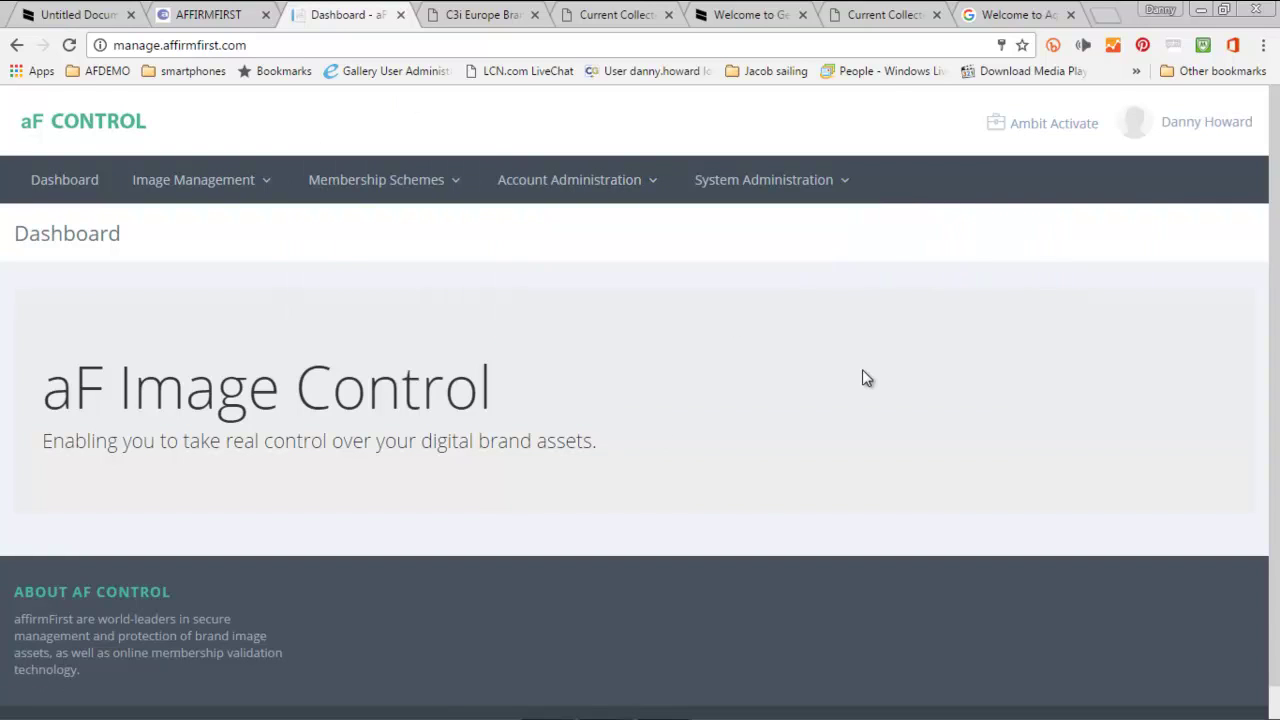
{"action": "mouse_move", "coordinate": [763, 190]}
{"action": "left_click", "coordinate": [1045, 140]}
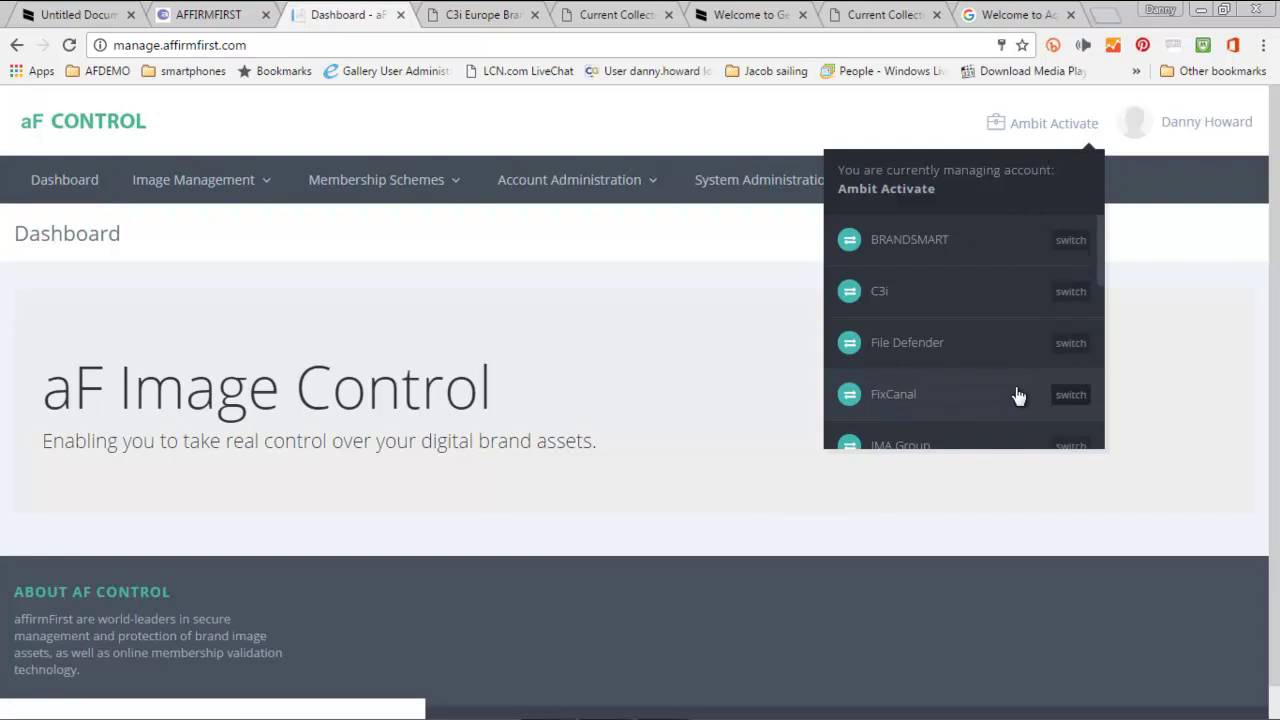
{"action": "left_click", "coordinate": [1220, 350]}
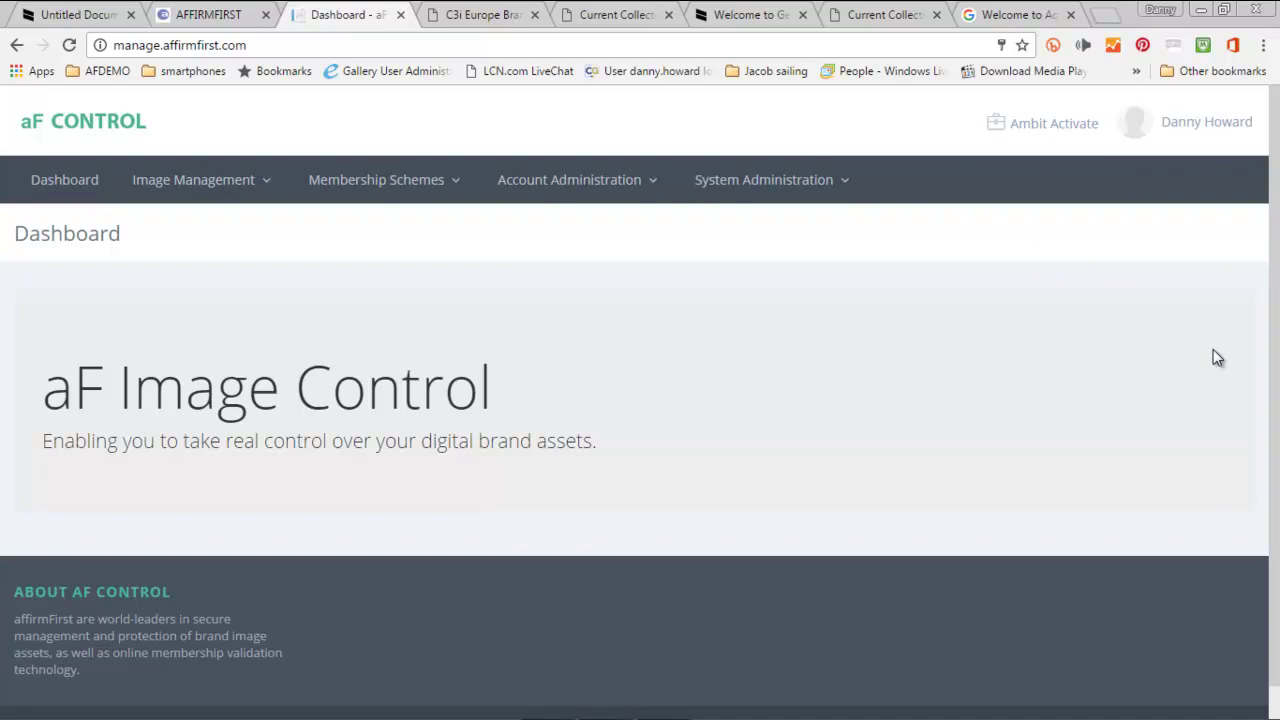
{"action": "left_click", "coordinate": [1057, 128]}
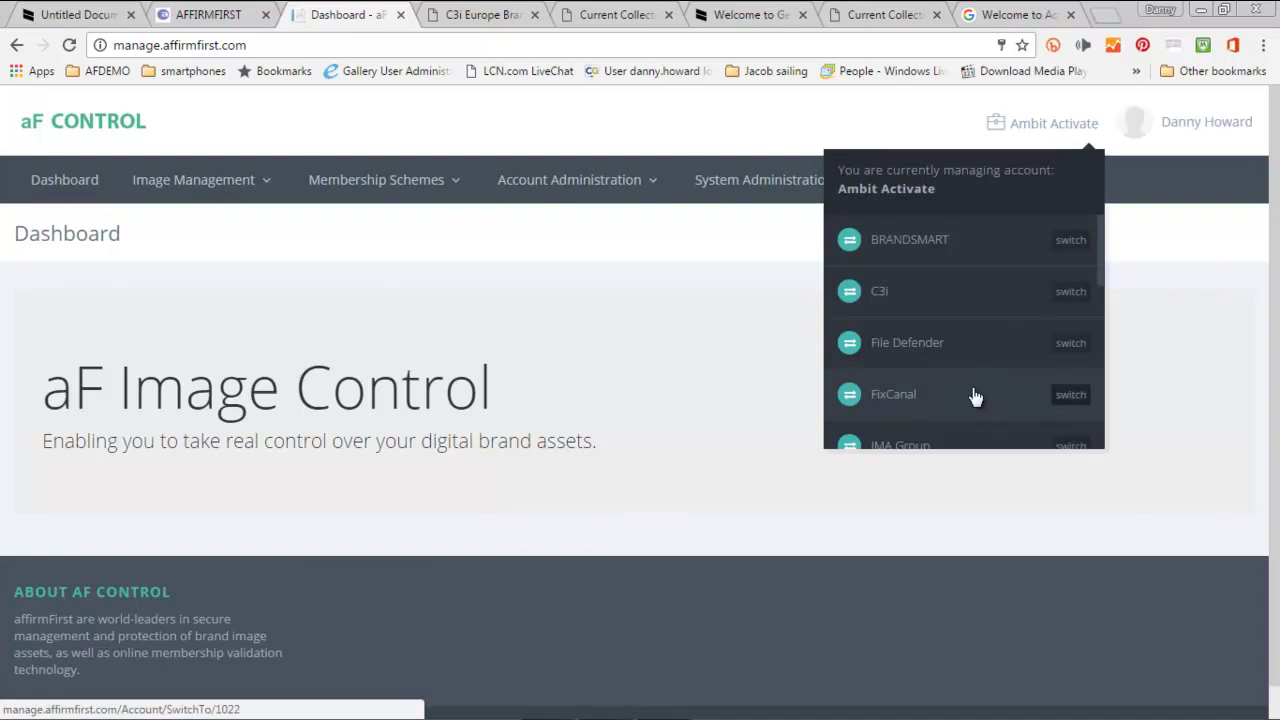
{"action": "left_click", "coordinate": [1190, 403]}
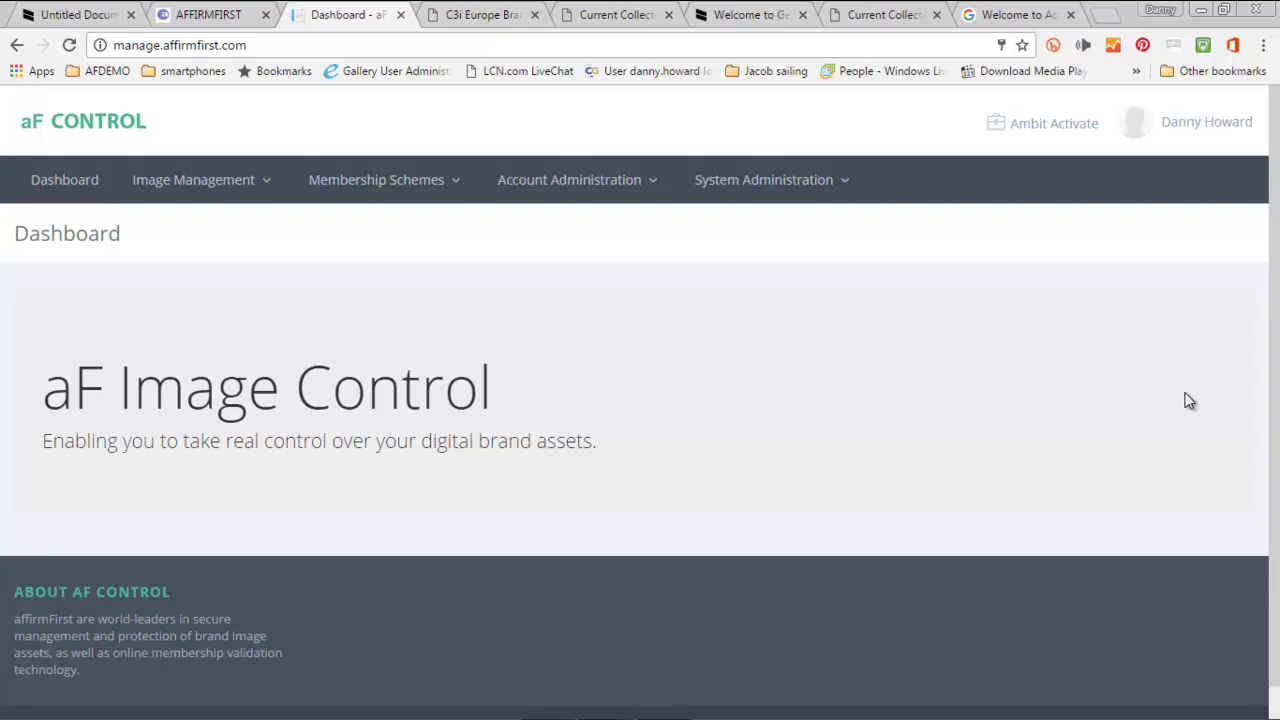
- Browse images under Image Management, open the user's images folder and scroll to the fashion shot and Building
{"action": "left_click", "coordinate": [222, 177]}
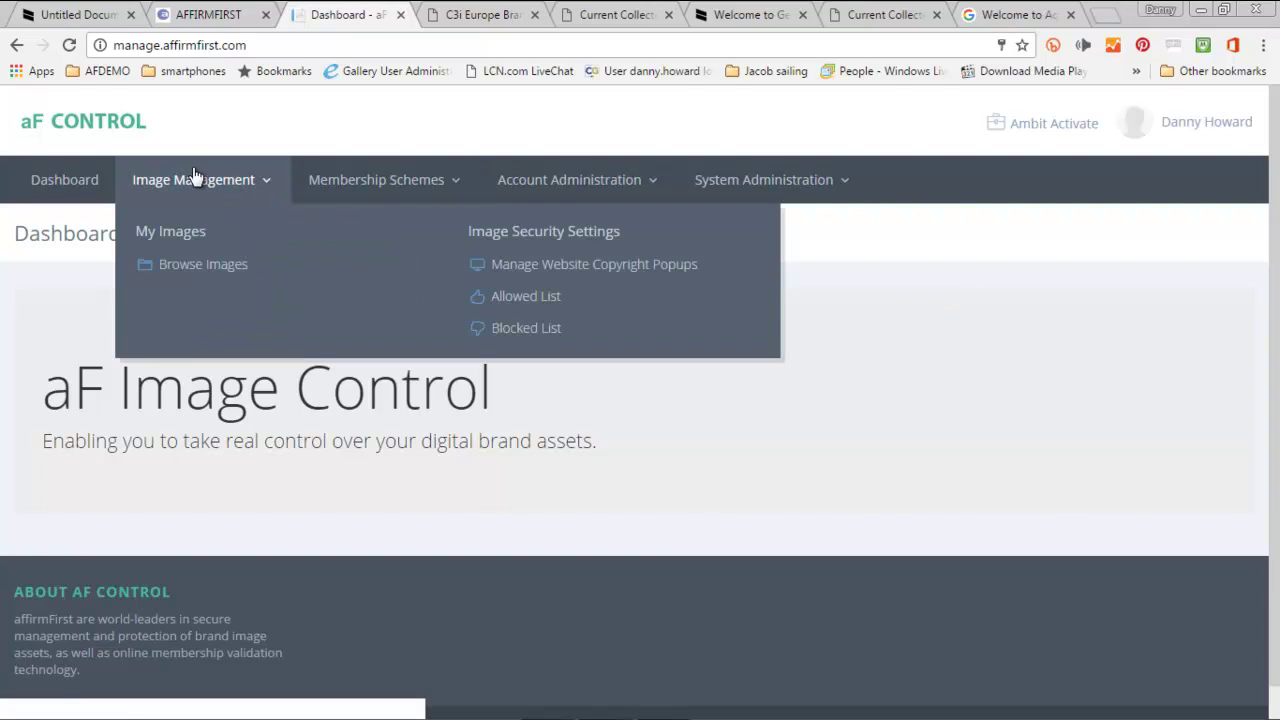
{"action": "left_click", "coordinate": [196, 266]}
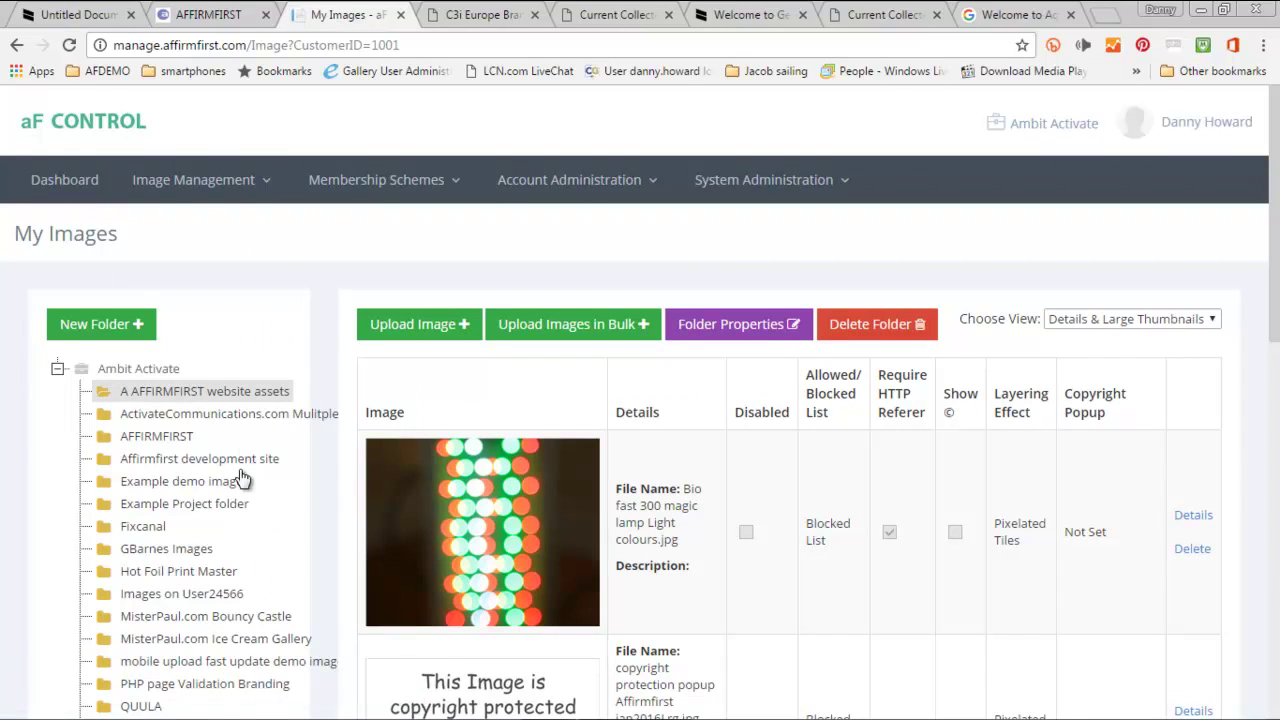
{"action": "scroll", "coordinate": [214, 600], "scroll_direction": "down", "scroll_amount": 2}
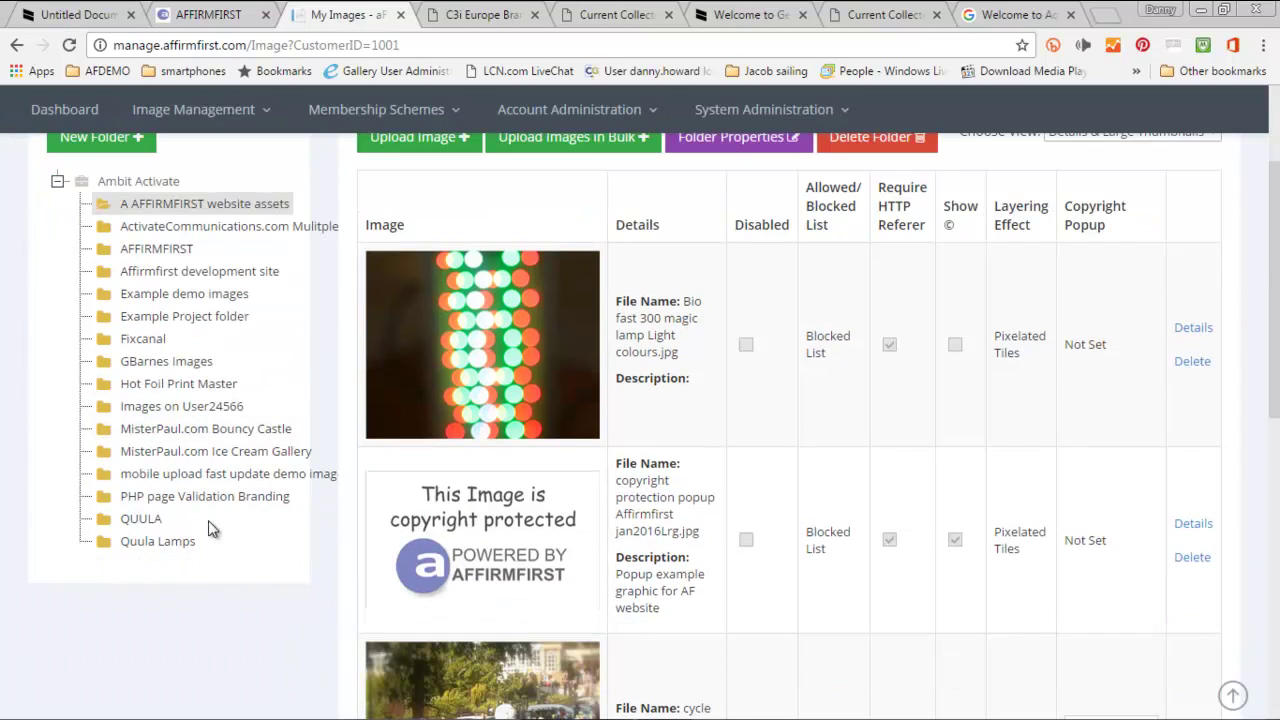
{"action": "left_click", "coordinate": [135, 410]}
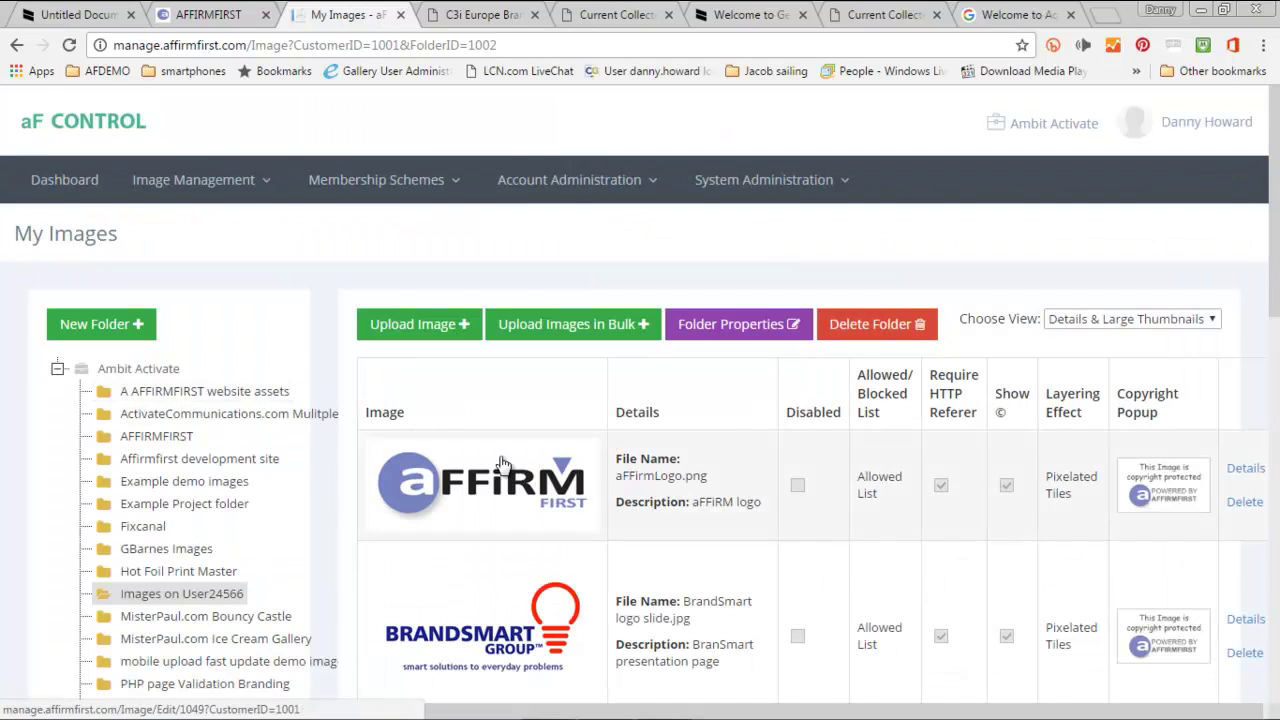
{"action": "scroll", "coordinate": [537, 486], "scroll_direction": "down", "scroll_amount": 6}
{"action": "scroll", "coordinate": [538, 487], "scroll_direction": "down", "scroll_amount": 3}
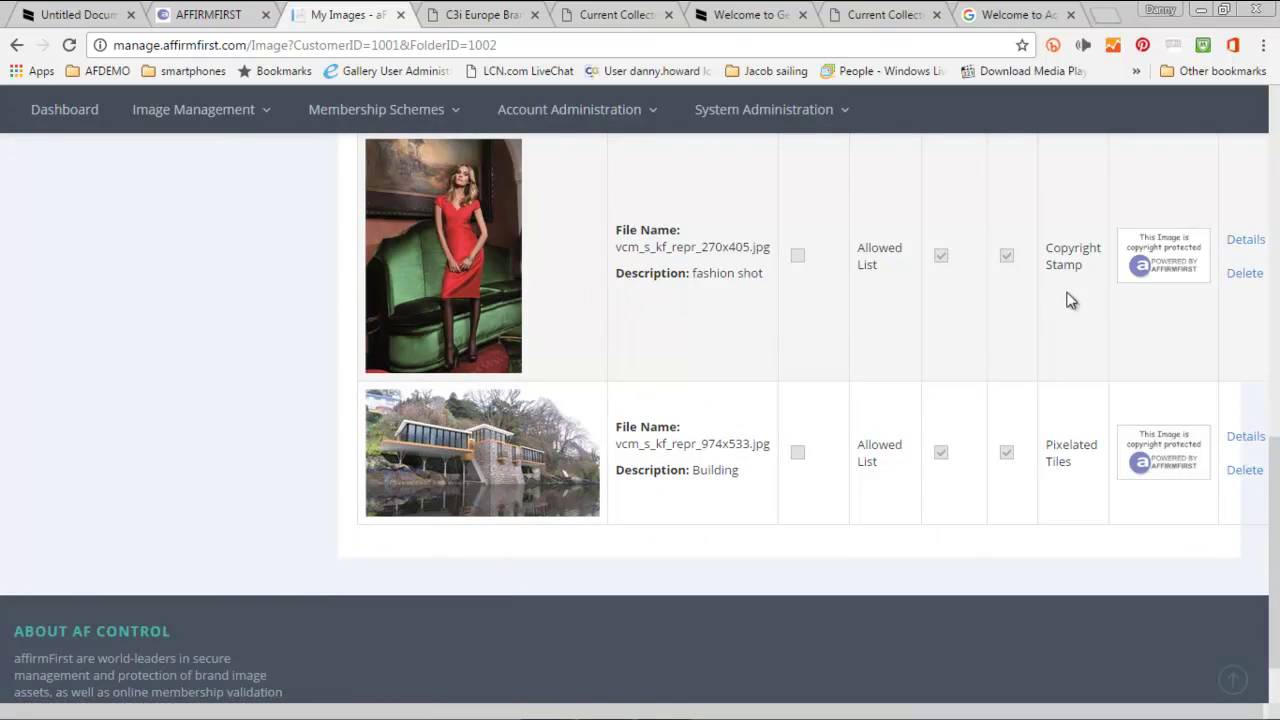
- Open the fashion shot's Image Details and select the img tag code in linking step 2
{"action": "left_click", "coordinate": [1250, 245]}
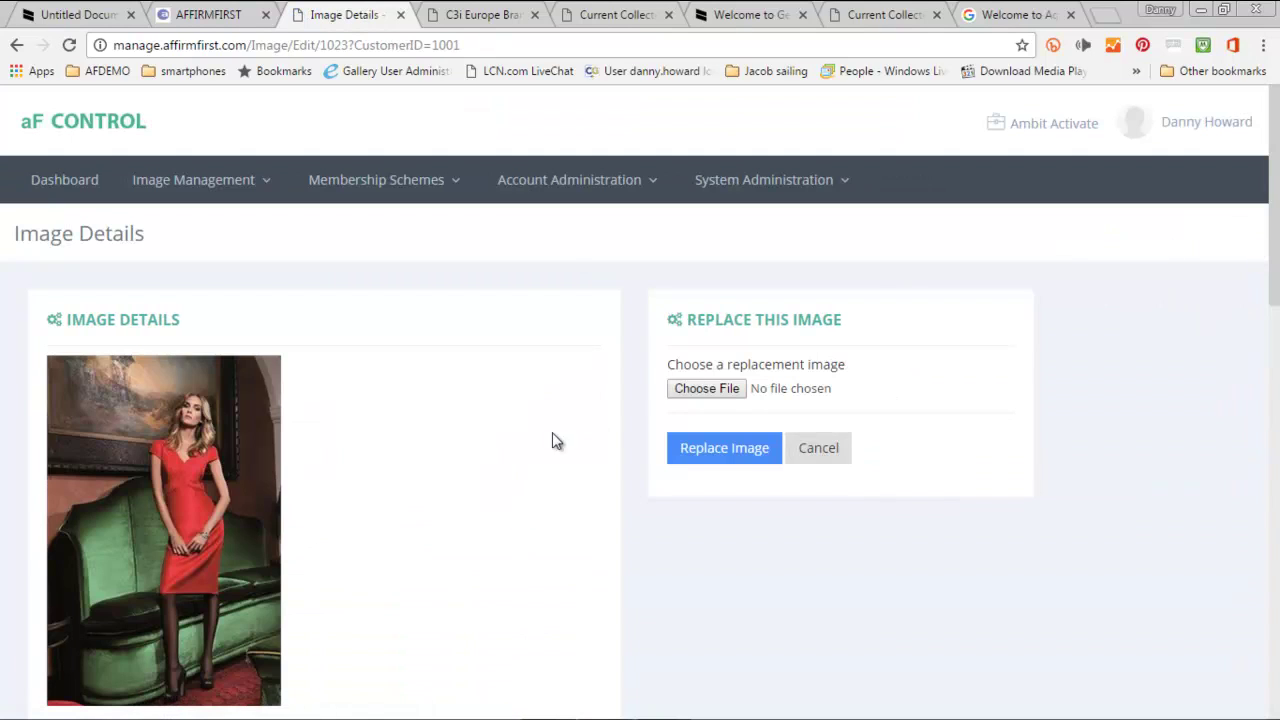
{"action": "scroll", "coordinate": [538, 460], "scroll_direction": "down", "scroll_amount": 6}
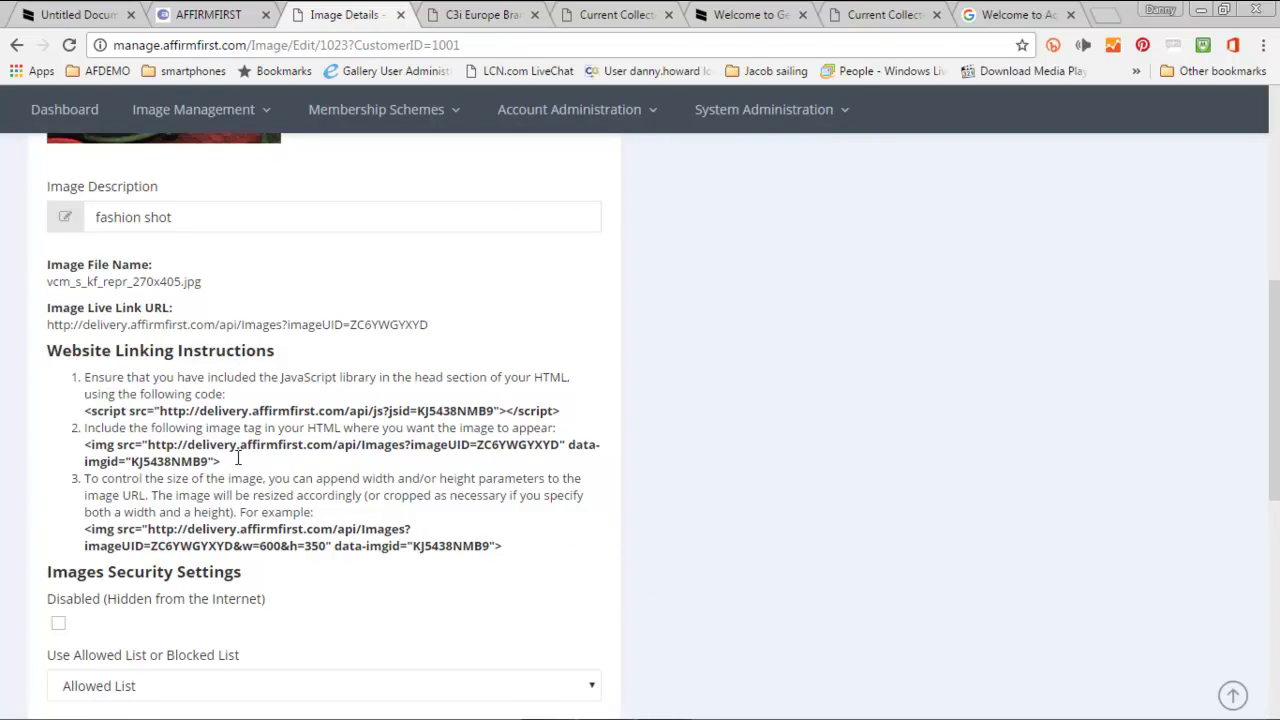
{"action": "left_click_drag", "start_coordinate": [230, 461], "coordinate": [86, 448]}
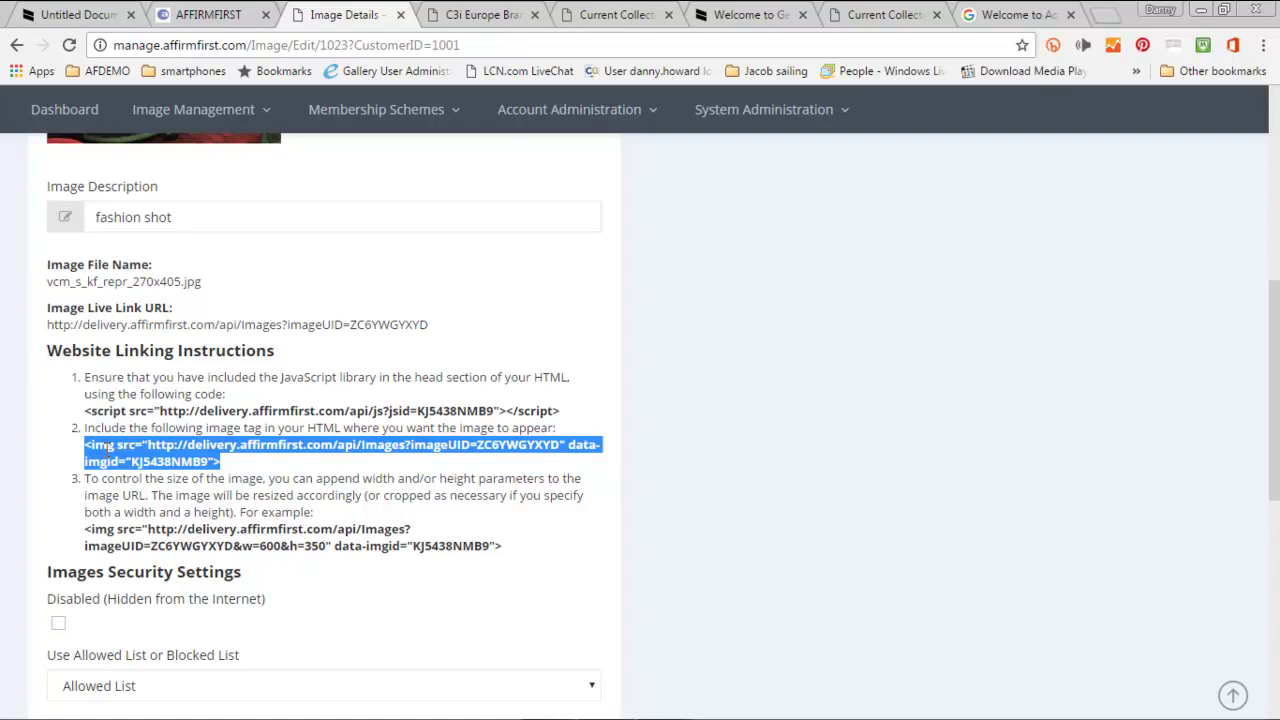
- Select the example resized img tag code in linking step 3
{"action": "scroll", "coordinate": [219, 262], "scroll_direction": "up", "scroll_amount": 3}
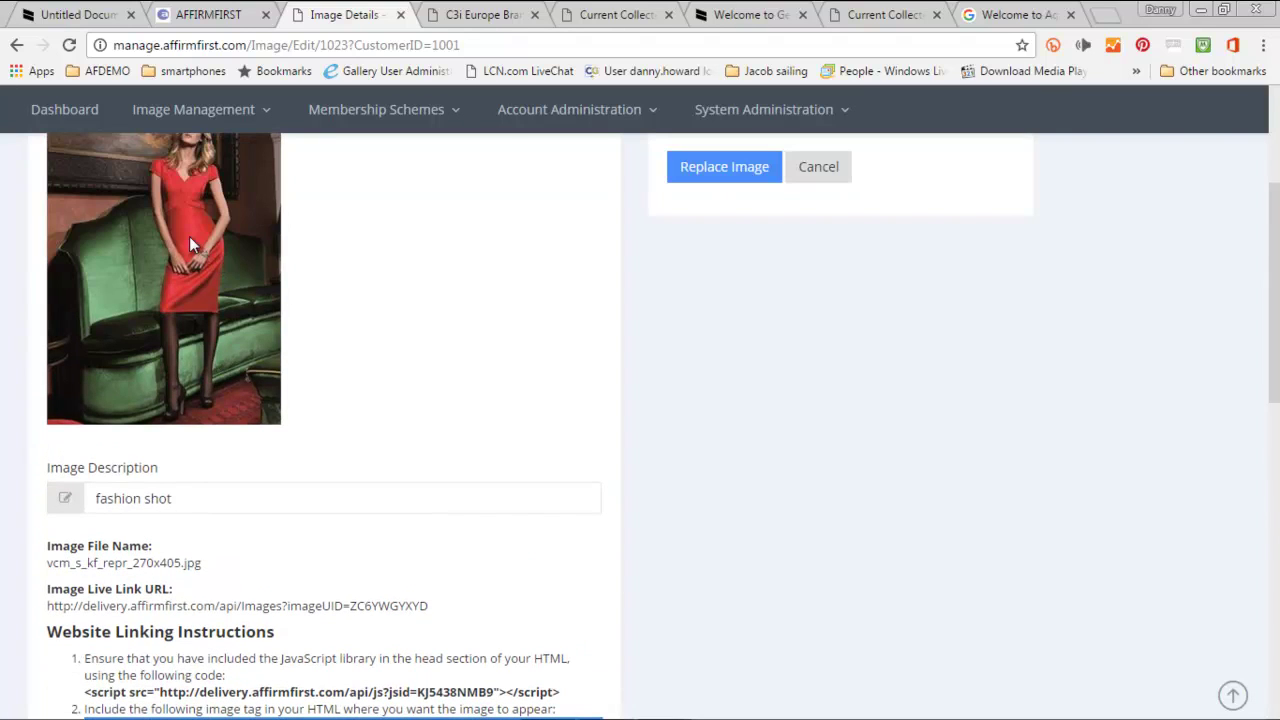
{"action": "scroll", "coordinate": [188, 236], "scroll_direction": "down", "scroll_amount": 4}
{"action": "left_click_drag", "start_coordinate": [84, 351], "coordinate": [222, 368]}
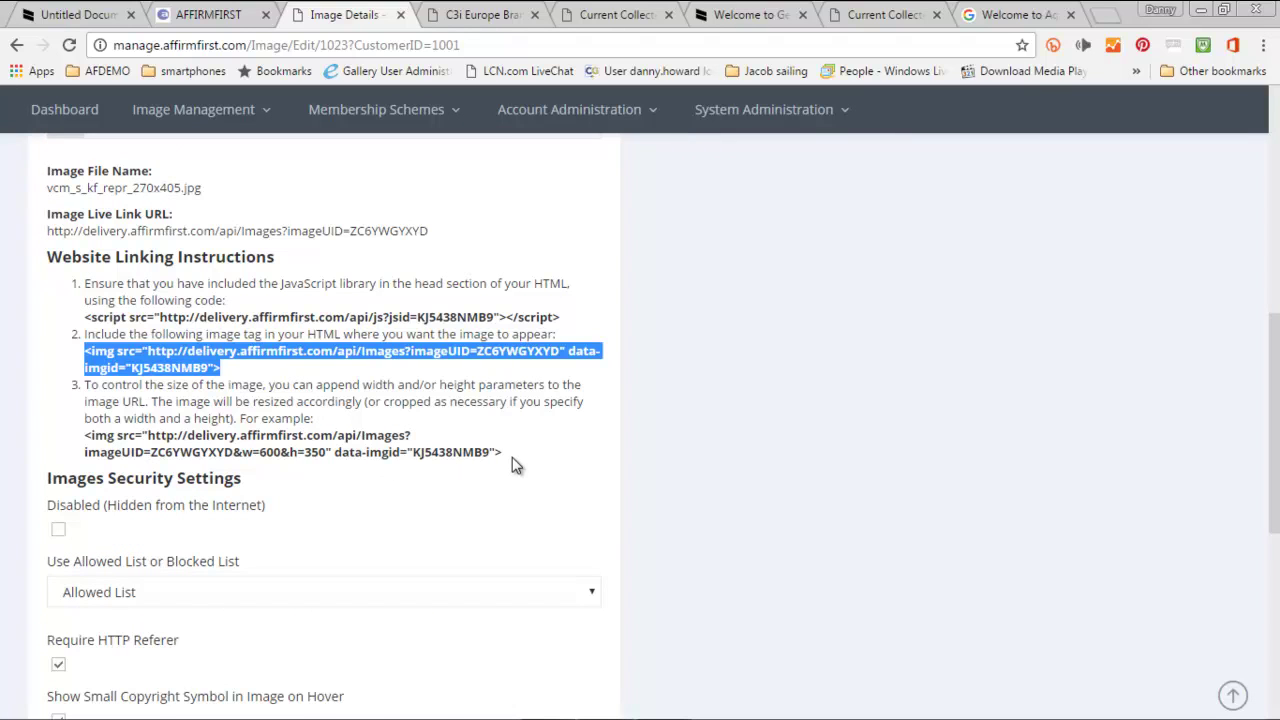
{"action": "left_click_drag", "start_coordinate": [512, 467], "coordinate": [80, 441]}
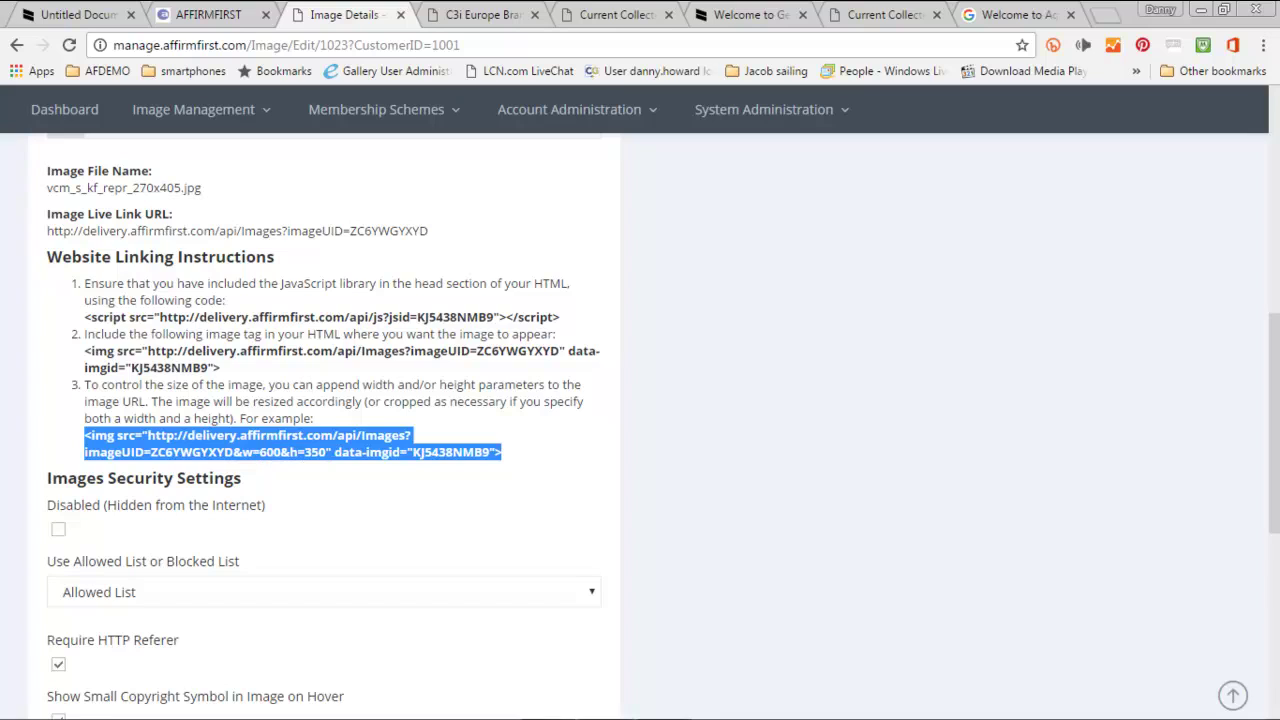
- Select the script line meant for the web page head
{"action": "left_click_drag", "start_coordinate": [560, 317], "coordinate": [84, 317]}
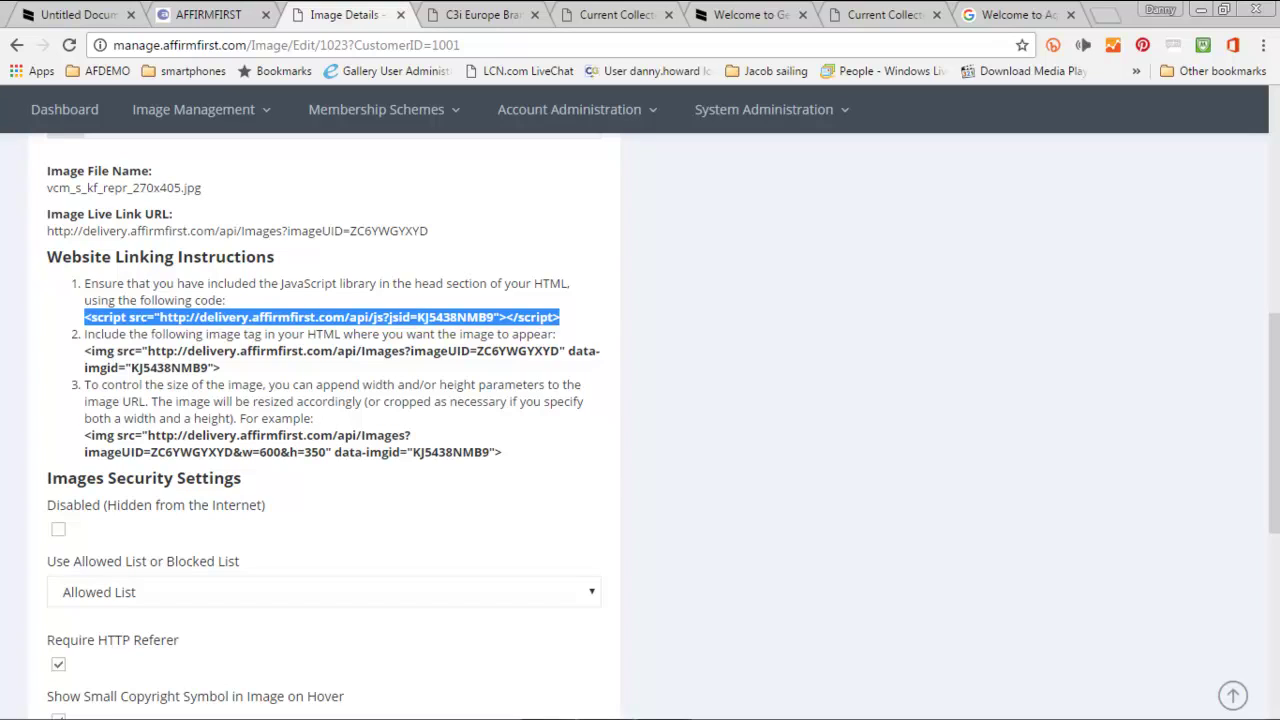
{"action": "scroll", "coordinate": [229, 425], "scroll_direction": "down", "scroll_amount": 2}
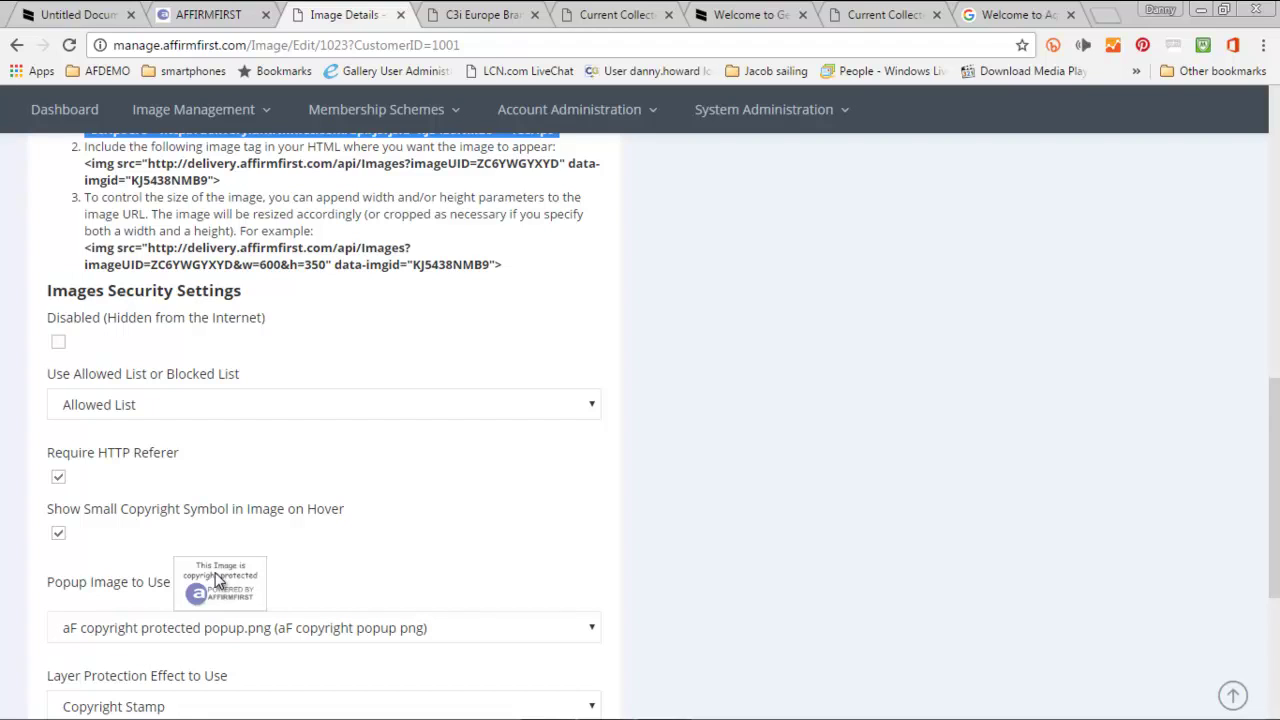
{"action": "scroll", "coordinate": [217, 570], "scroll_direction": "down", "scroll_amount": 2}
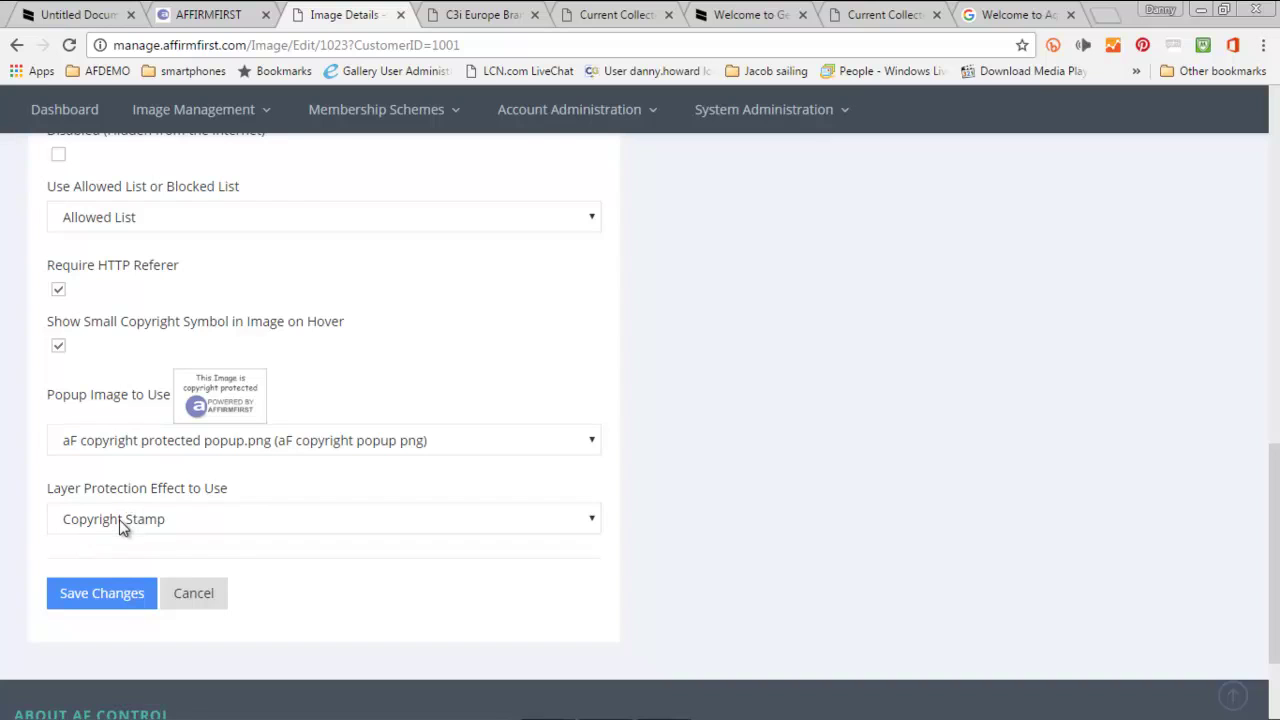
{"action": "scroll", "coordinate": [122, 527], "scroll_direction": "up", "scroll_amount": 4}
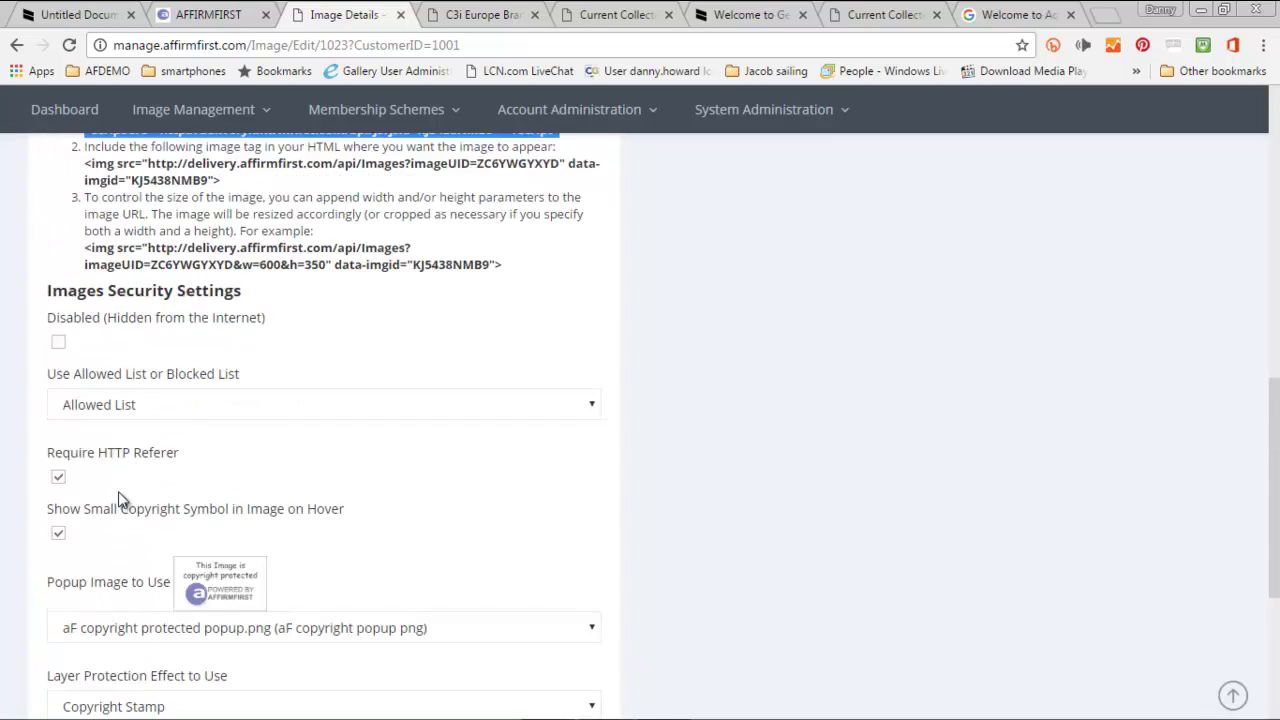
{"action": "scroll", "coordinate": [119, 490], "scroll_direction": "down", "scroll_amount": 1}
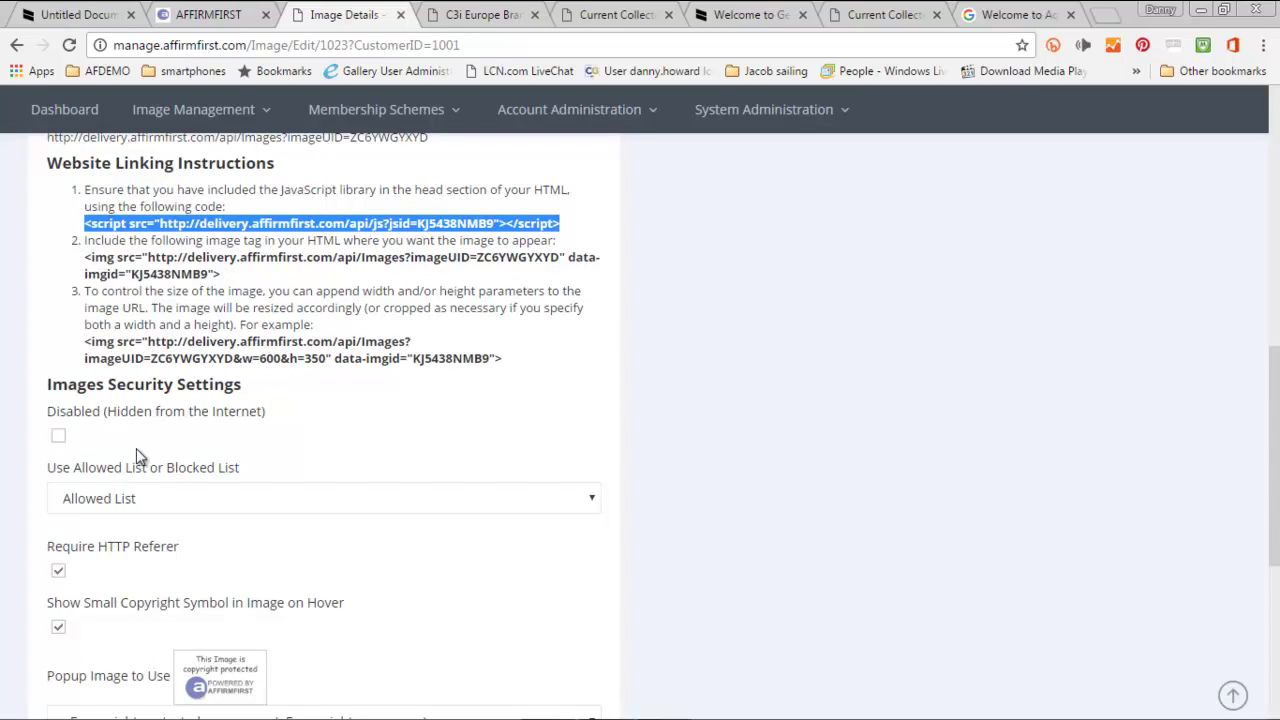
- Mark the fashion shot Disabled (hidden from the Internet), save changes, and go to aFDemoPage.html
{"action": "left_click", "coordinate": [58, 437]}
{"action": "scroll", "coordinate": [120, 430], "scroll_direction": "down", "scroll_amount": 1}
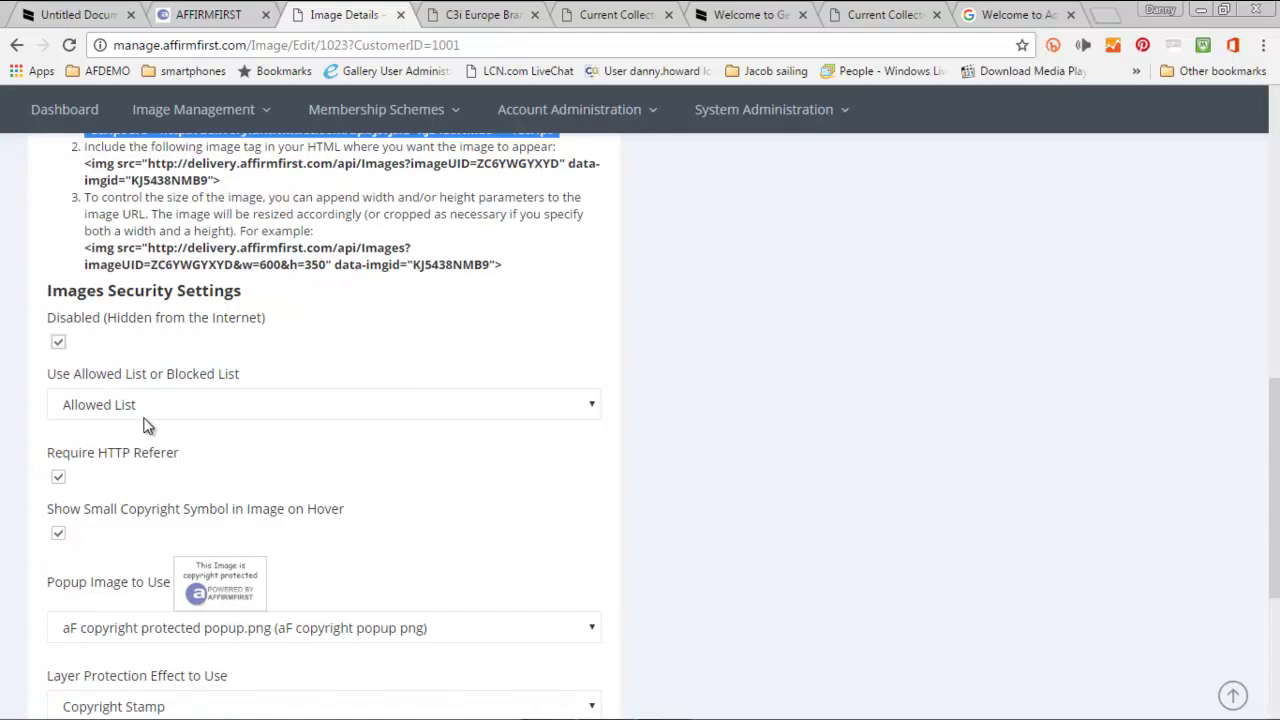
{"action": "scroll", "coordinate": [149, 425], "scroll_direction": "down", "scroll_amount": 4}
{"action": "left_click", "coordinate": [123, 442]}
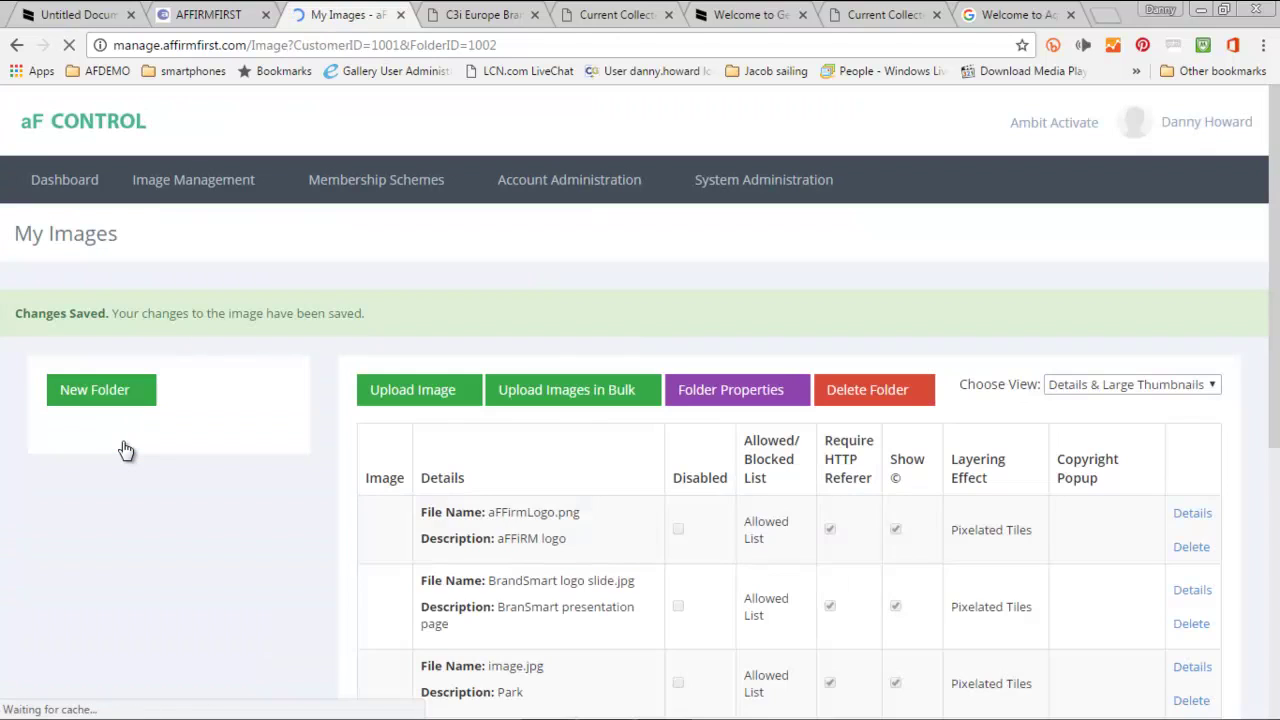
{"action": "left_click", "coordinate": [65, 18]}
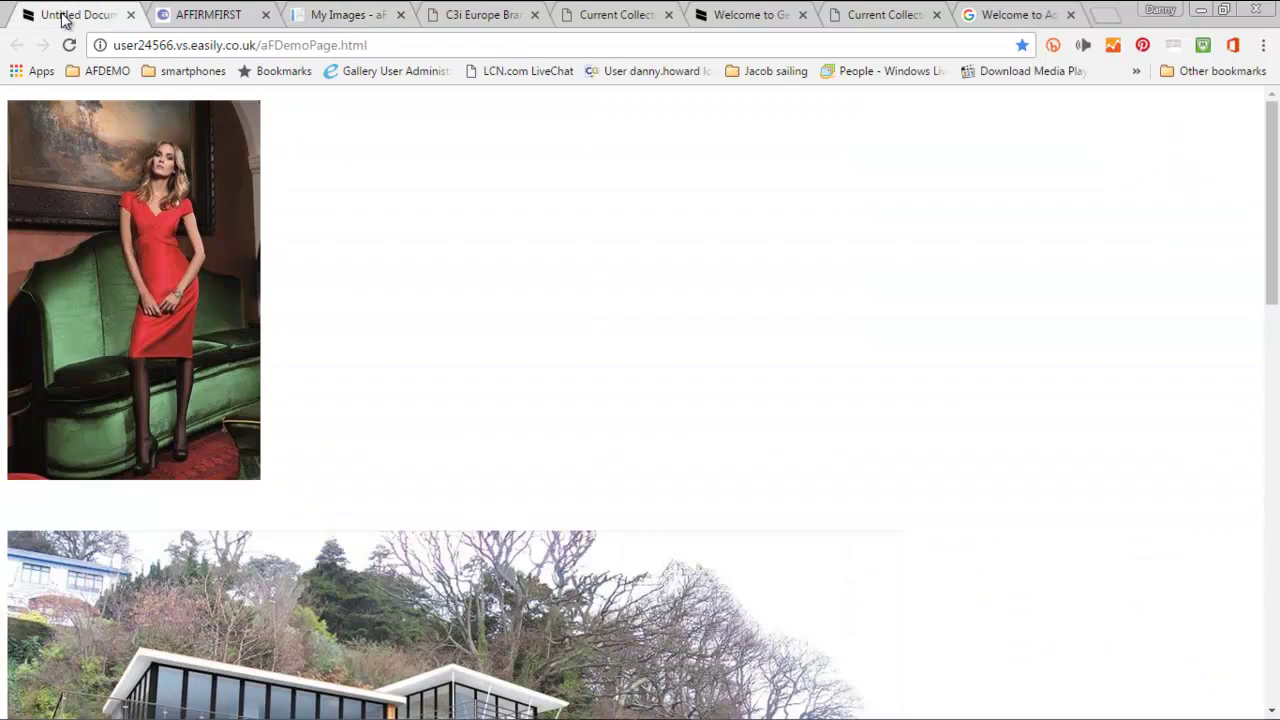
- Reload aFDemoPage.html to see the fashion shot gone, then return to My Images
{"action": "left_click", "coordinate": [70, 47]}
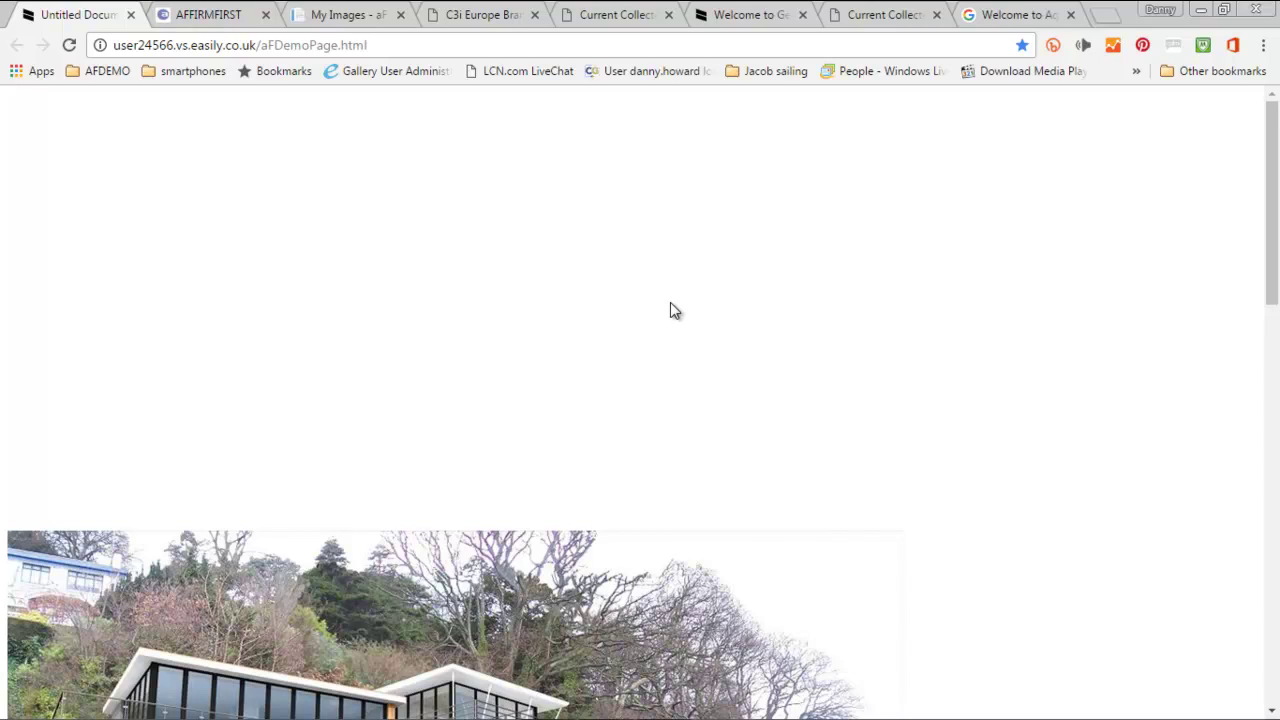
{"action": "left_click", "coordinate": [363, 18]}
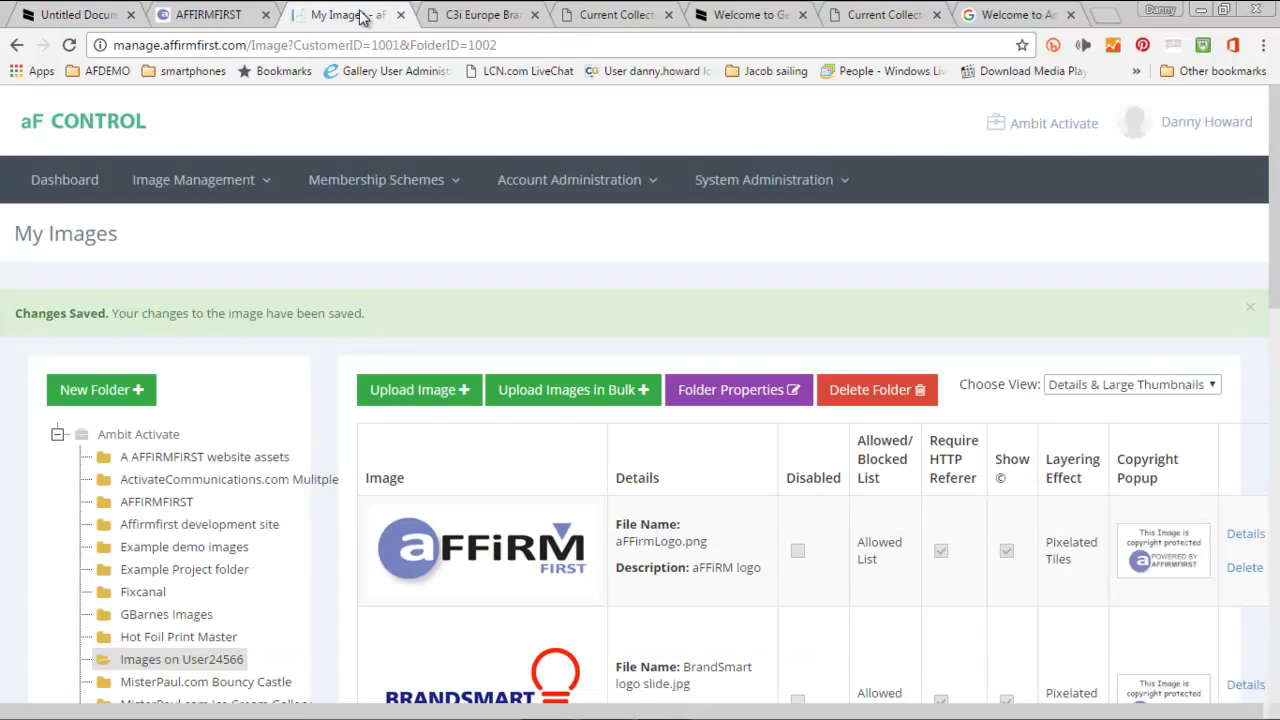
- Untick Disabled on the fashion shot's details, then go to Manage Website Copyright Popups
{"action": "scroll", "coordinate": [269, 500], "scroll_direction": "down", "scroll_amount": 8}
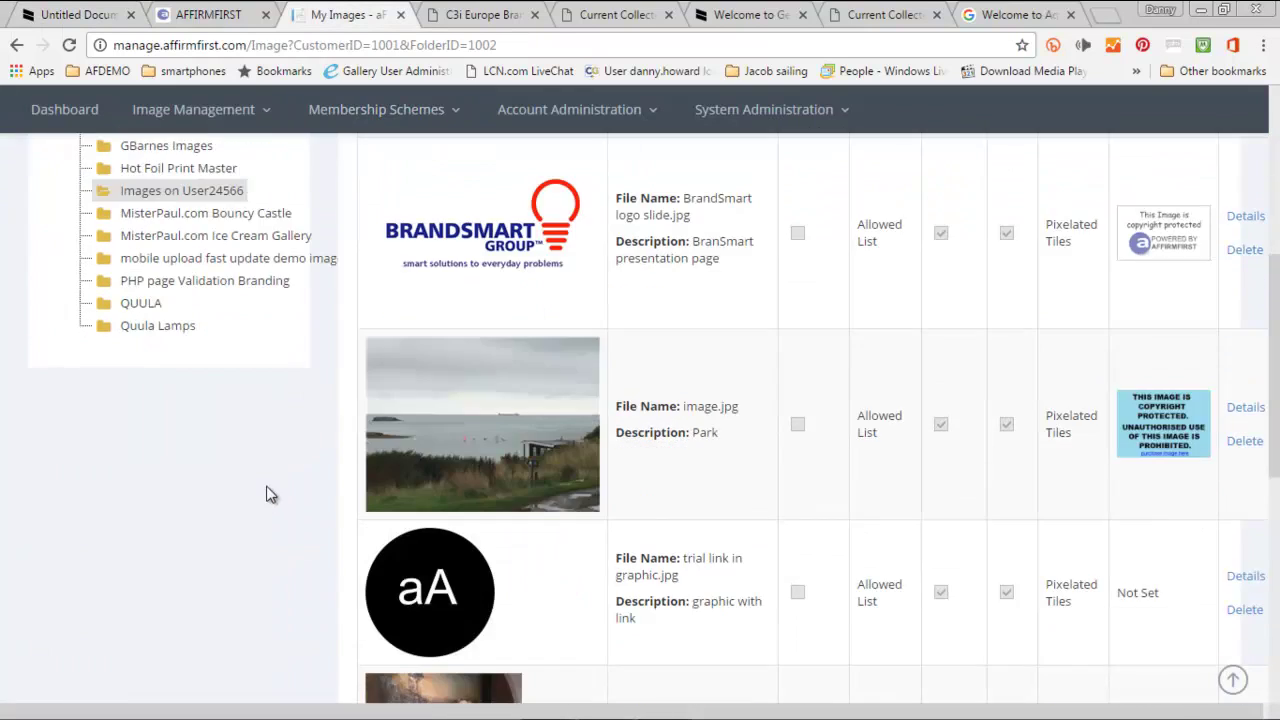
{"action": "scroll", "coordinate": [476, 514], "scroll_direction": "down", "scroll_amount": 1}
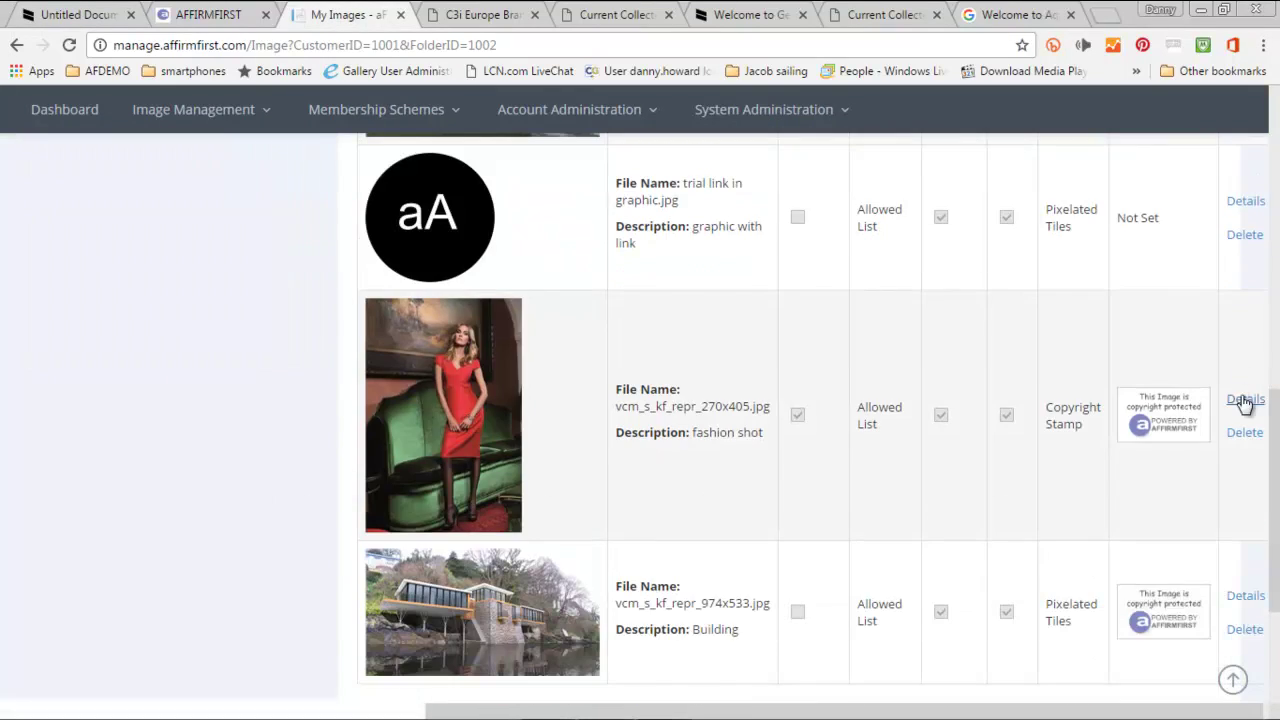
{"action": "left_click", "coordinate": [1244, 400]}
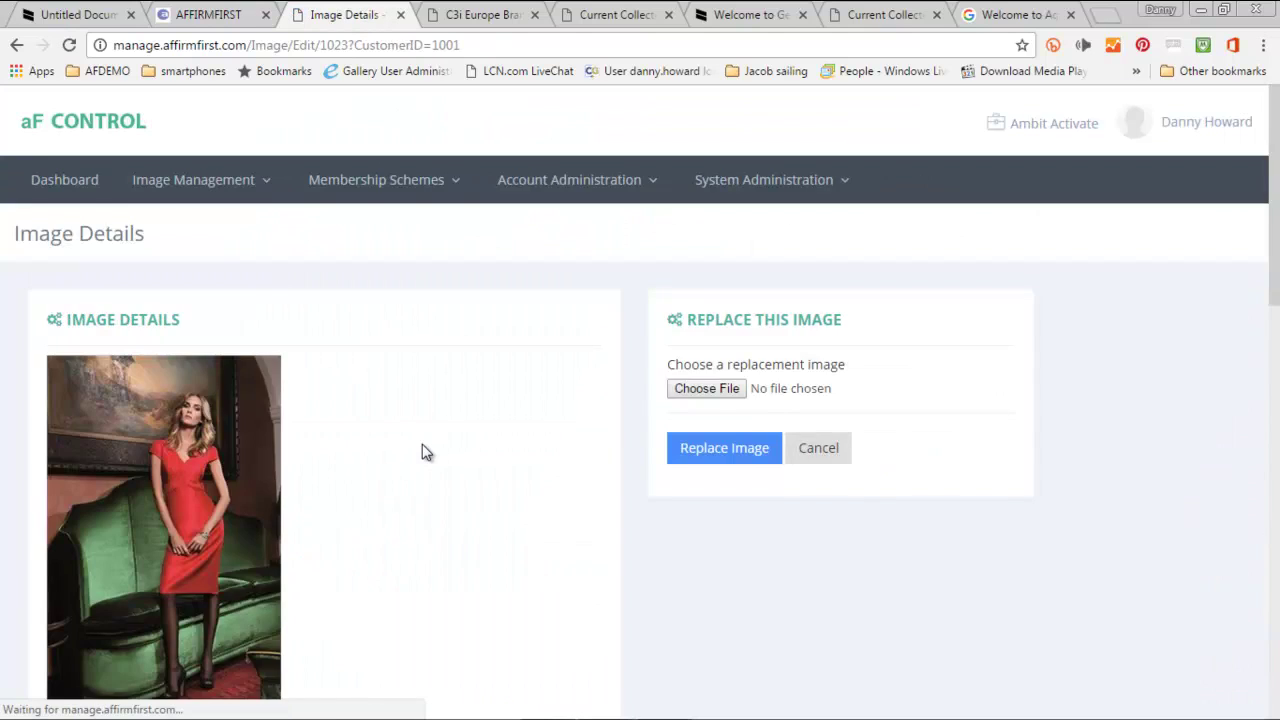
{"action": "scroll", "coordinate": [420, 458], "scroll_direction": "down", "scroll_amount": 3}
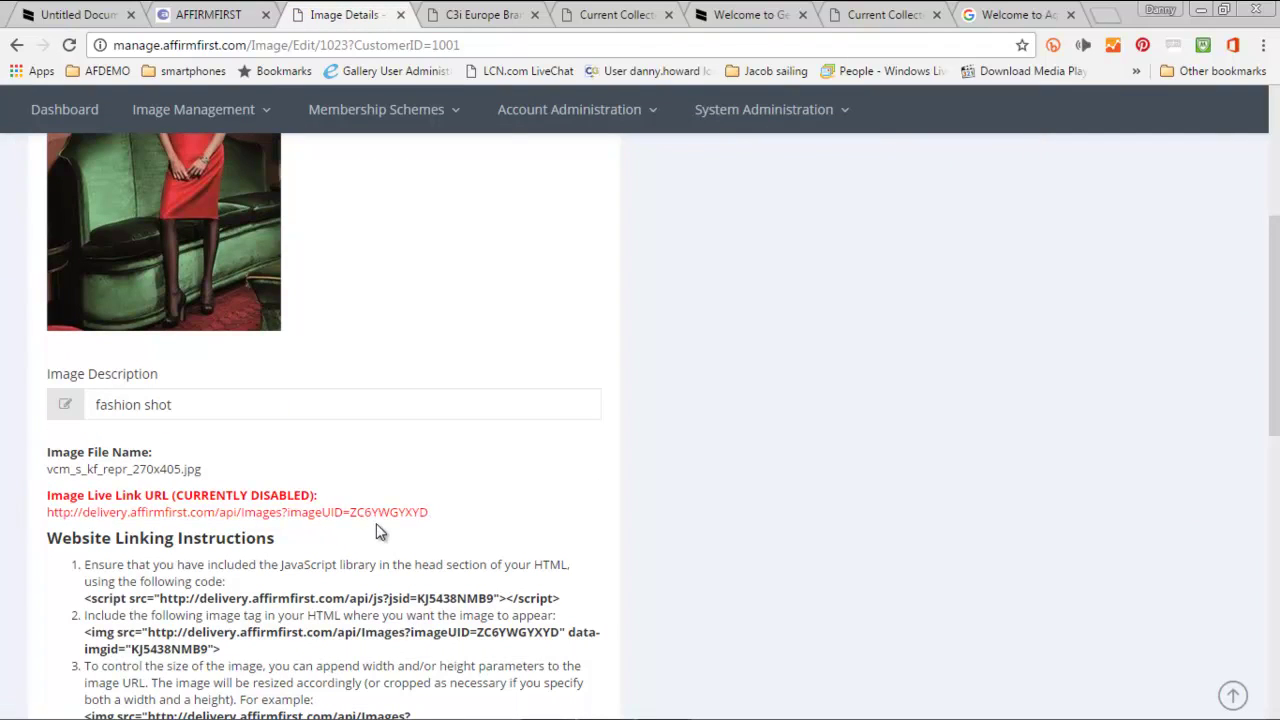
{"action": "scroll", "coordinate": [188, 312], "scroll_direction": "down", "scroll_amount": 4}
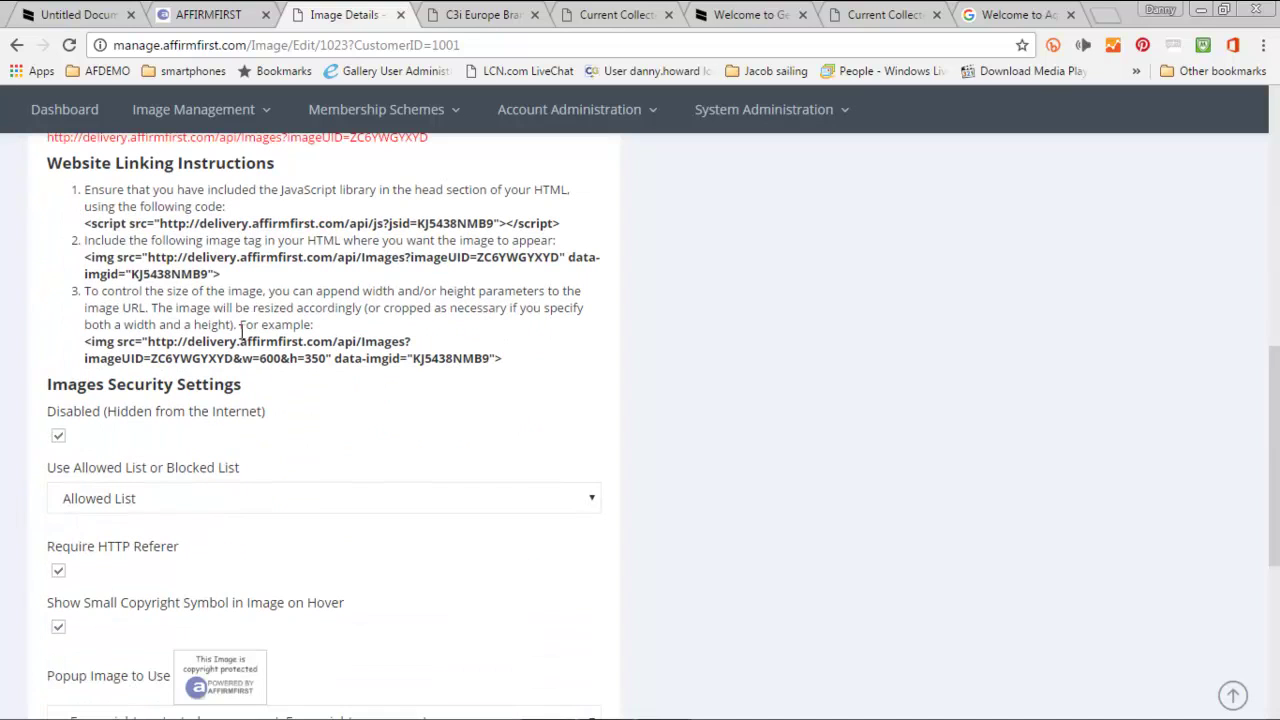
{"action": "scroll", "coordinate": [488, 438], "scroll_direction": "down", "scroll_amount": 2}
{"action": "left_click", "coordinate": [58, 440]}
{"action": "left_click", "coordinate": [59, 441]}
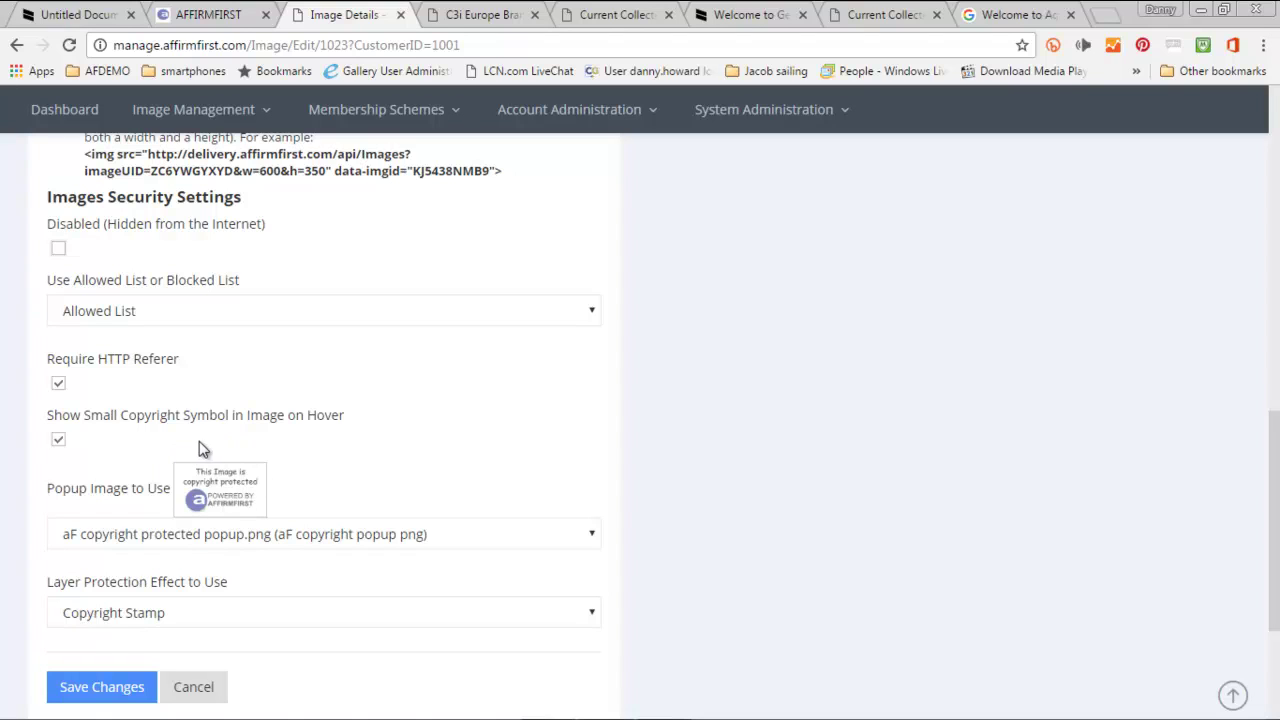
{"action": "left_click", "coordinate": [250, 120]}
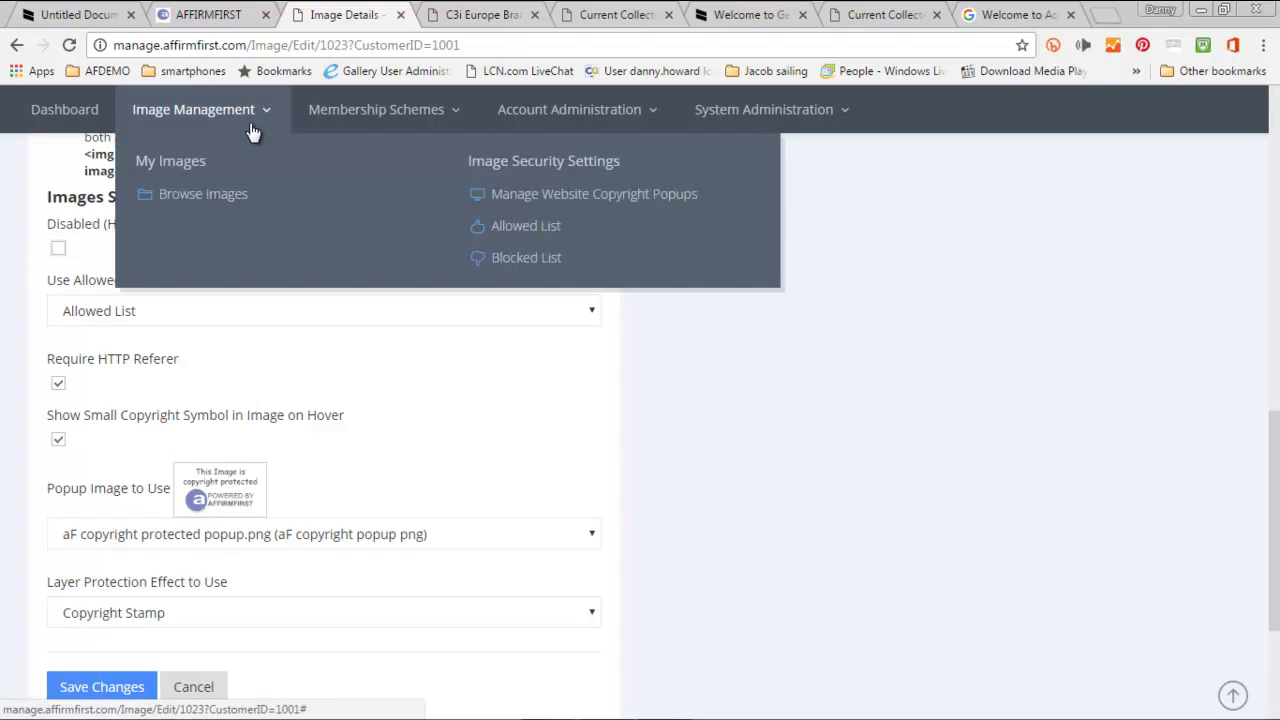
{"action": "left_click", "coordinate": [536, 201]}
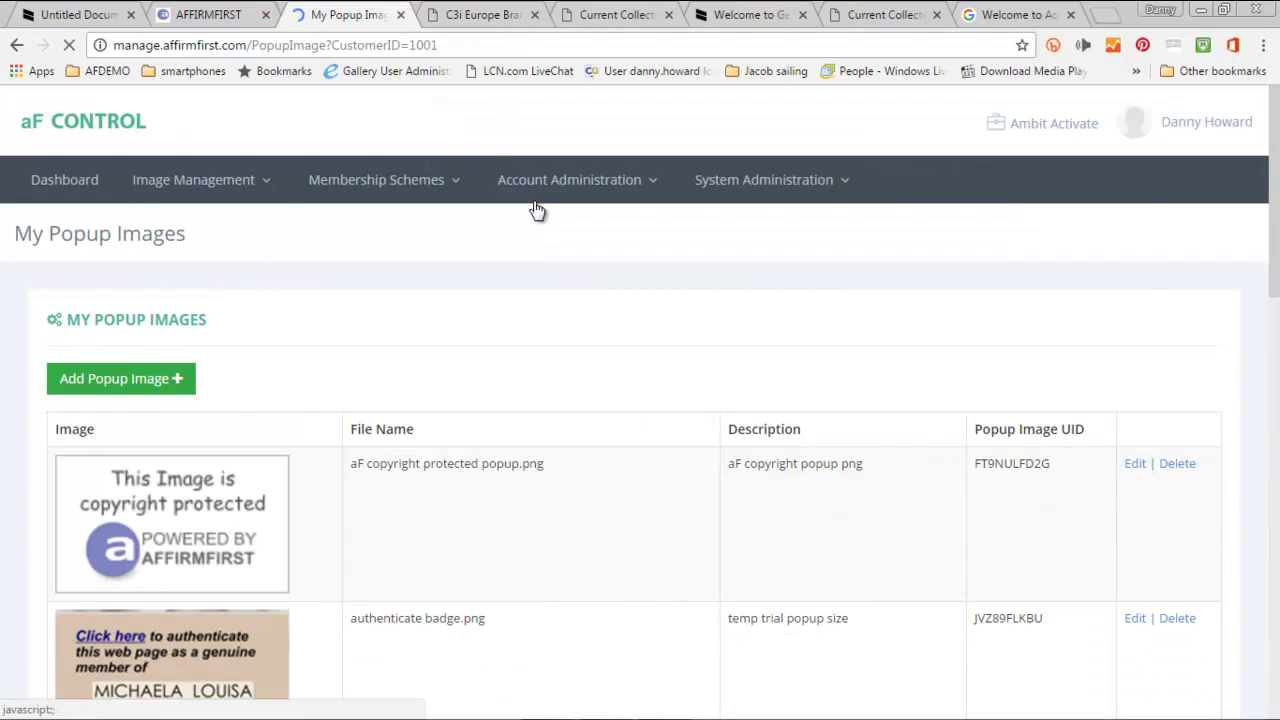
- Briefly open the Add Popup Image form, then return to the My Popup Images list
{"action": "scroll", "coordinate": [537, 251], "scroll_direction": "down", "scroll_amount": 2}
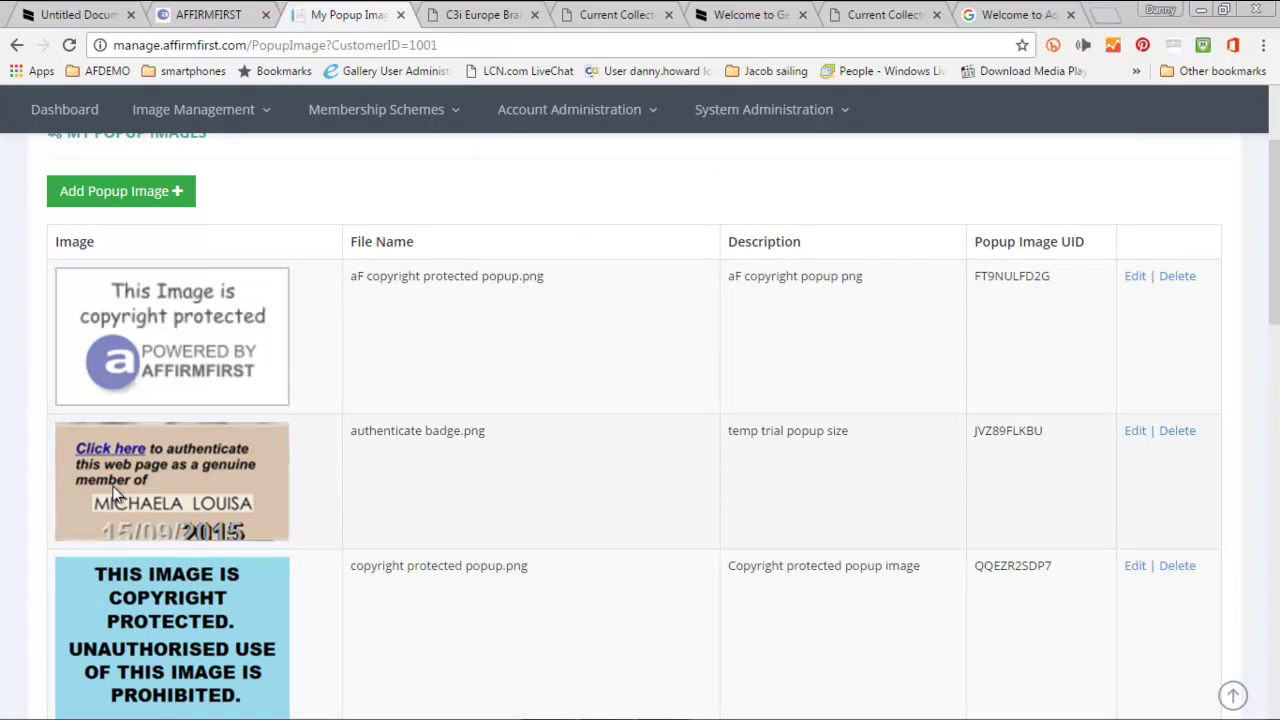
{"action": "left_click", "coordinate": [155, 193]}
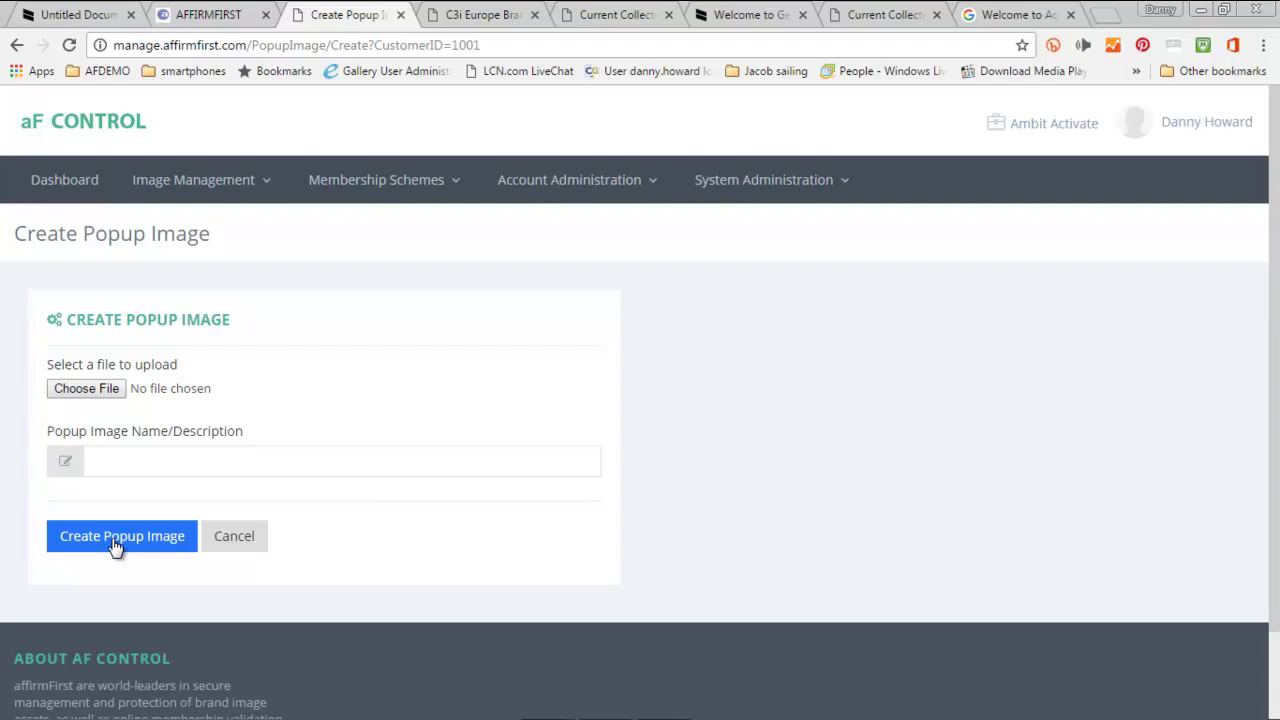
{"action": "mouse_move", "coordinate": [180, 192]}
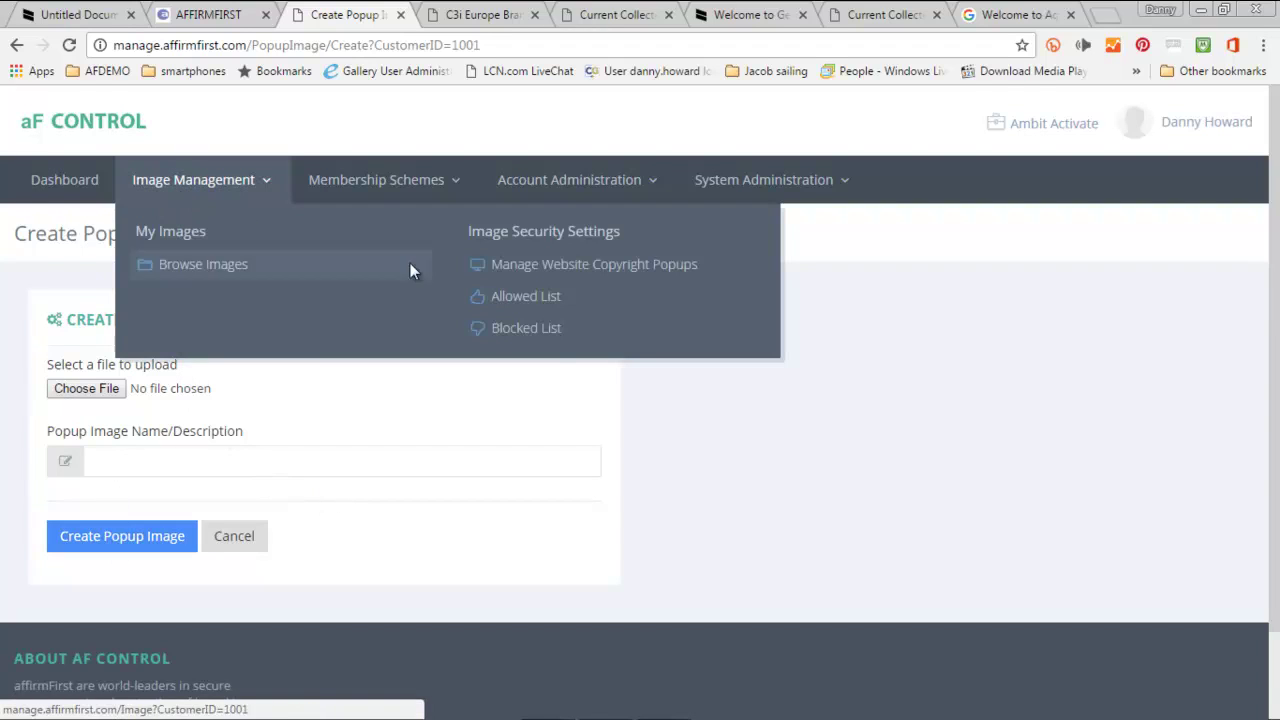
{"action": "left_click", "coordinate": [544, 273]}
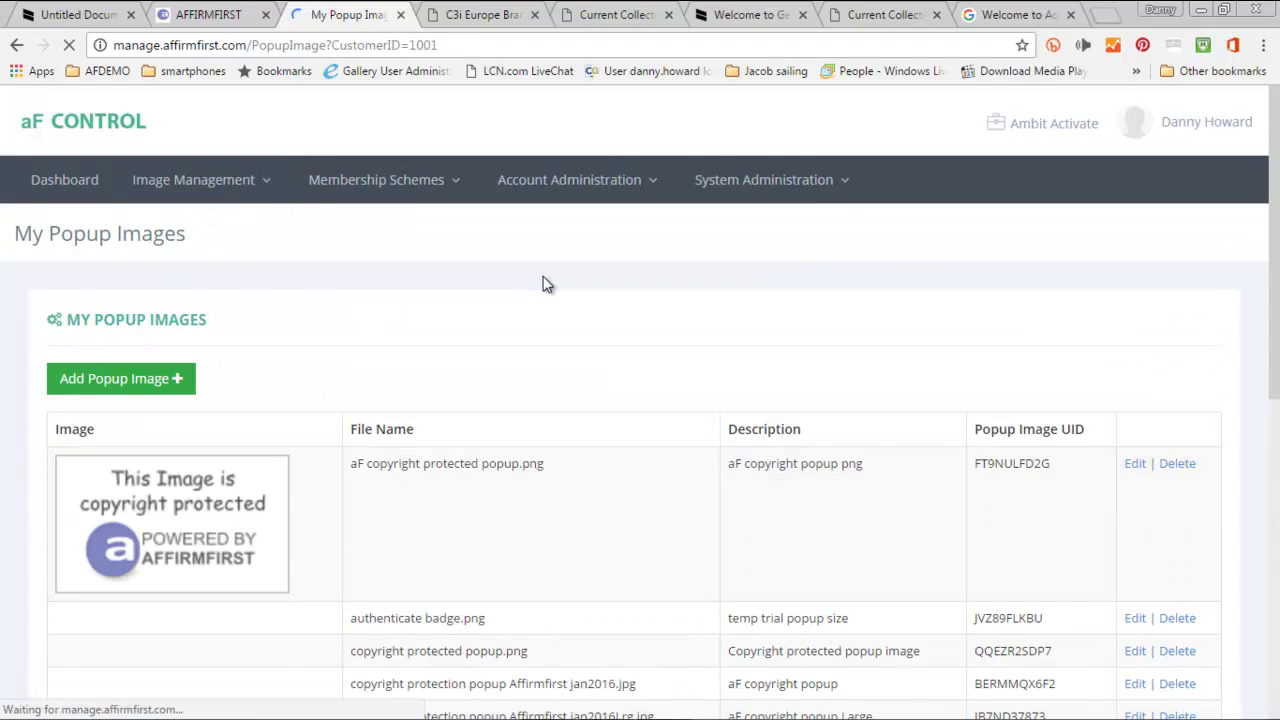
{"action": "scroll", "coordinate": [440, 410], "scroll_direction": "down", "scroll_amount": 1}
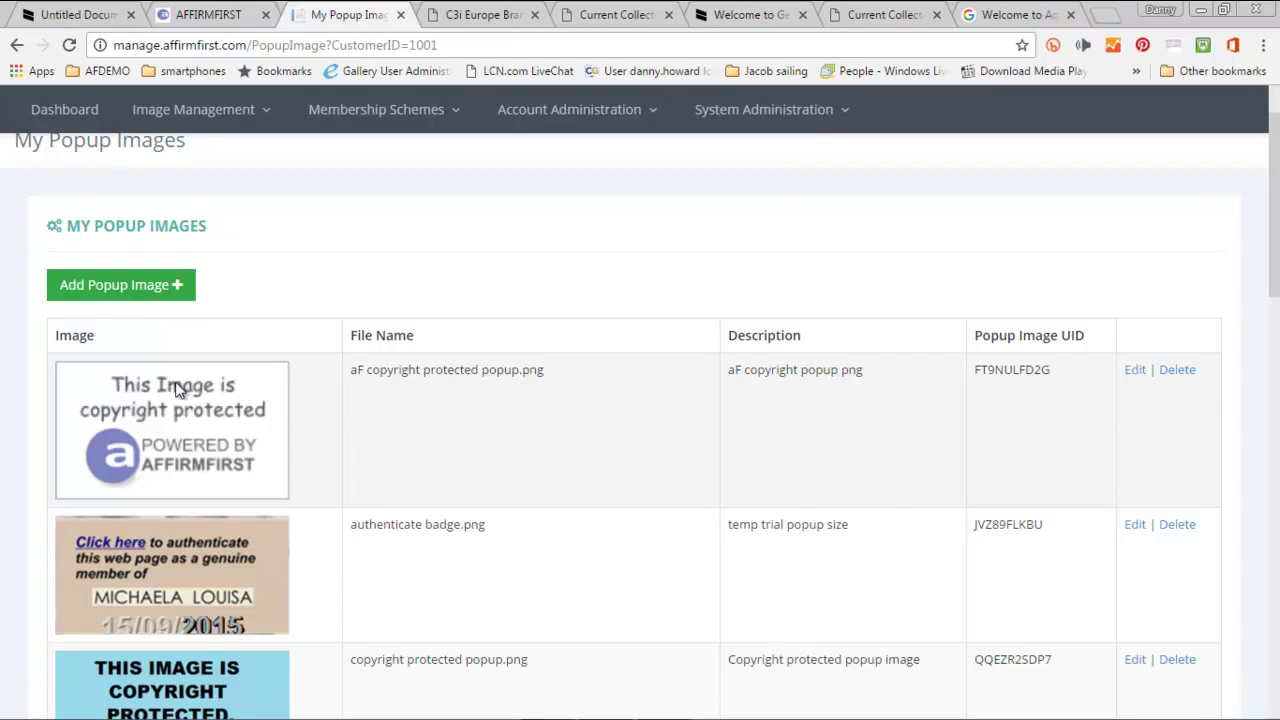
{"action": "left_click", "coordinate": [175, 112]}
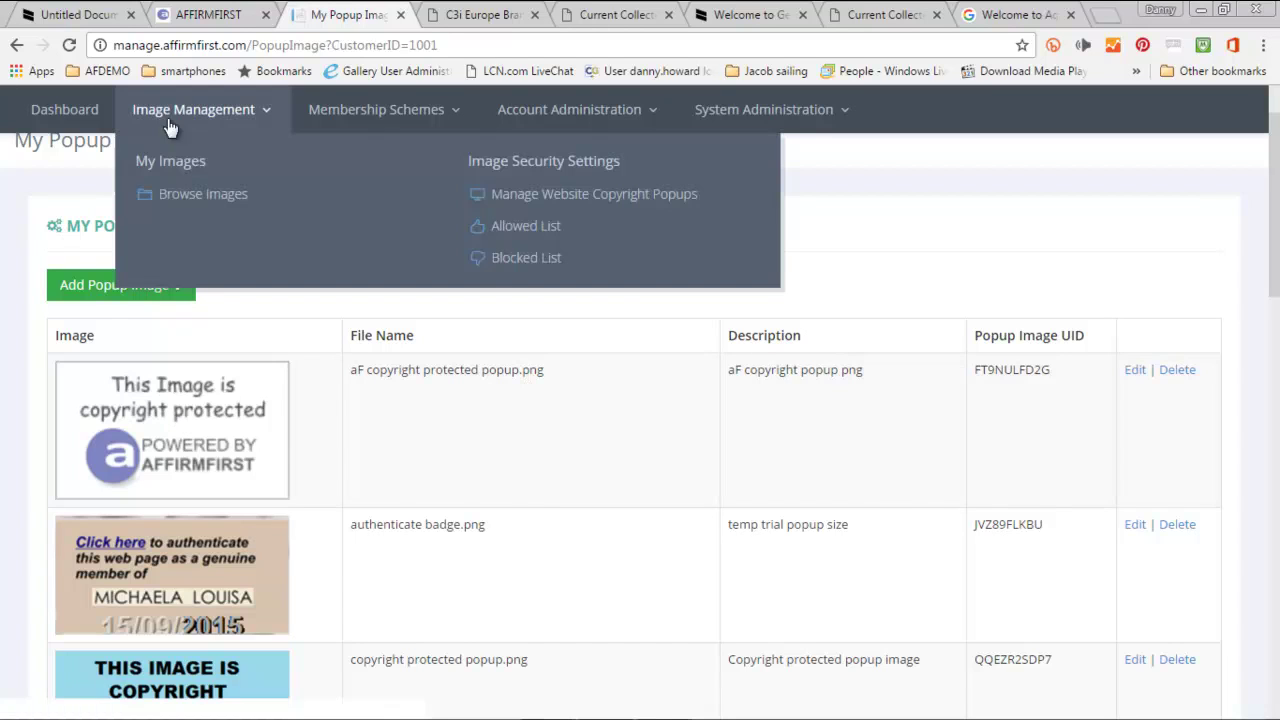
- Open the fashion shot's details from the Images on User24566 folder
{"action": "left_click", "coordinate": [173, 195]}
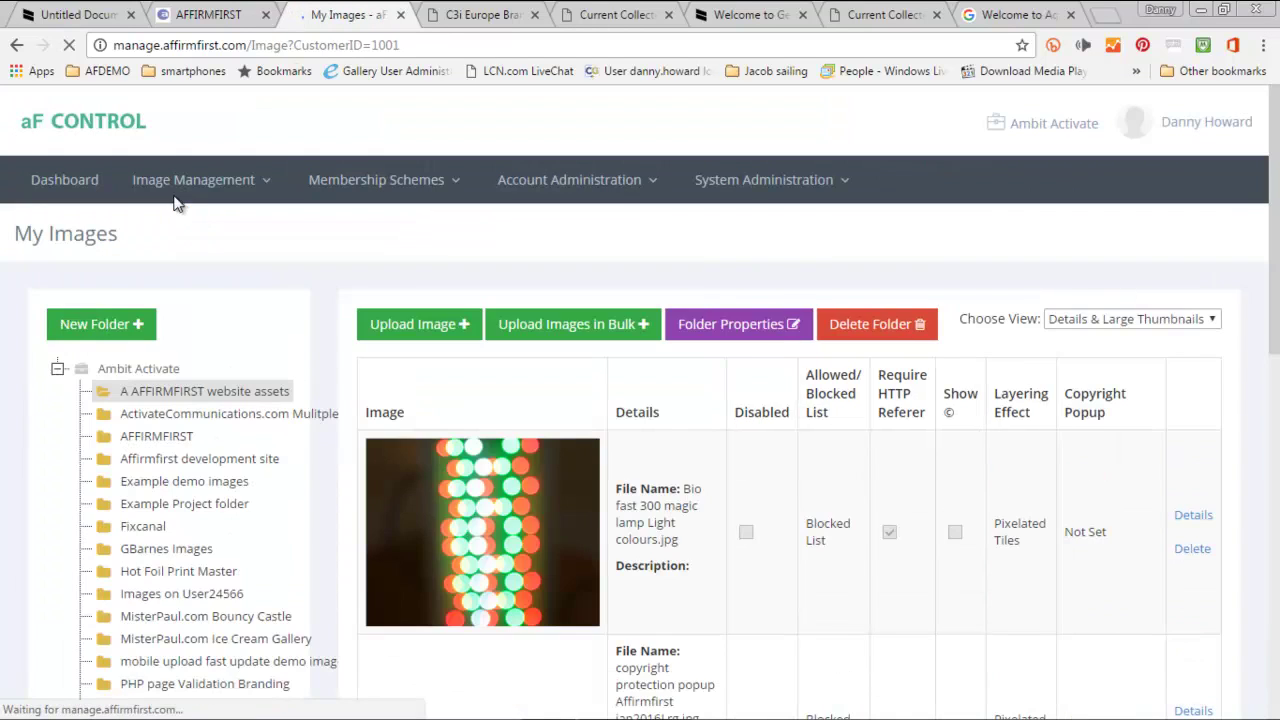
{"action": "scroll", "coordinate": [220, 390], "scroll_direction": "down", "scroll_amount": 2}
{"action": "scroll", "coordinate": [220, 390], "scroll_direction": "down", "scroll_amount": 1}
{"action": "left_click", "coordinate": [175, 316]}
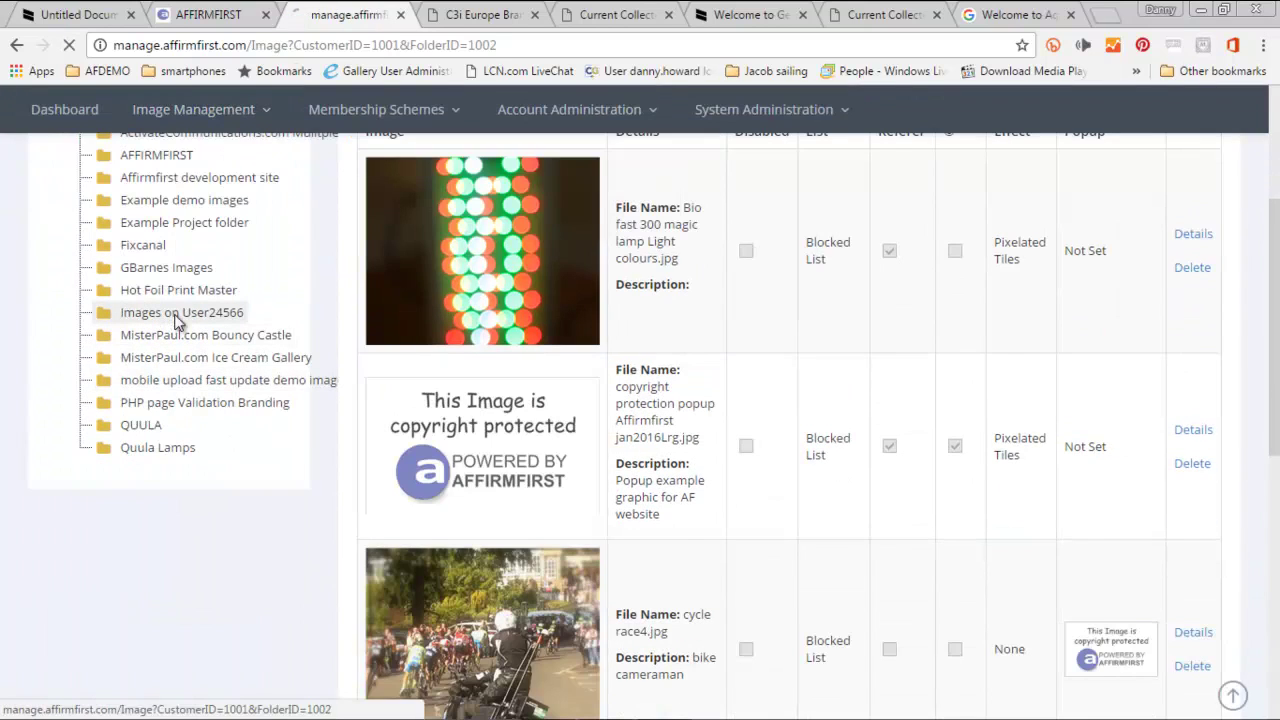
{"action": "scroll", "coordinate": [930, 570], "scroll_direction": "down", "scroll_amount": 6}
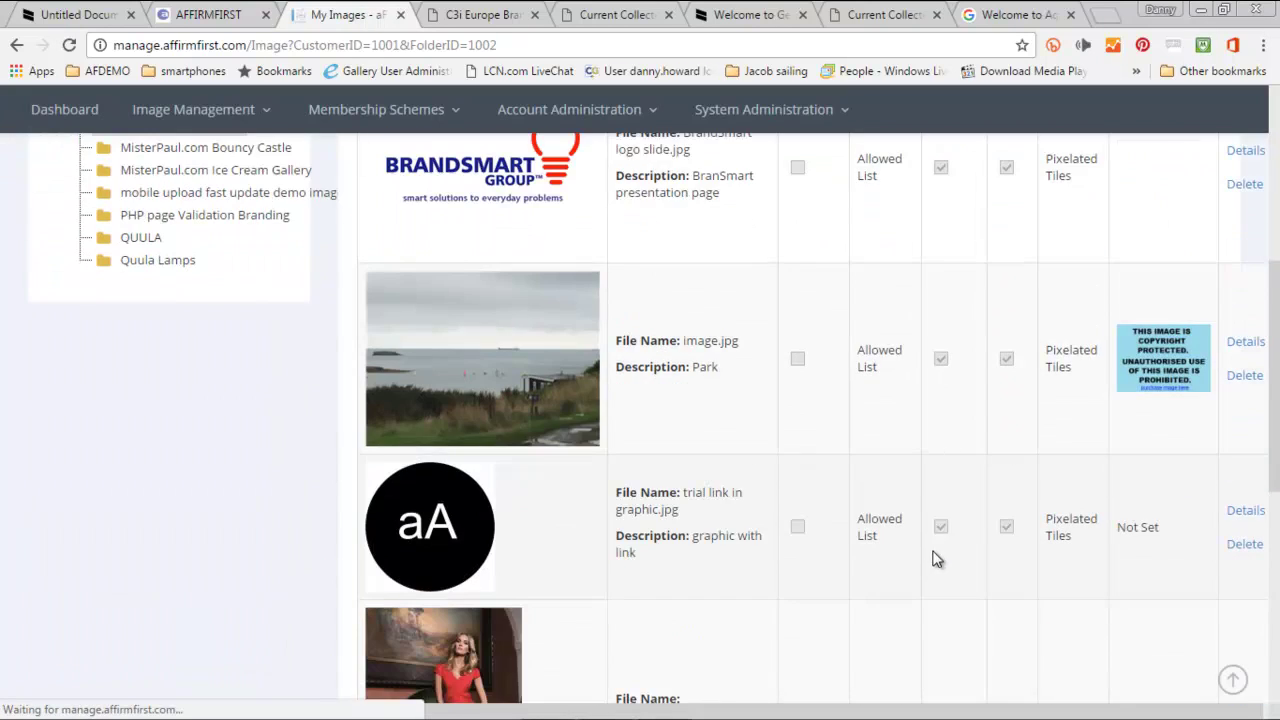
{"action": "scroll", "coordinate": [923, 564], "scroll_direction": "down", "scroll_amount": 1}
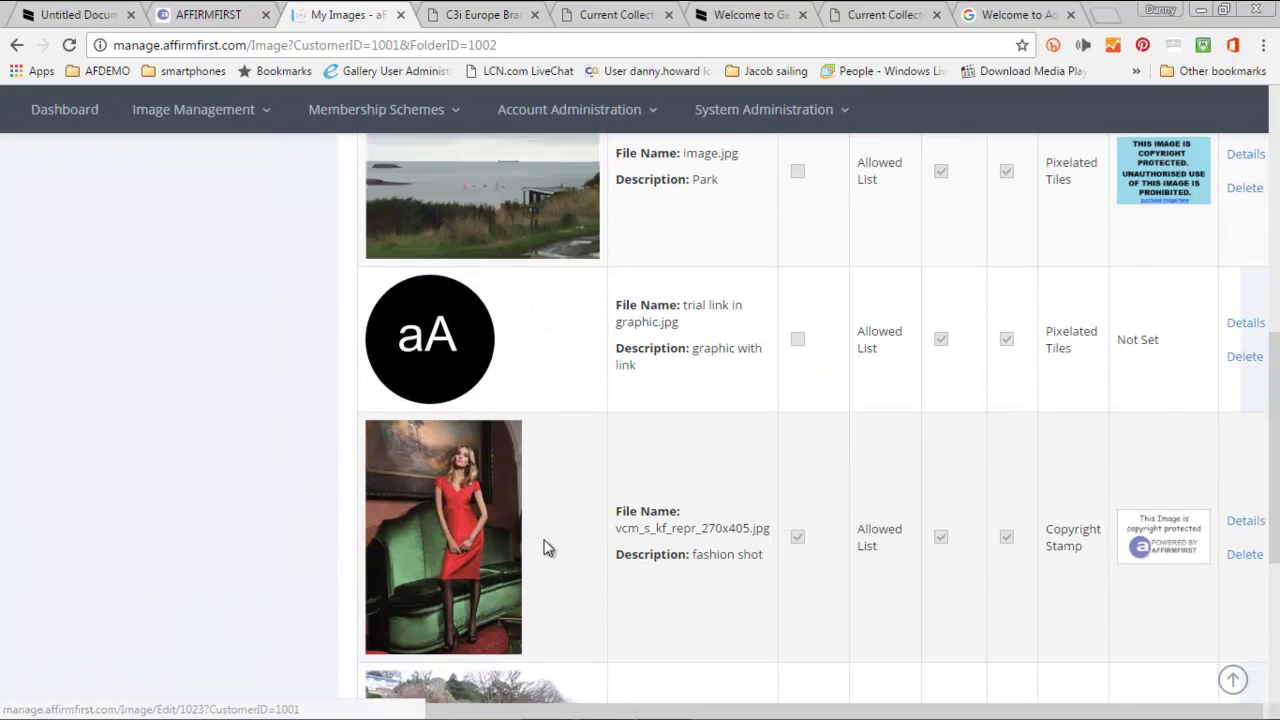
{"action": "left_click", "coordinate": [1245, 520]}
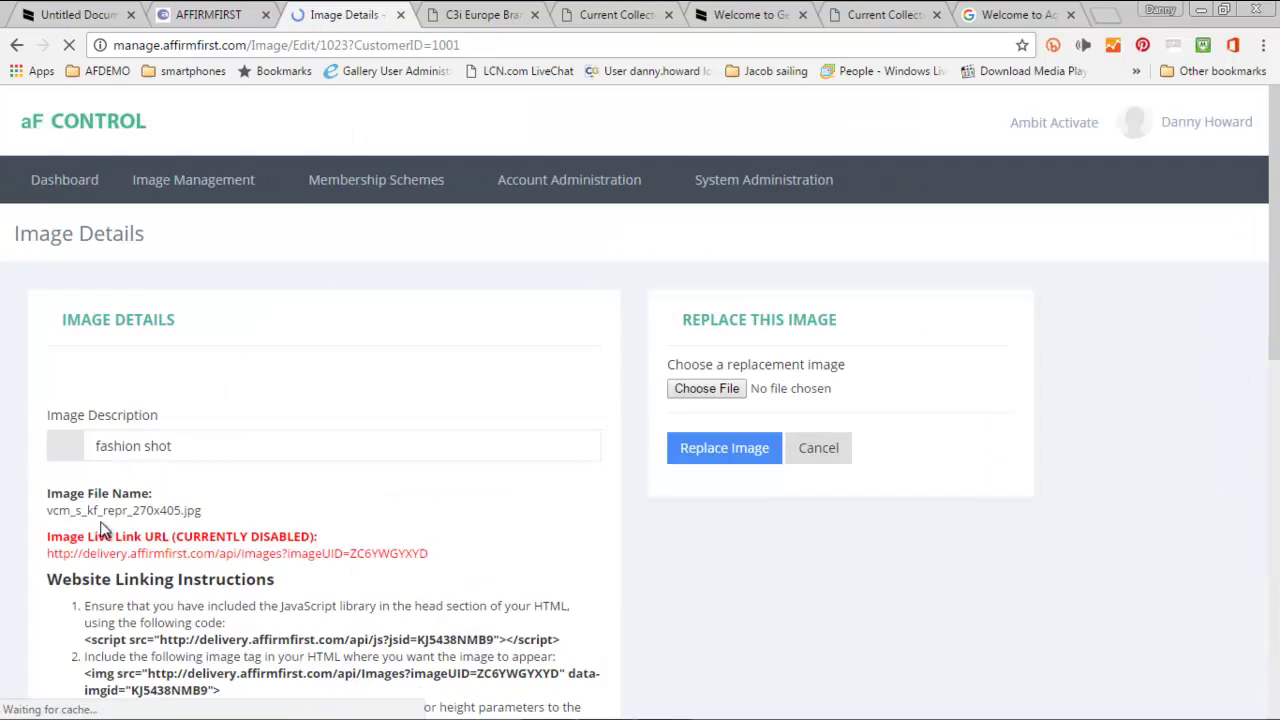
- Keep aF copyright protected popup.png as its Popup Image and save the changes
{"action": "scroll", "coordinate": [100, 530], "scroll_direction": "down", "scroll_amount": 9}
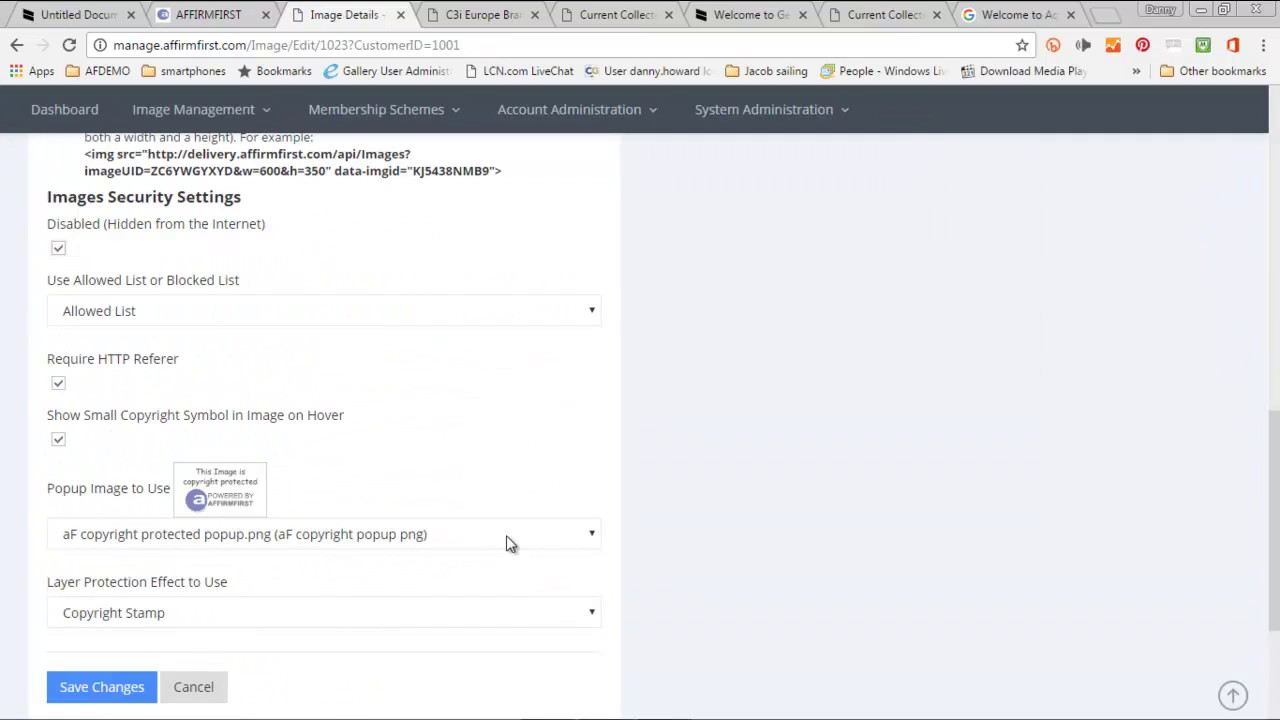
{"action": "left_click", "coordinate": [510, 541]}
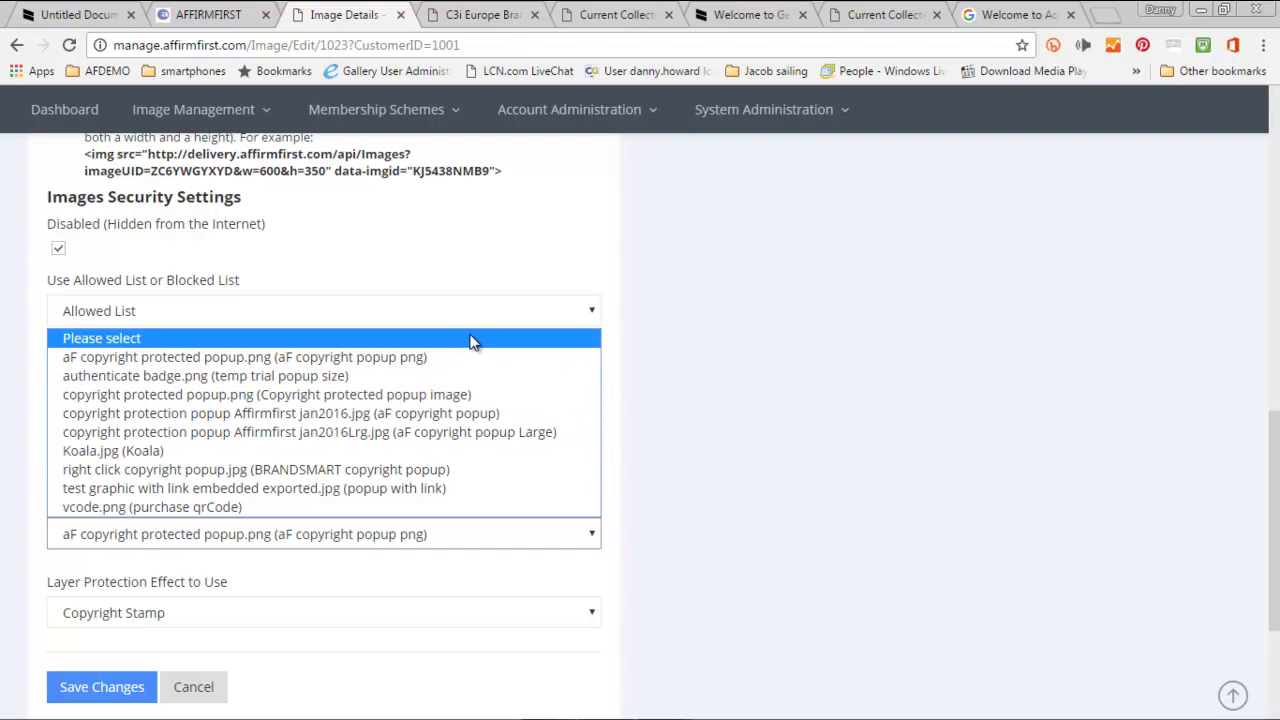
{"action": "left_click", "coordinate": [451, 358]}
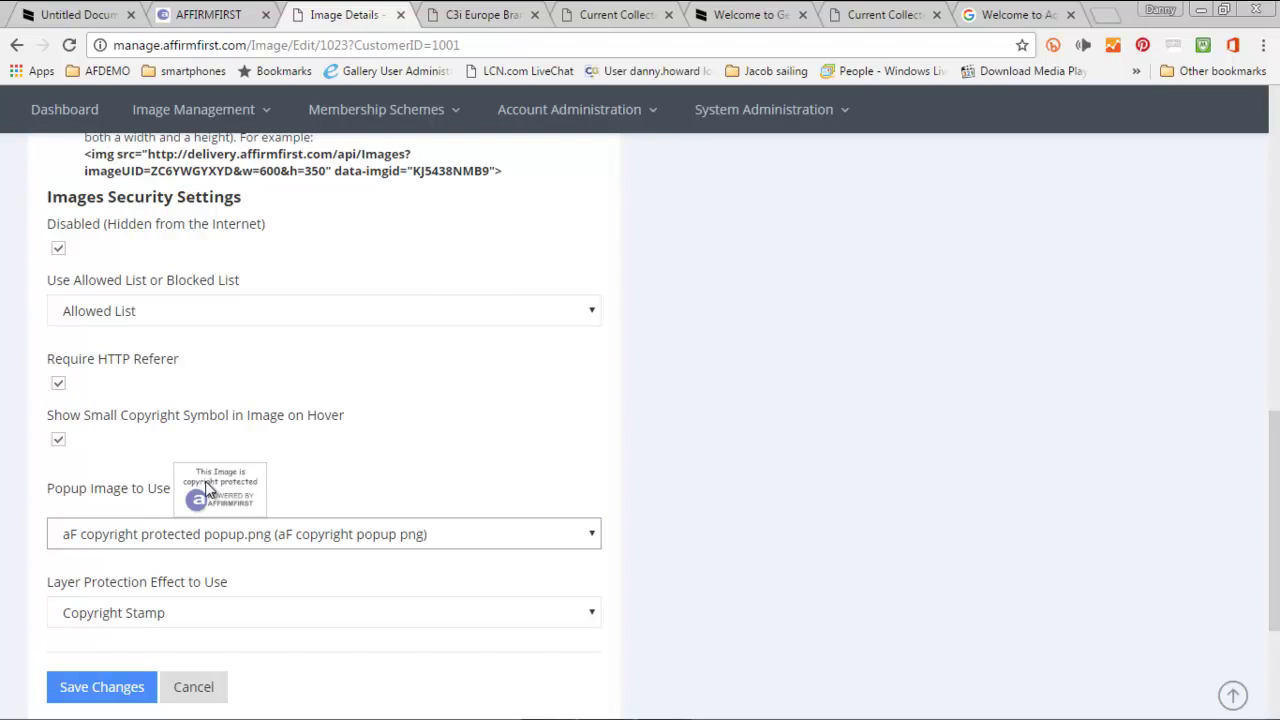
{"action": "left_click", "coordinate": [104, 687]}
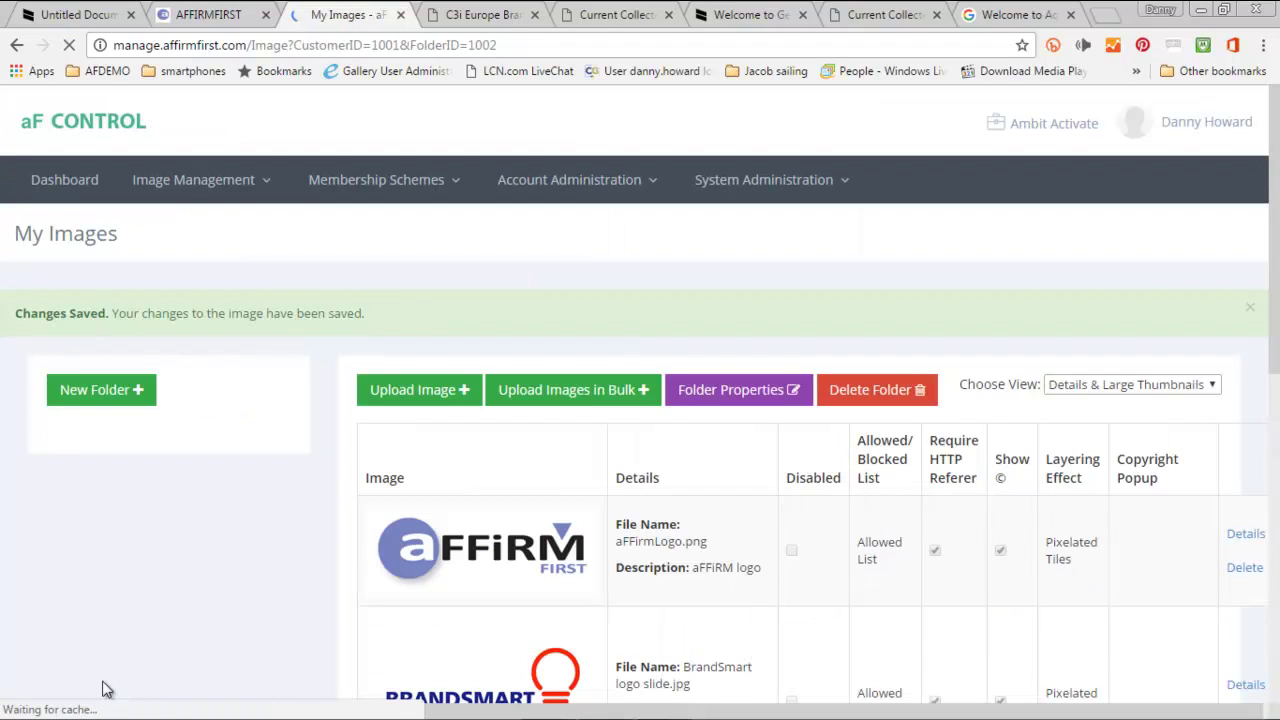
- Reload the demo page and right-click the fashion shot to show its copyright popup
{"action": "left_click", "coordinate": [66, 15]}
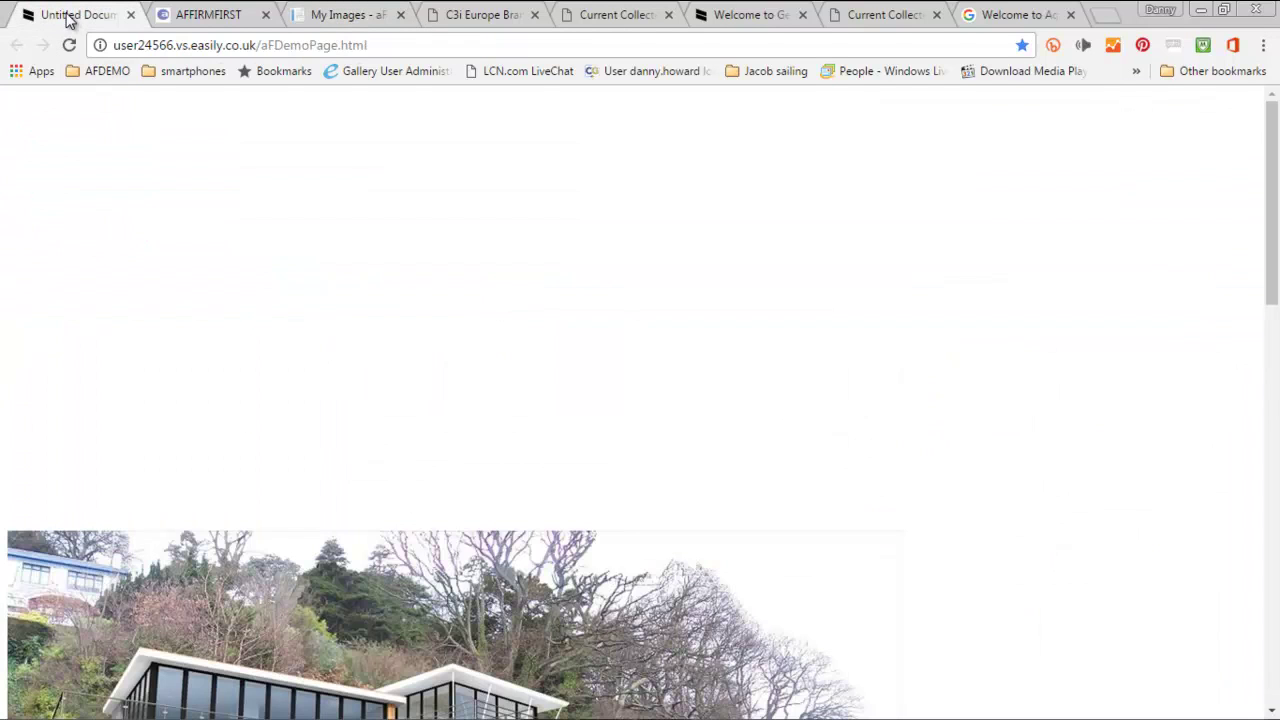
{"action": "left_click", "coordinate": [70, 45]}
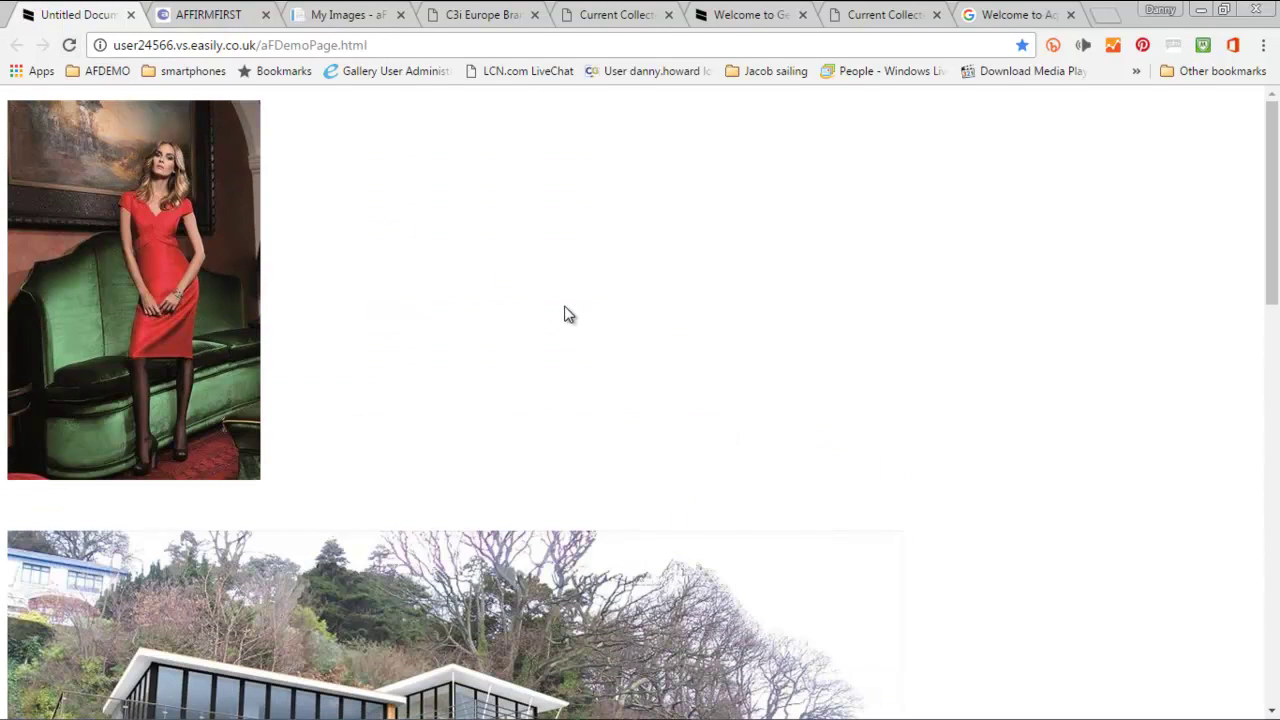
{"action": "right_click", "coordinate": [209, 257]}
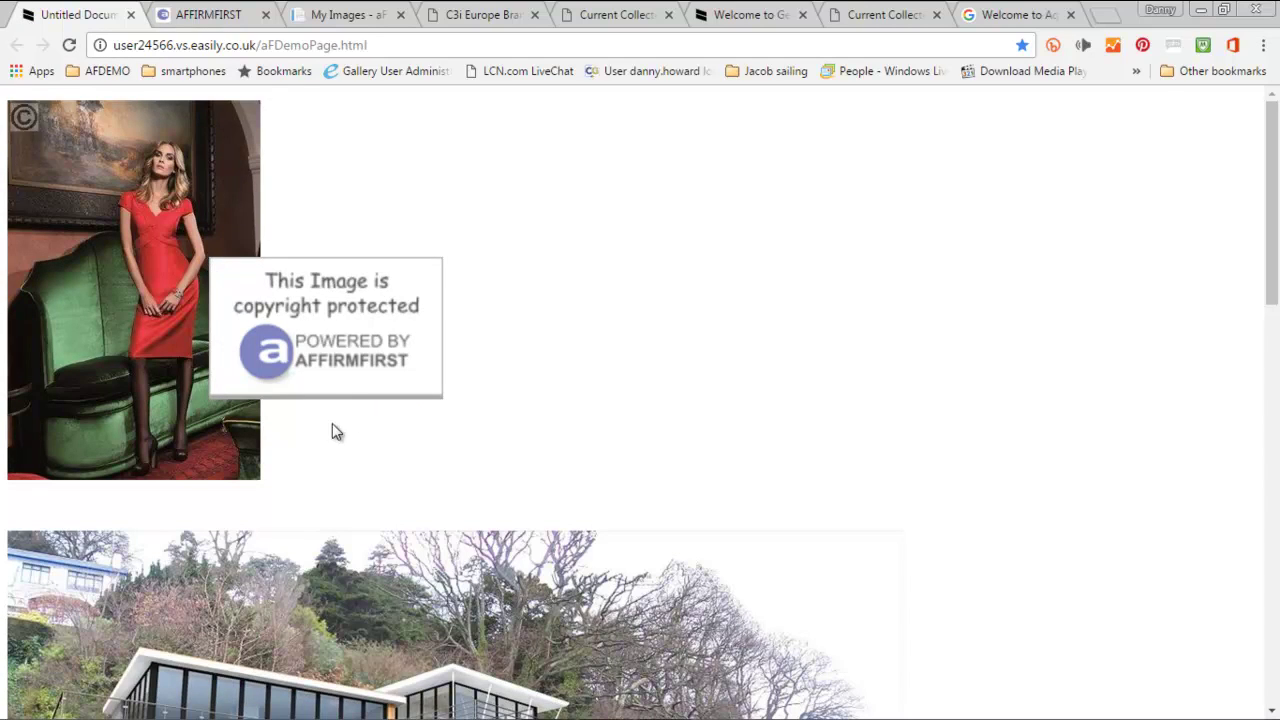
- View the copyright information page from the popup, close it, and return to the collection
{"action": "left_click", "coordinate": [347, 390]}
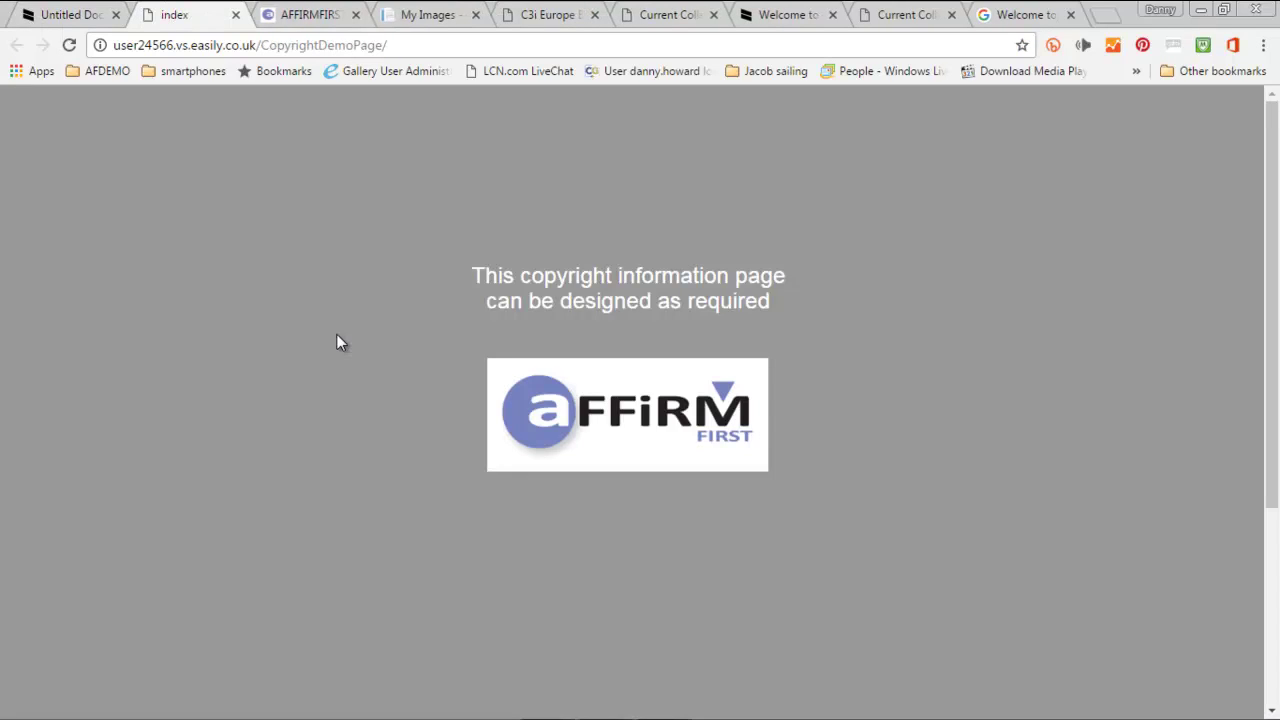
{"action": "left_click", "coordinate": [236, 16]}
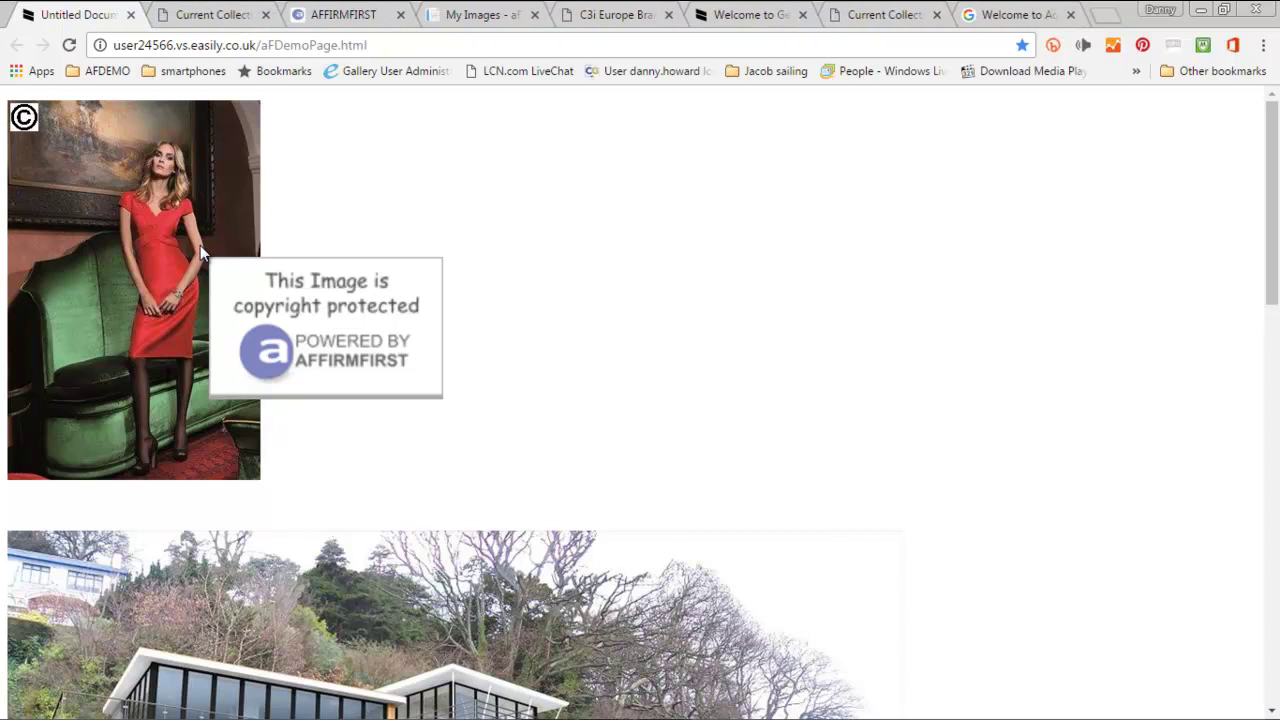
{"action": "left_click", "coordinate": [205, 15]}
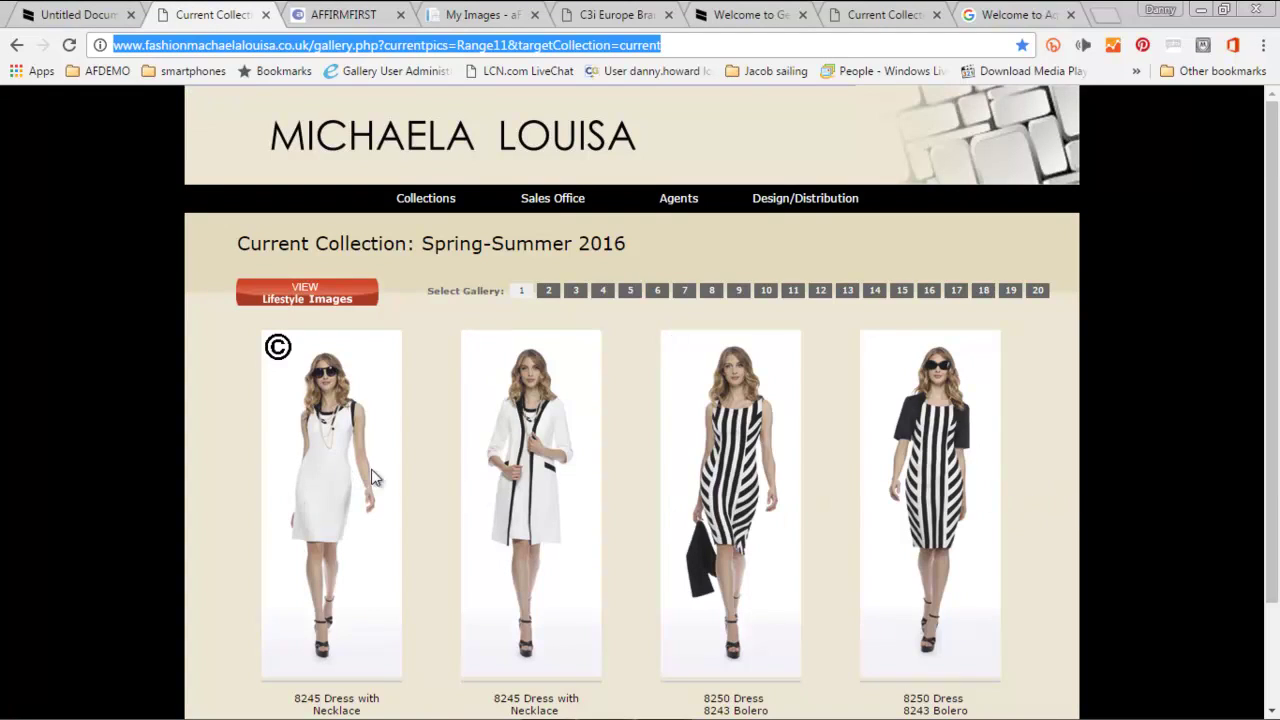
- Browse gallery 7 and the Lifestyle images, enlarge the 8256 dress, then switch to AFFIRMFIRST
{"action": "left_click", "coordinate": [686, 292]}
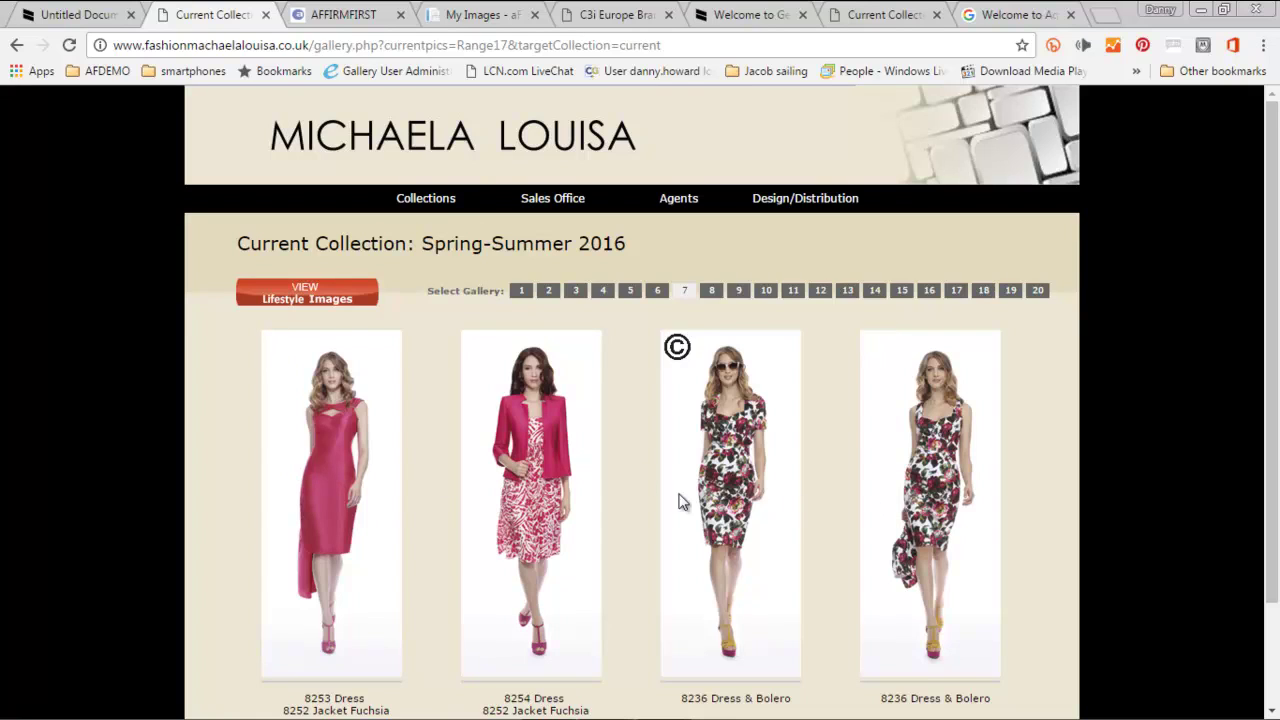
{"action": "left_click", "coordinate": [308, 296]}
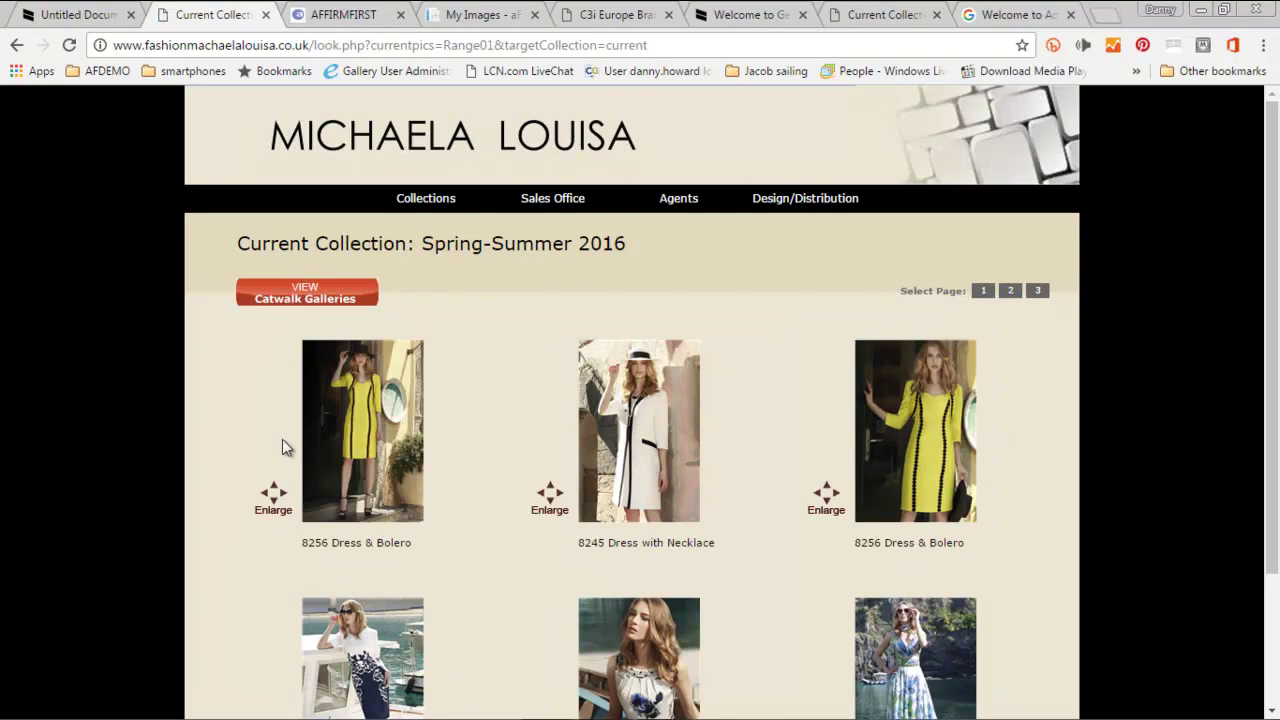
{"action": "left_click", "coordinate": [276, 500]}
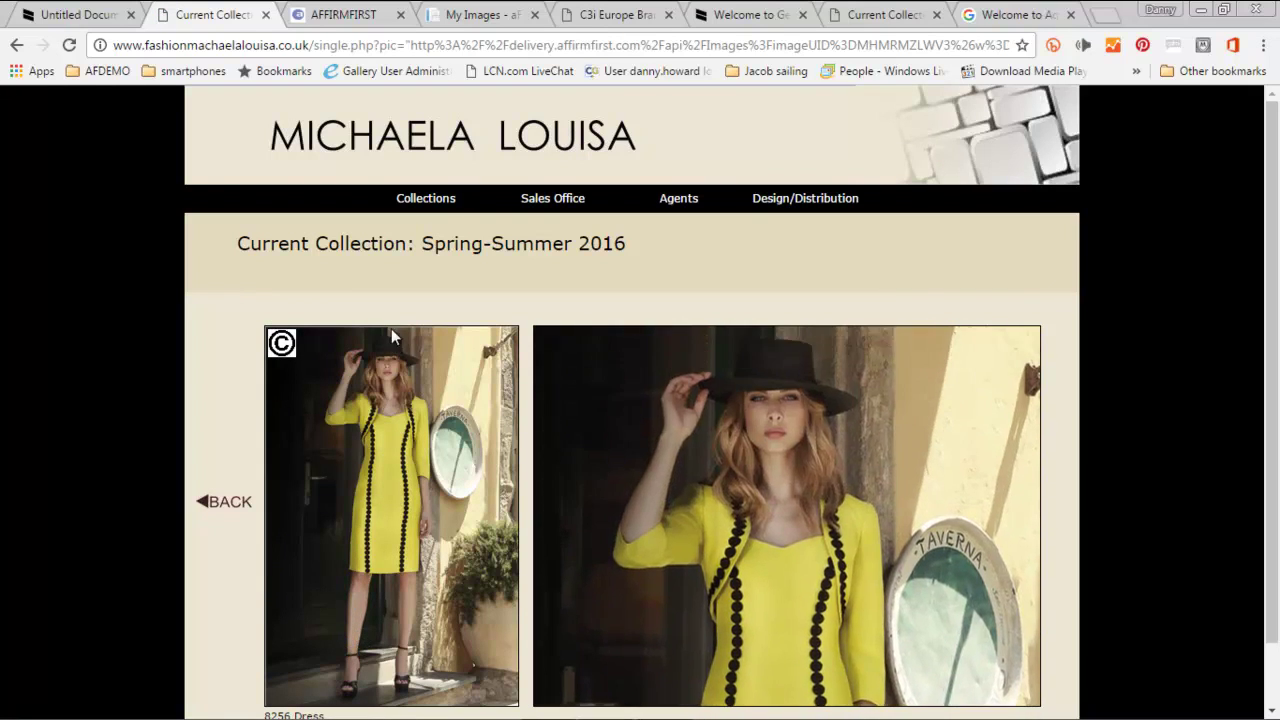
{"action": "scroll", "coordinate": [386, 340], "scroll_direction": "down", "scroll_amount": 1}
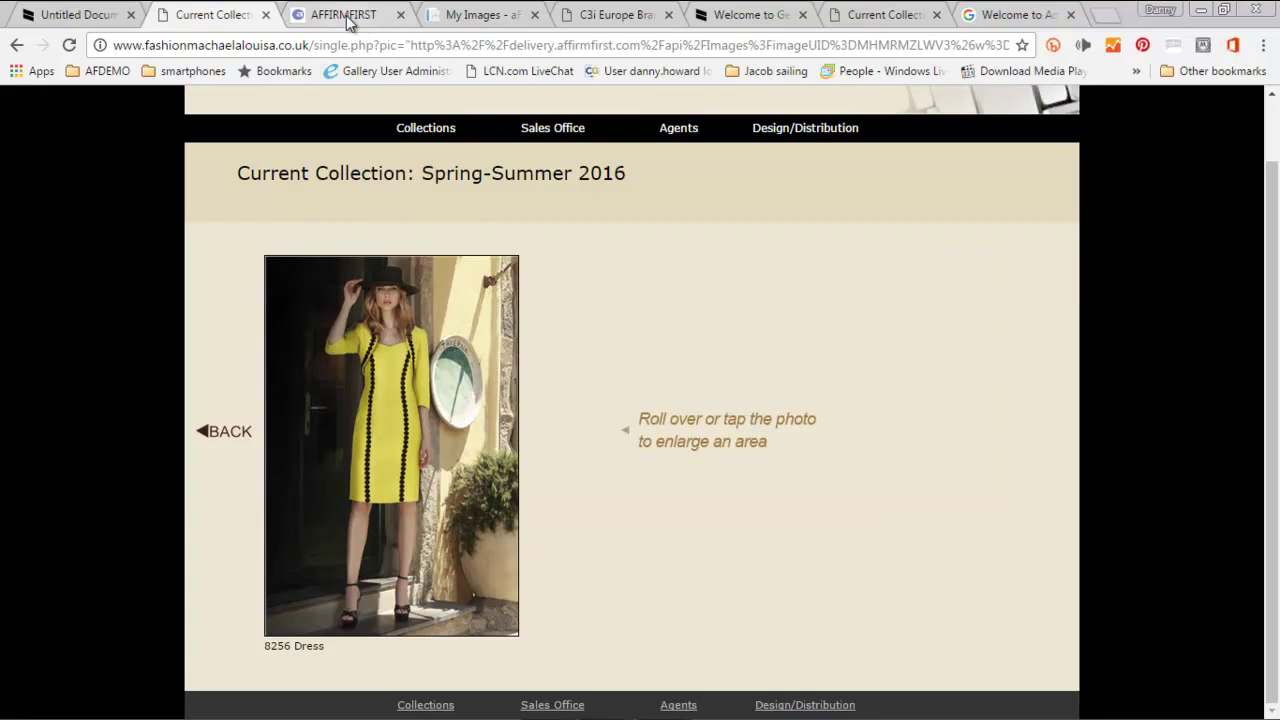
{"action": "left_click", "coordinate": [343, 16]}
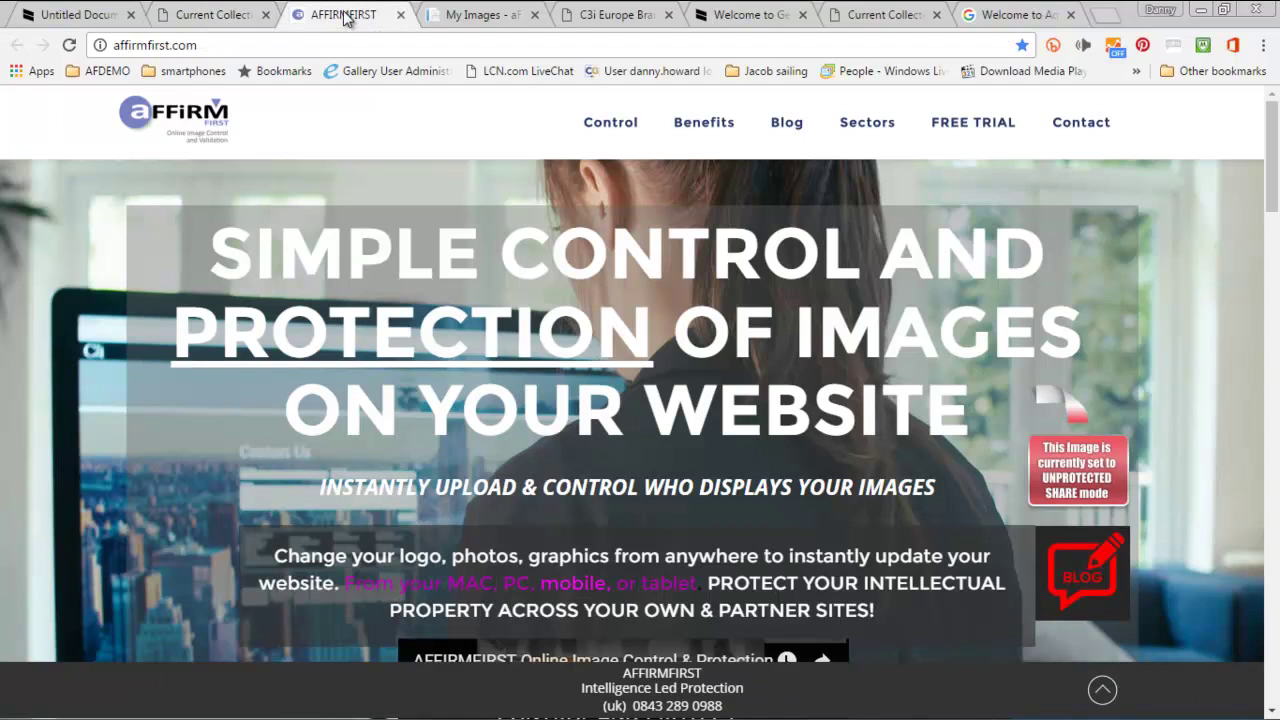
{"action": "scroll", "coordinate": [640, 250], "scroll_direction": "down", "scroll_amount": 1}
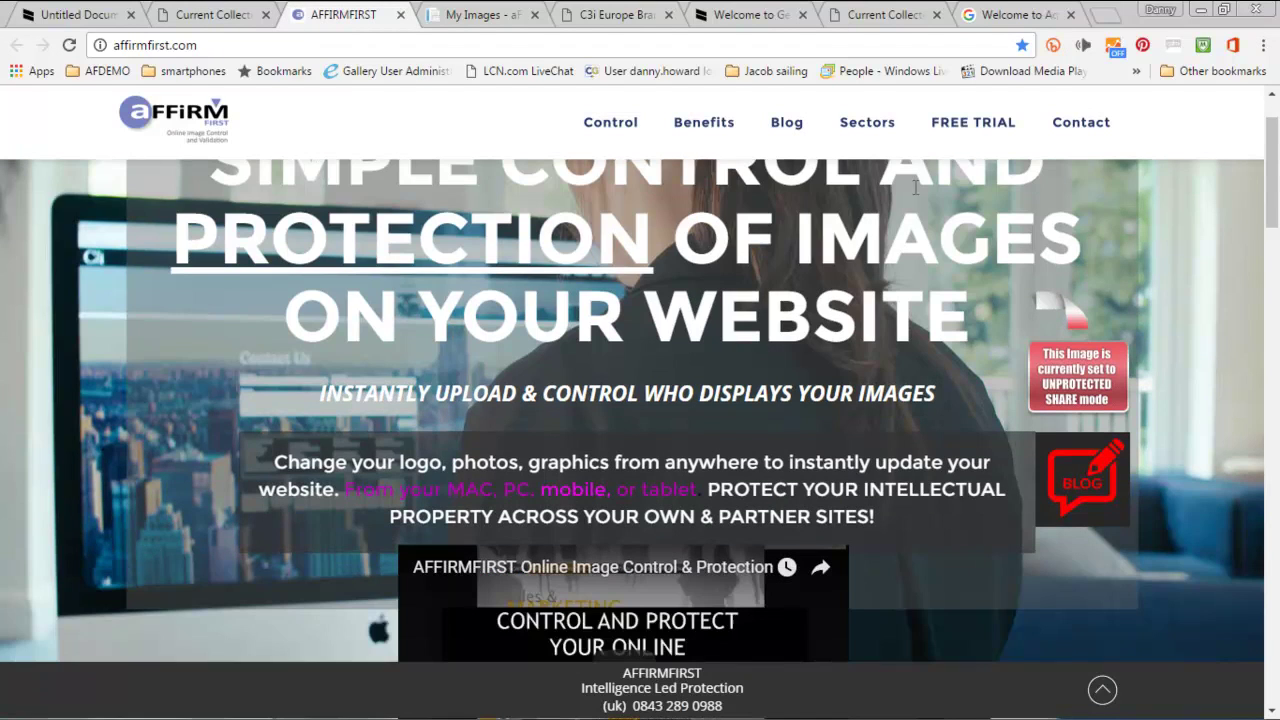
- Go to the AFFIRMFIRST FREE TRIAL page and scroll down to its Cyber Essentials badge
{"action": "left_click", "coordinate": [958, 121]}
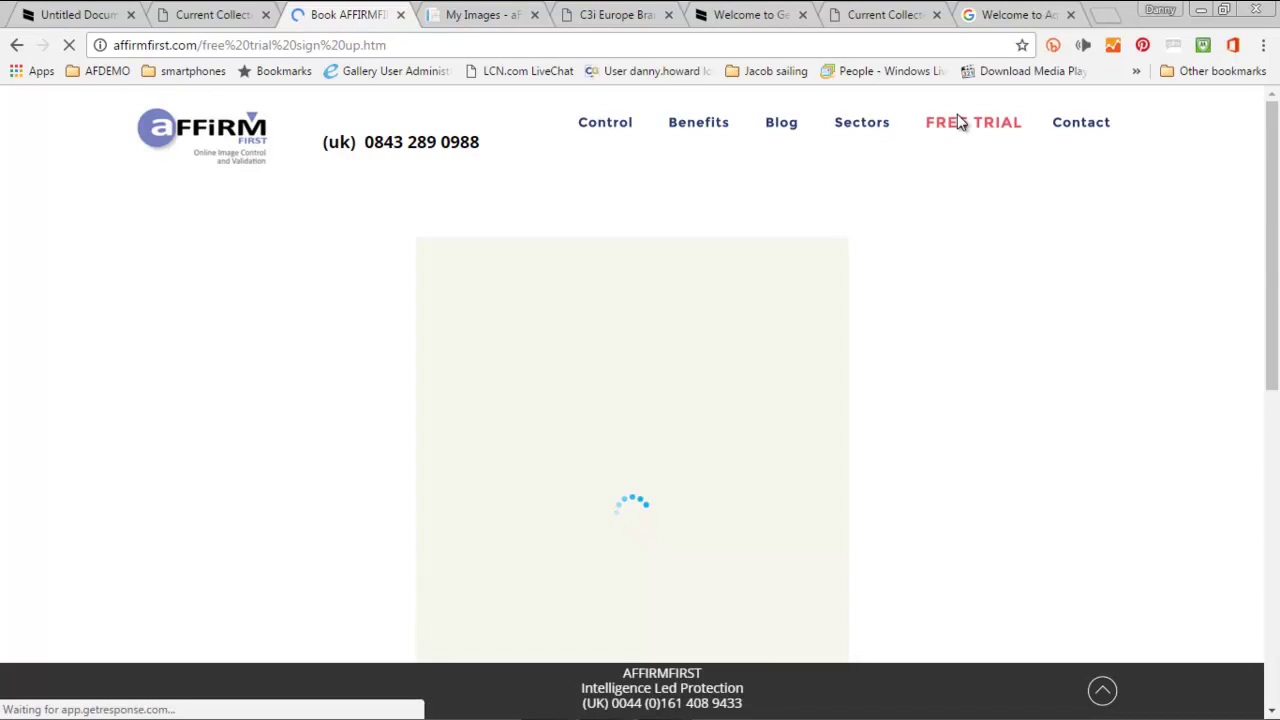
{"action": "scroll", "coordinate": [976, 369], "scroll_direction": "down", "scroll_amount": 2}
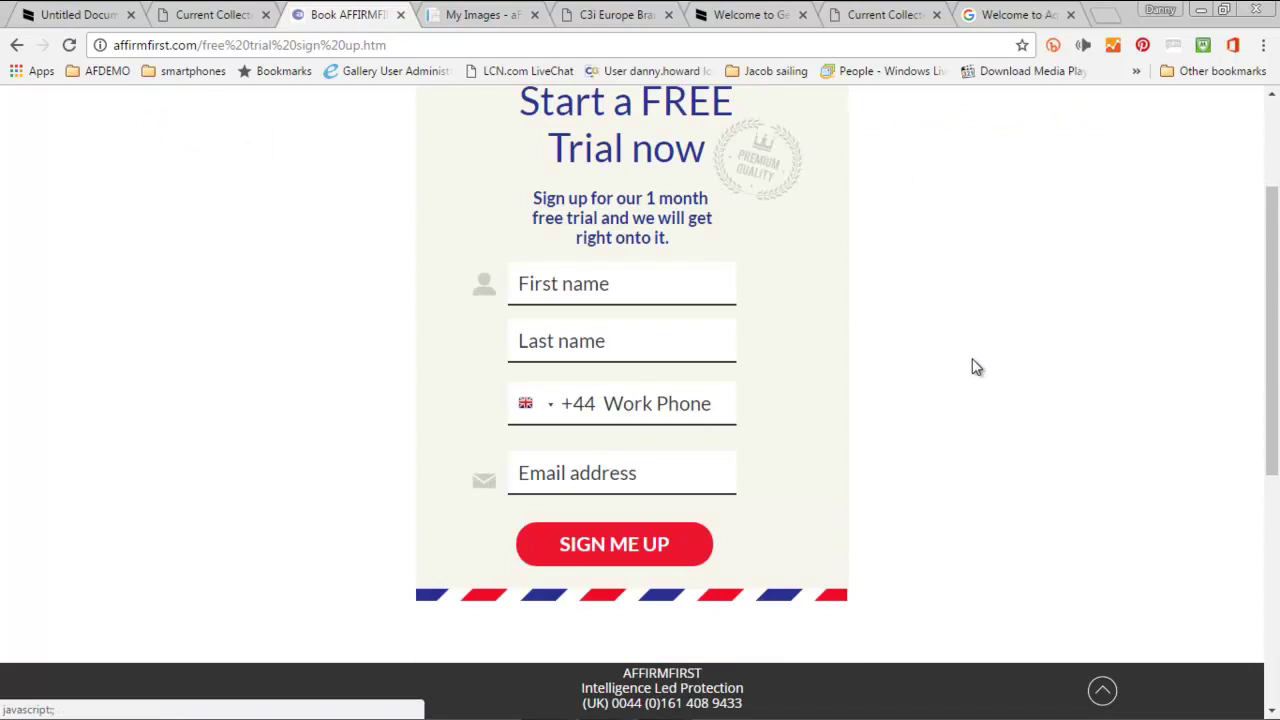
{"action": "scroll", "coordinate": [973, 366], "scroll_direction": "down", "scroll_amount": 4}
{"action": "scroll", "coordinate": [976, 365], "scroll_direction": "down", "scroll_amount": 1}
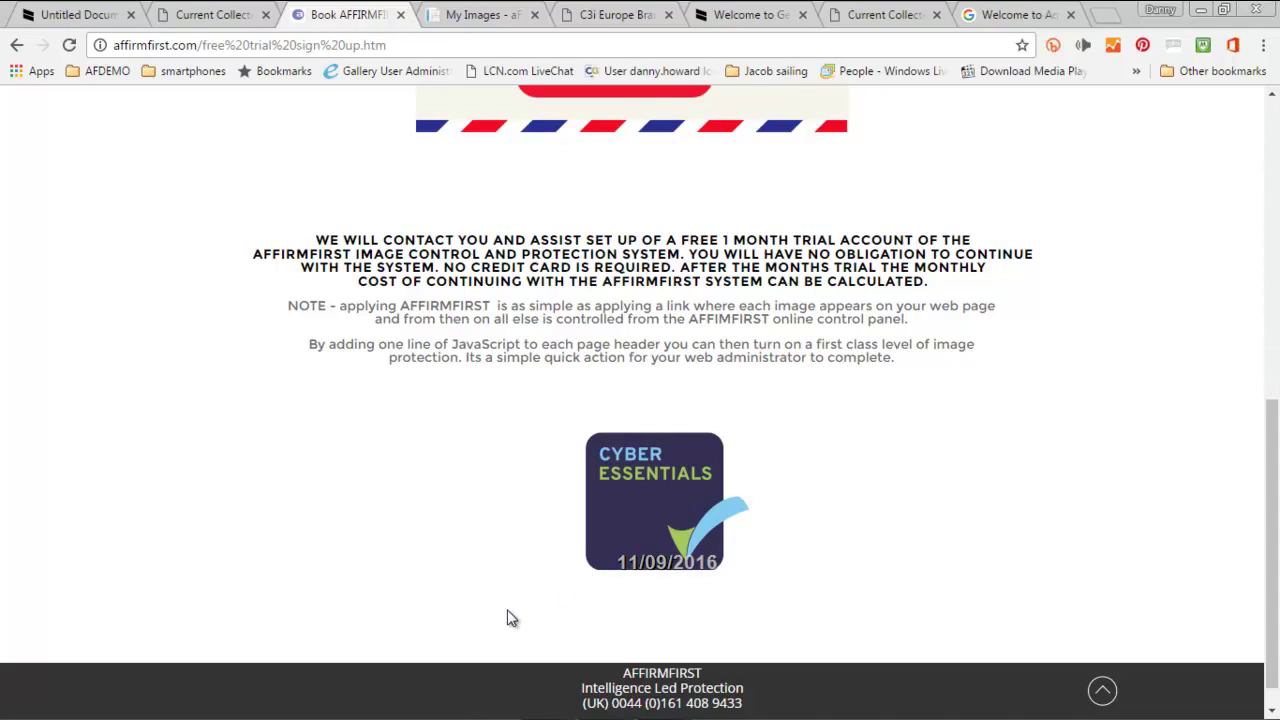
- Verify the Cyber Essentials badge on the QG Standards page, then return to affirmfirst.com
{"action": "left_click", "coordinate": [629, 514]}
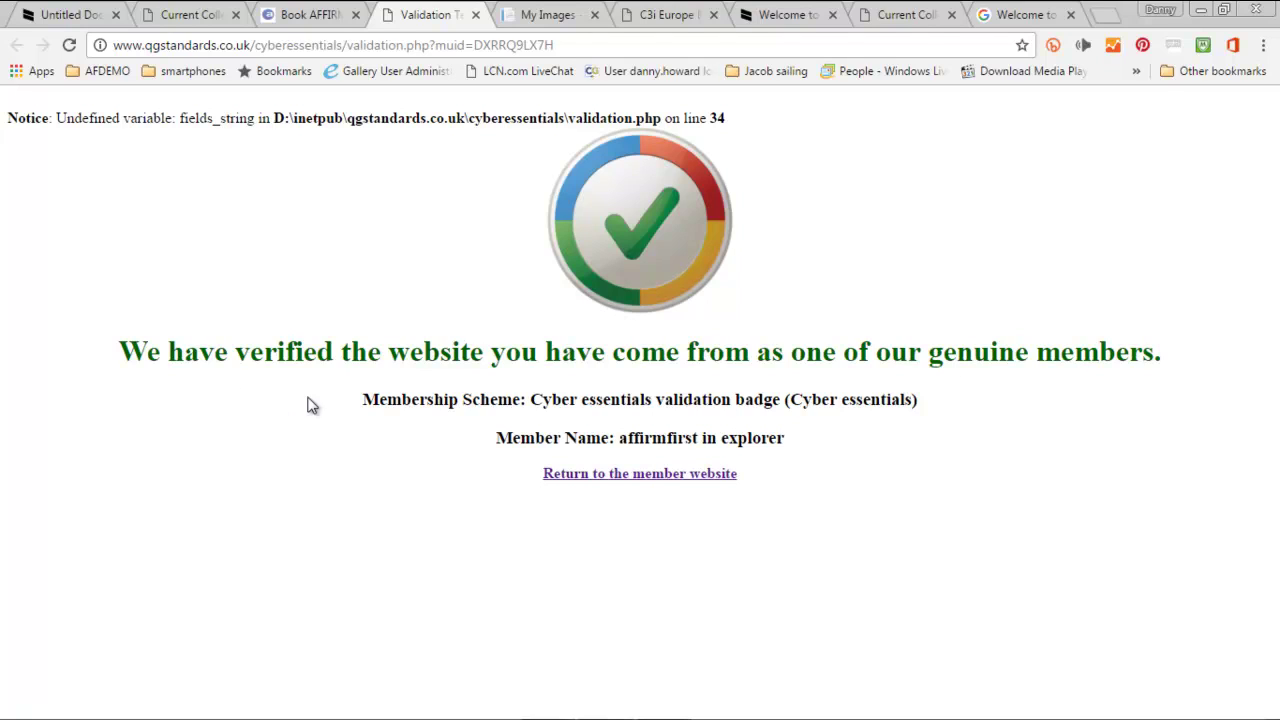
{"action": "left_click", "coordinate": [677, 476]}
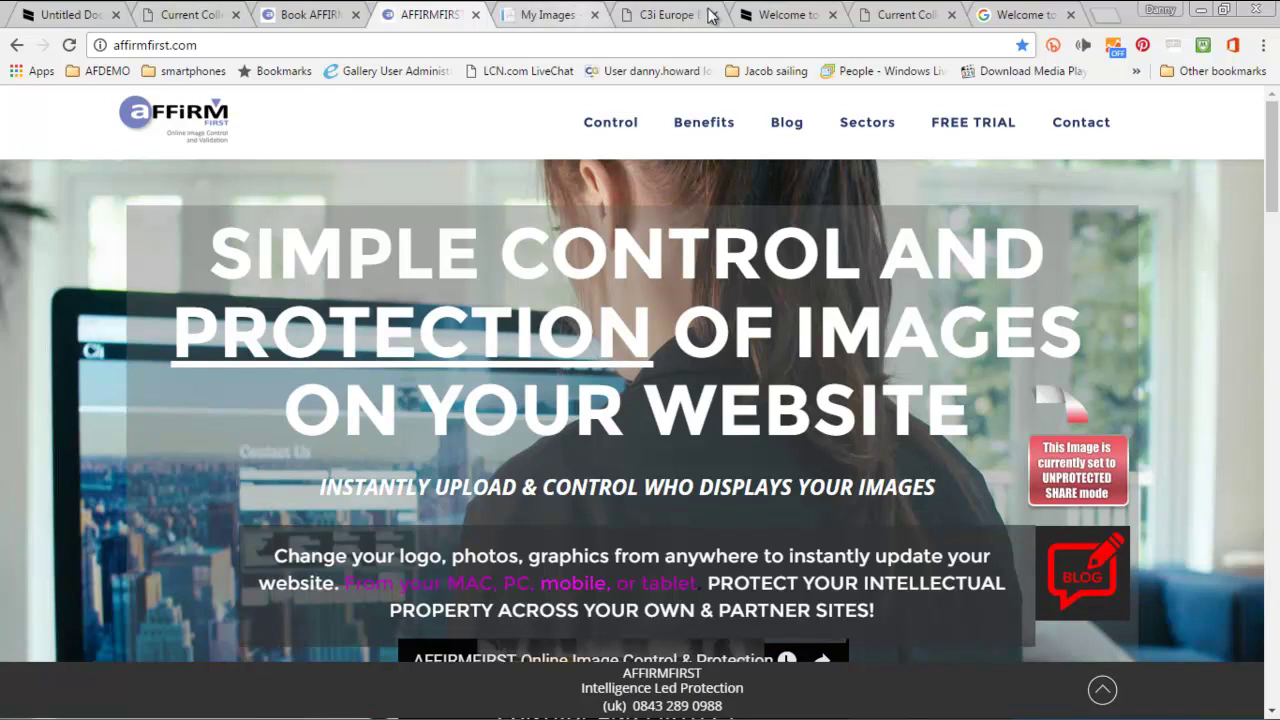
{"action": "left_click", "coordinate": [782, 15]}
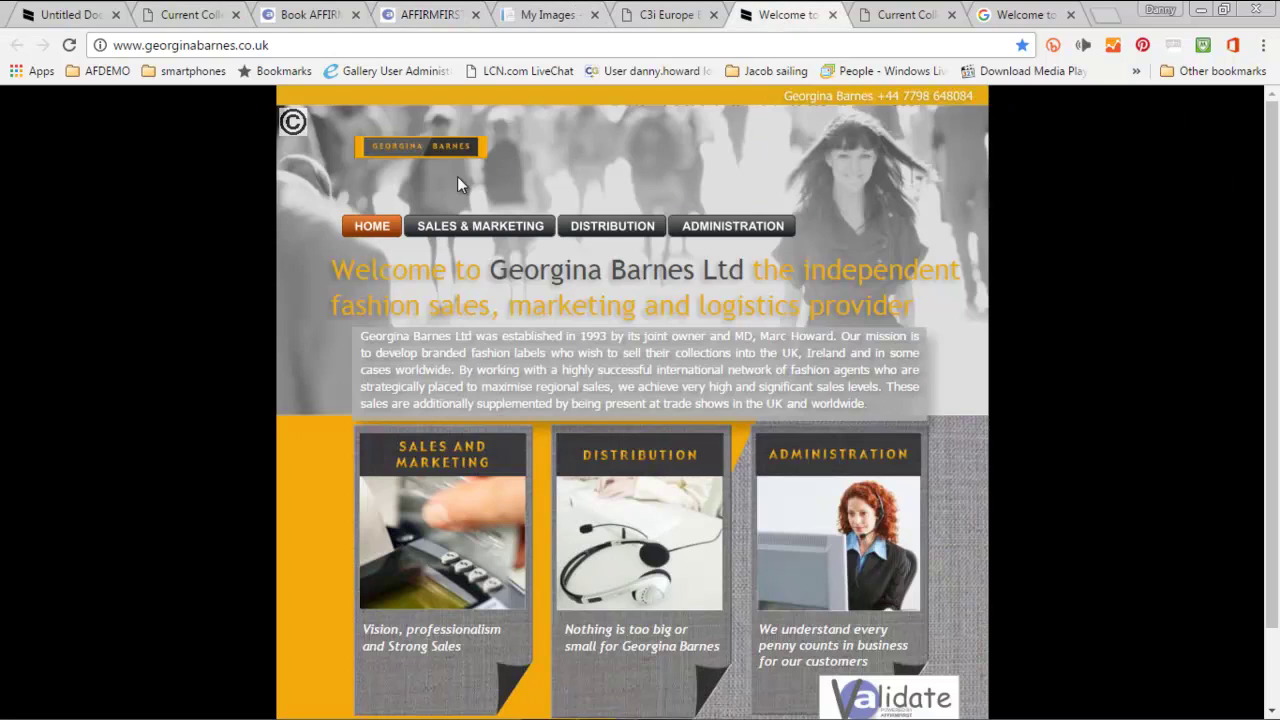
{"action": "scroll", "coordinate": [1138, 351], "scroll_direction": "down", "scroll_amount": 2}
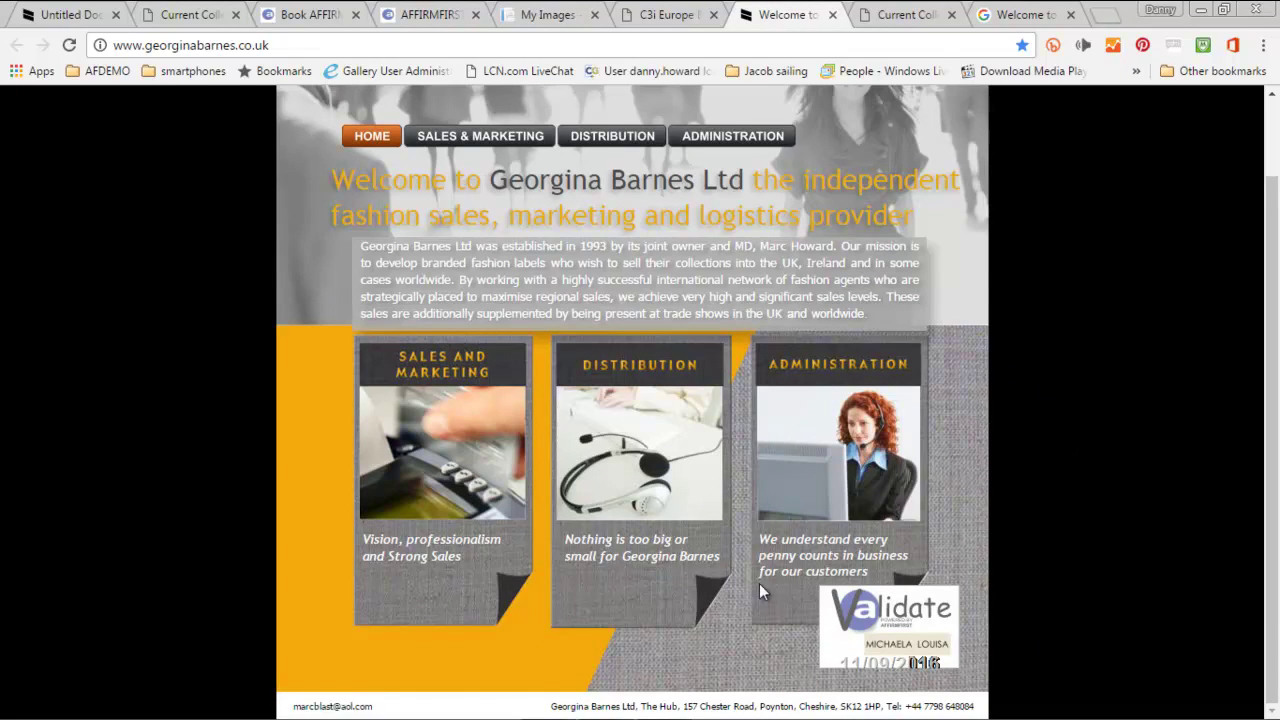
{"action": "left_click", "coordinate": [886, 645]}
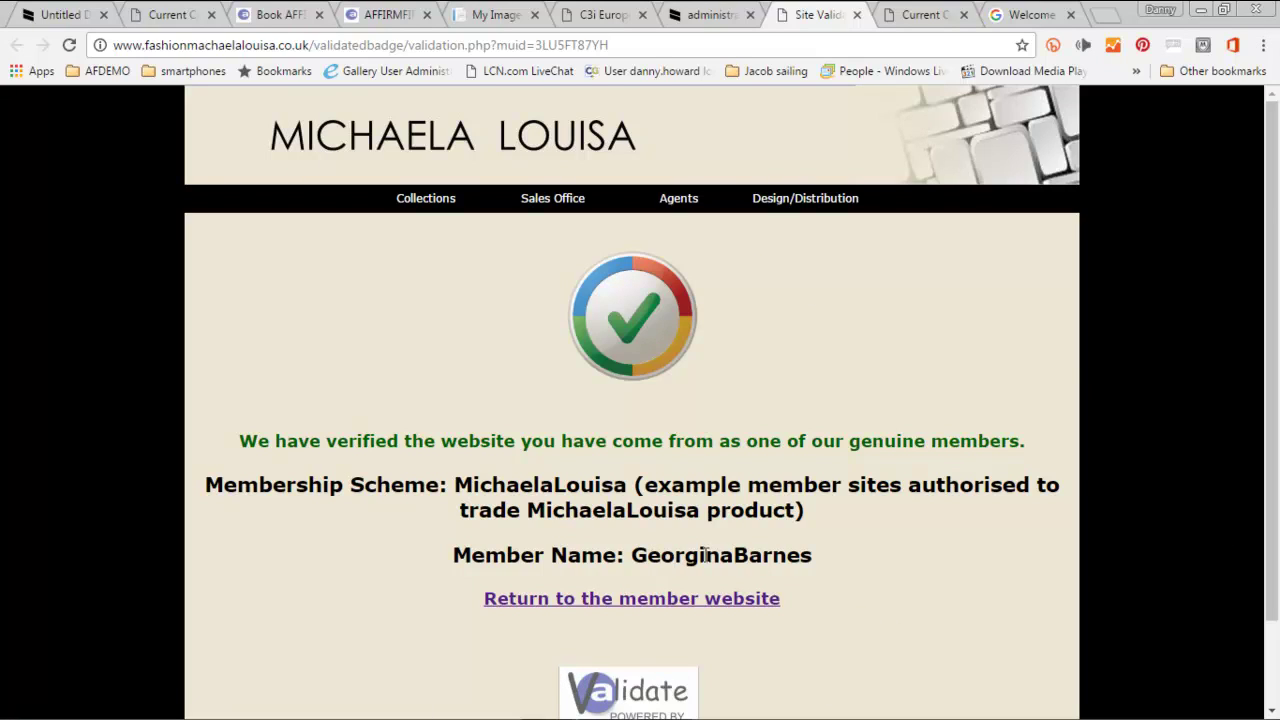
{"action": "left_click", "coordinate": [685, 598]}
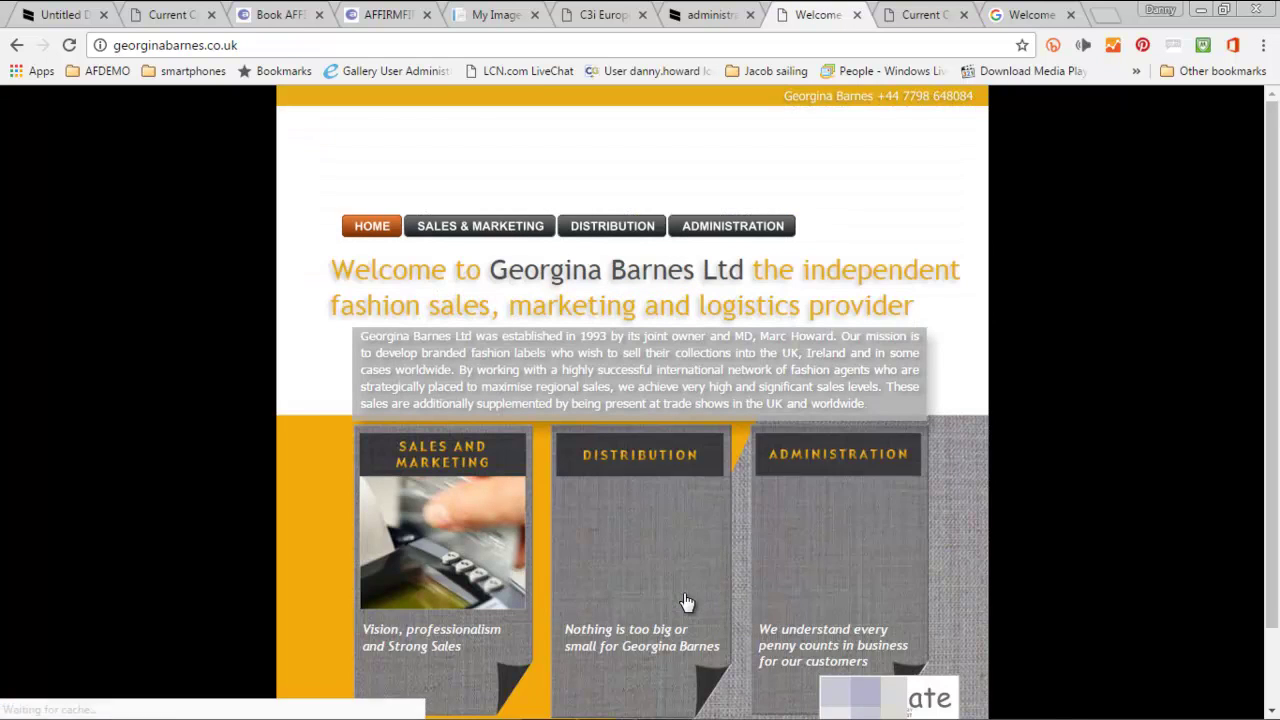
{"action": "left_click", "coordinate": [481, 16]}
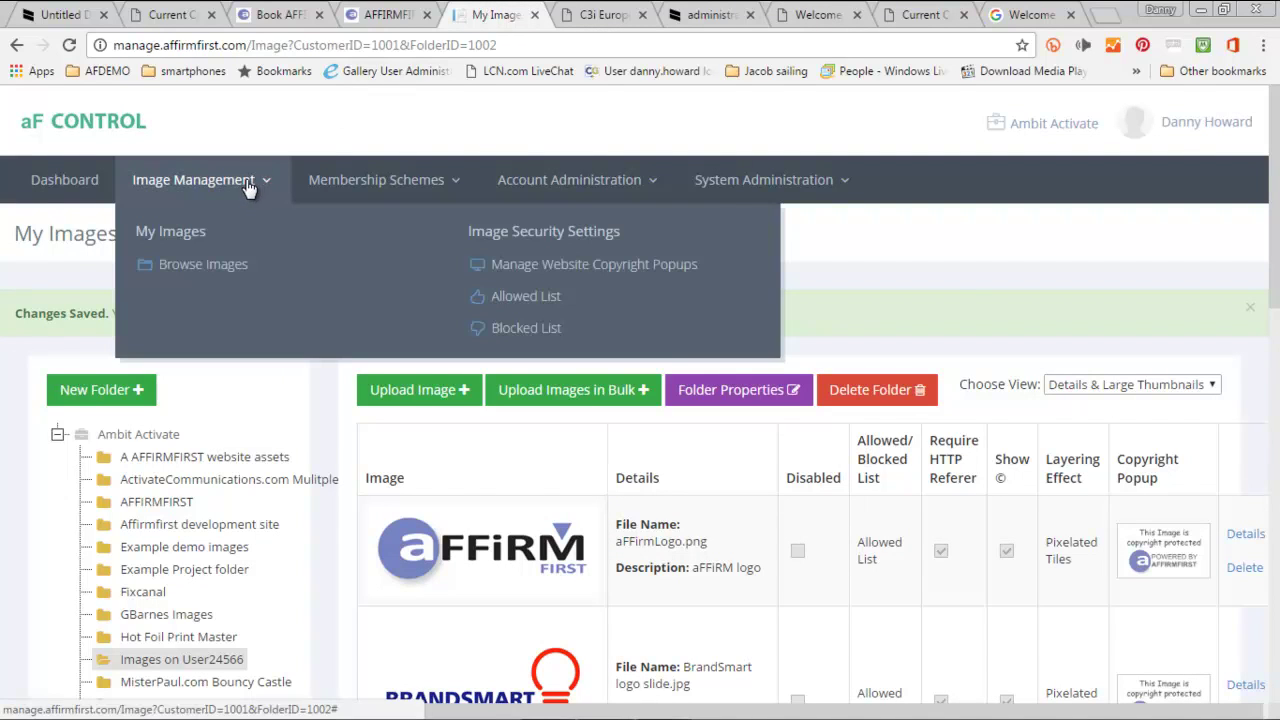
{"action": "mouse_move", "coordinate": [308, 189]}
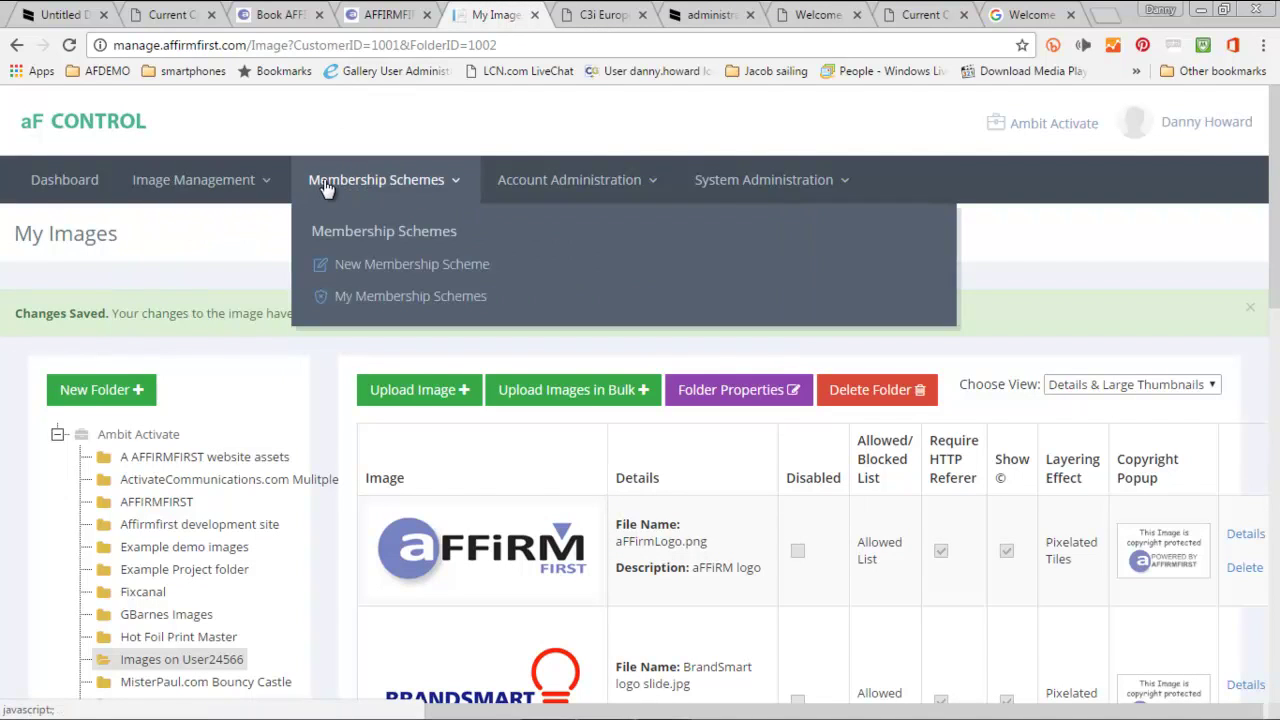
{"action": "left_click", "coordinate": [344, 297]}
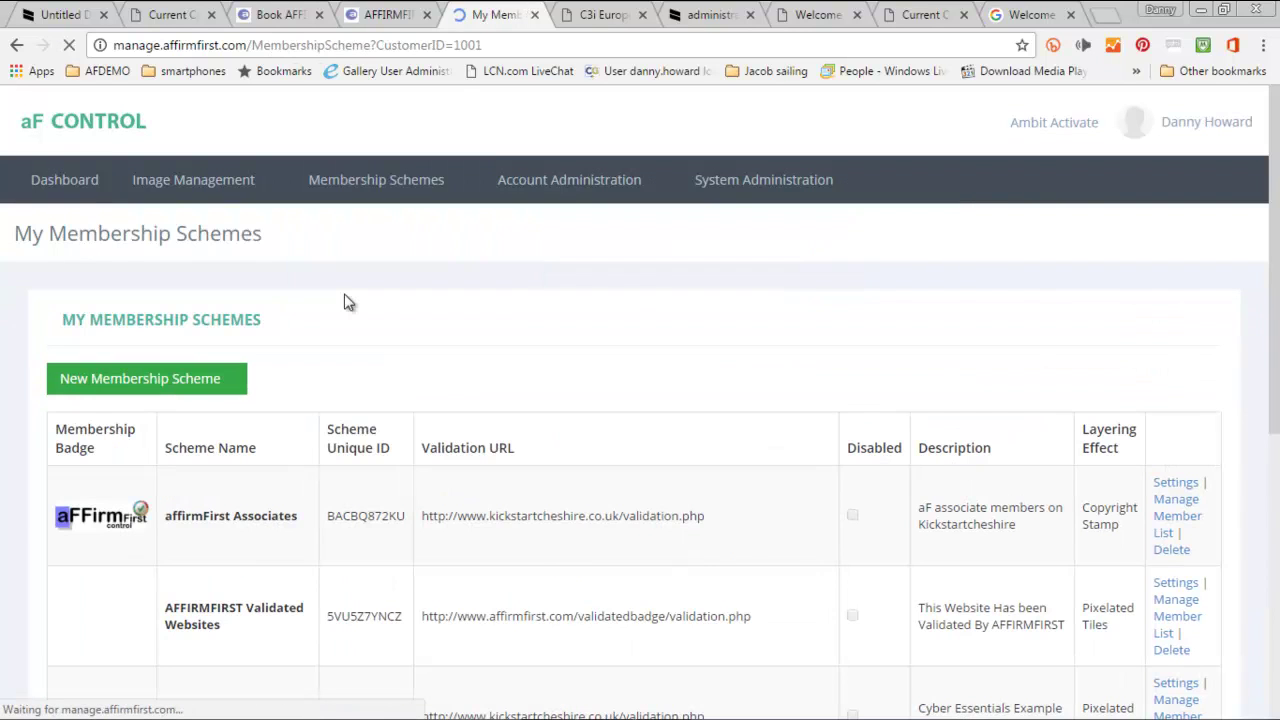
{"action": "scroll", "coordinate": [344, 303], "scroll_direction": "down", "scroll_amount": 2}
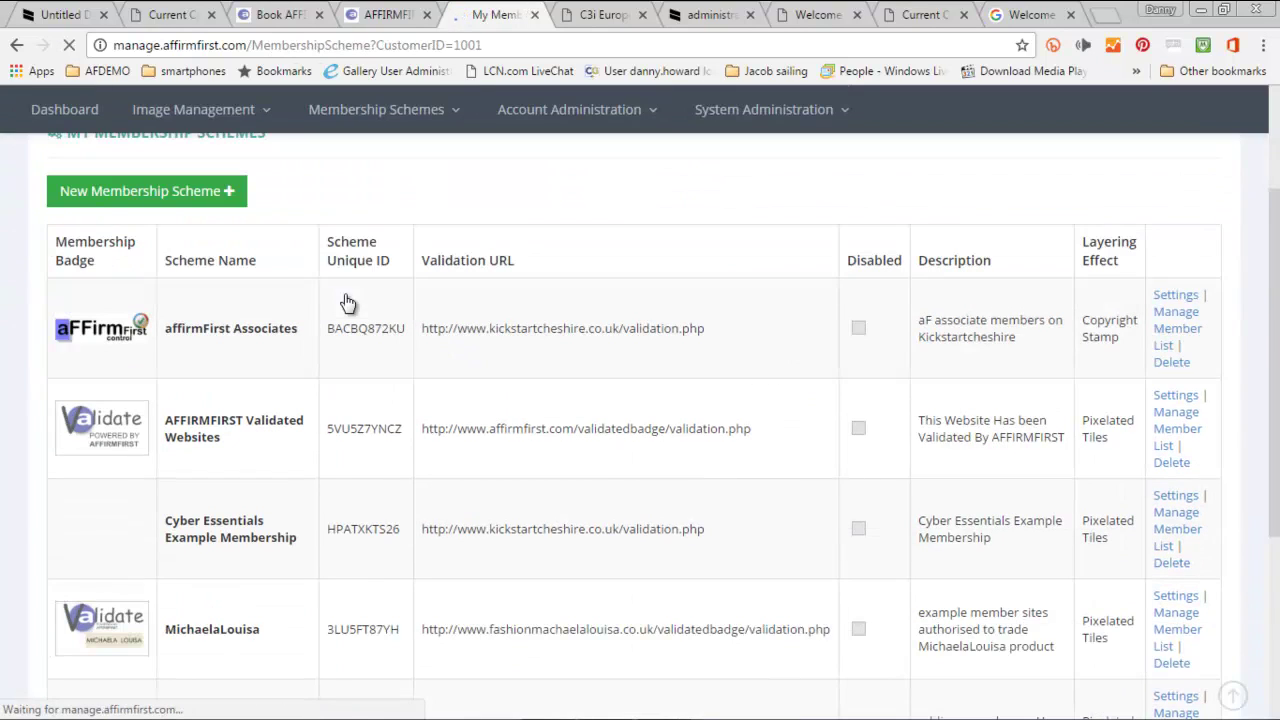
{"action": "scroll", "coordinate": [343, 300], "scroll_direction": "down", "scroll_amount": 2}
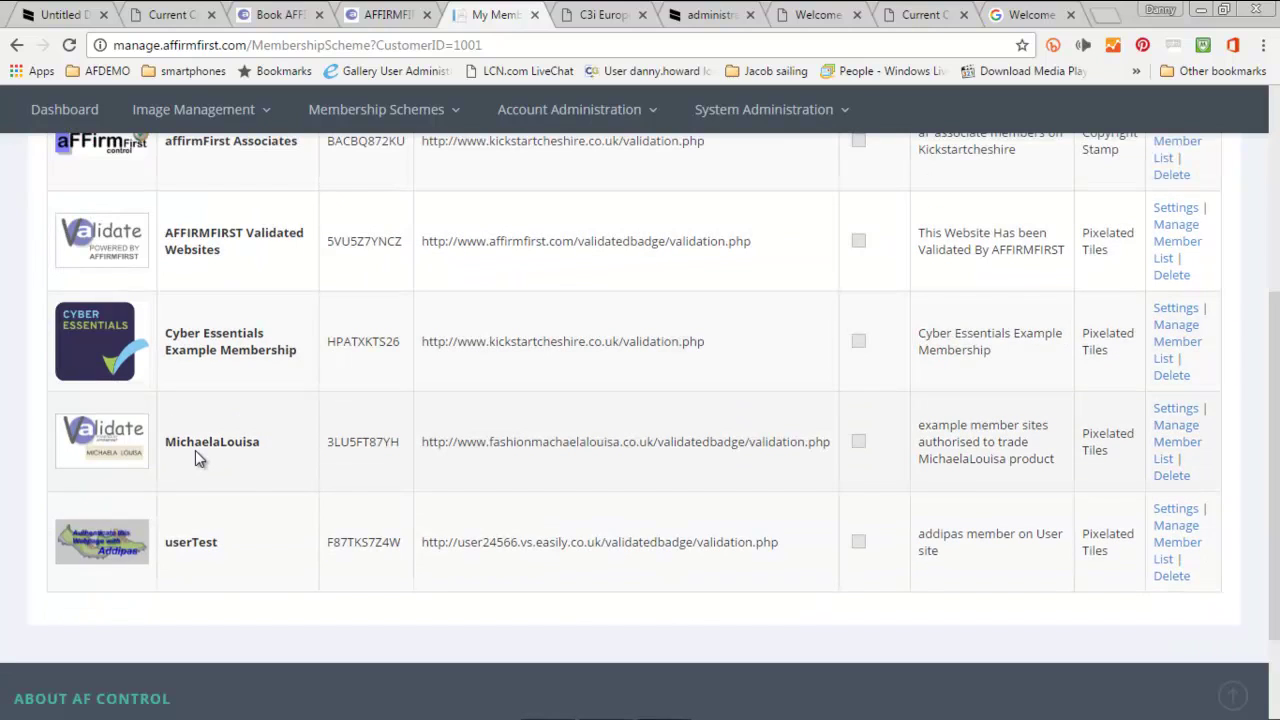
{"action": "left_click", "coordinate": [1185, 448]}
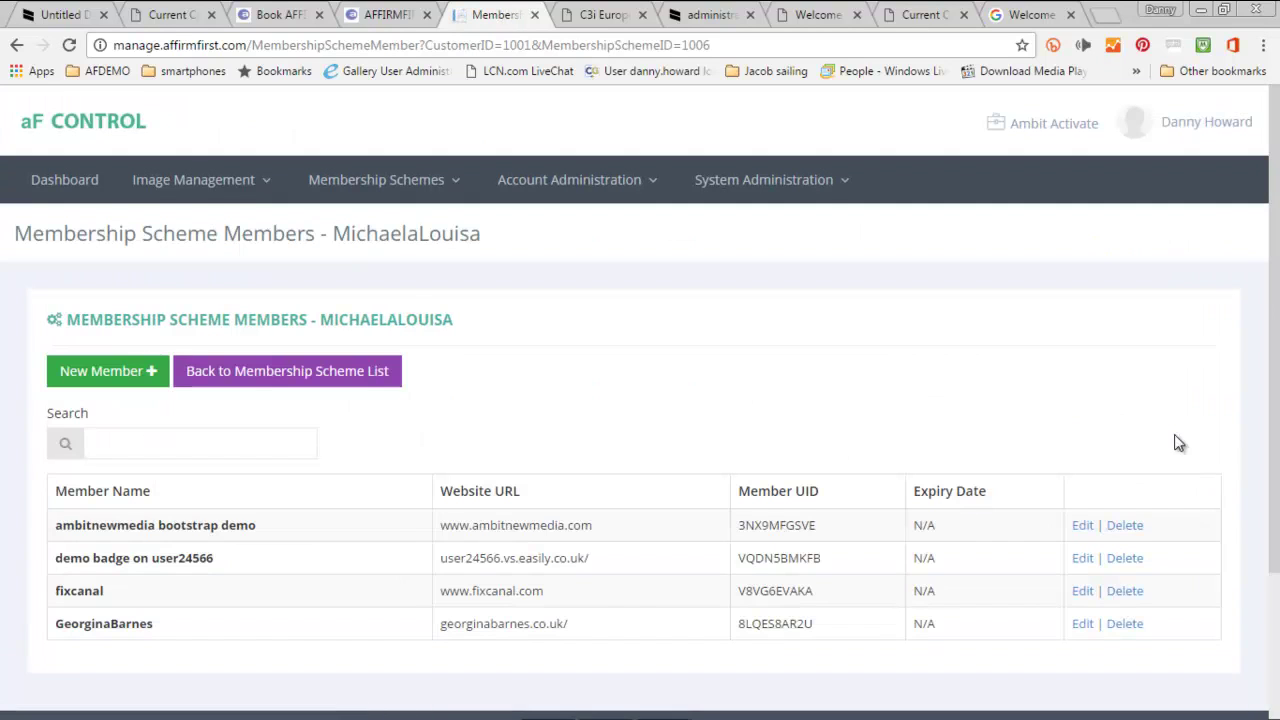
{"action": "scroll", "coordinate": [1150, 420], "scroll_direction": "down", "scroll_amount": 1}
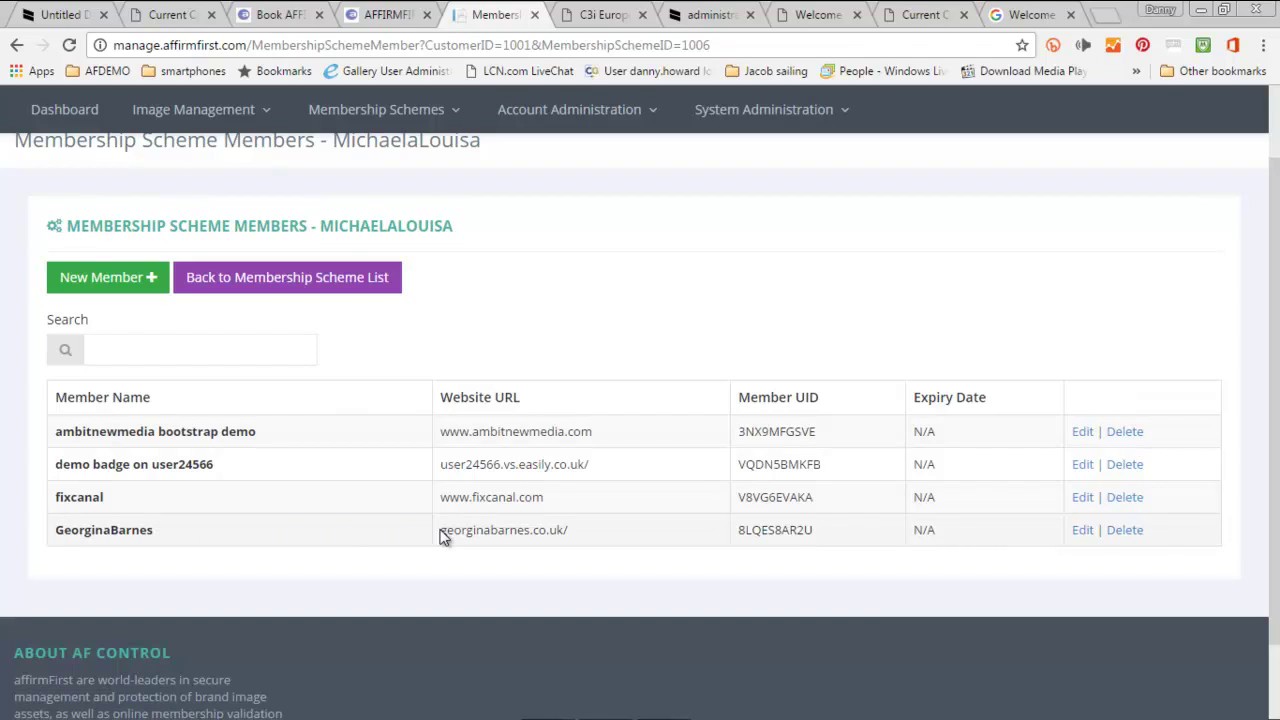
{"action": "left_click", "coordinate": [1080, 530]}
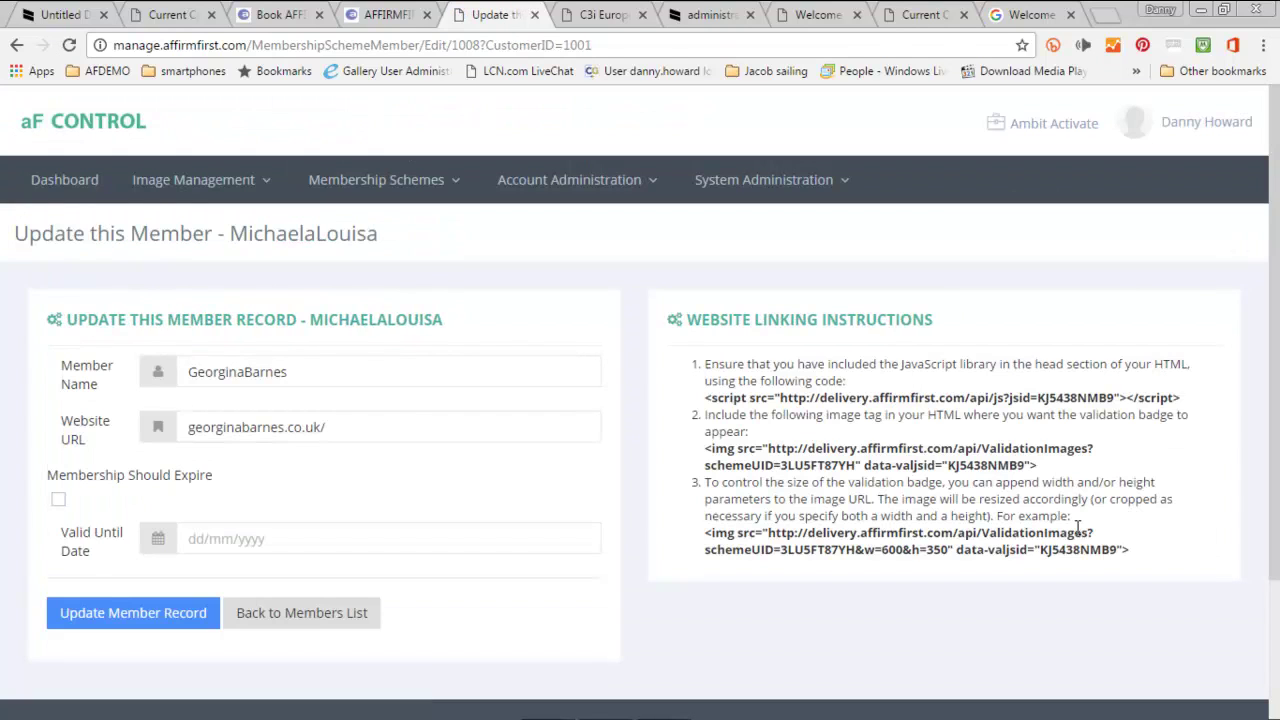
- Tick Membership Should Expire, set Valid Until to 01/01/2016, and update the member record
{"action": "scroll", "coordinate": [215, 540], "scroll_direction": "down", "scroll_amount": 2}
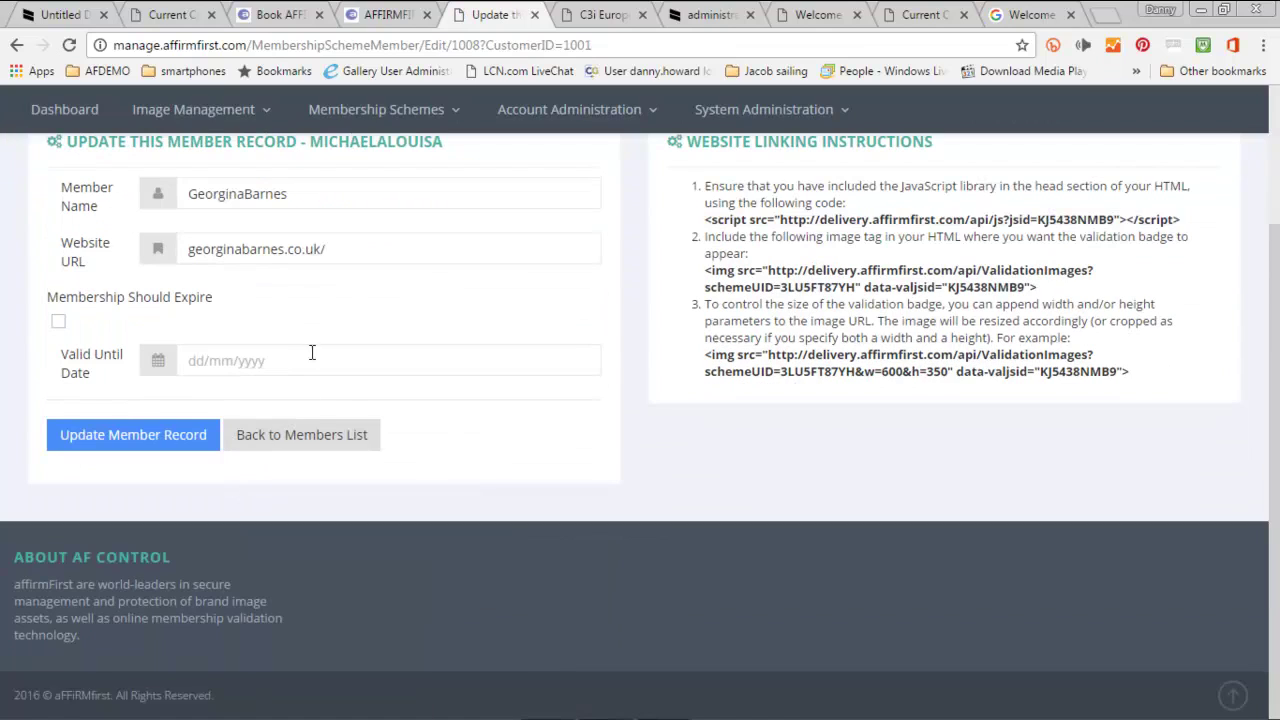
{"action": "left_click", "coordinate": [58, 322]}
{"action": "left_click", "coordinate": [196, 366]}
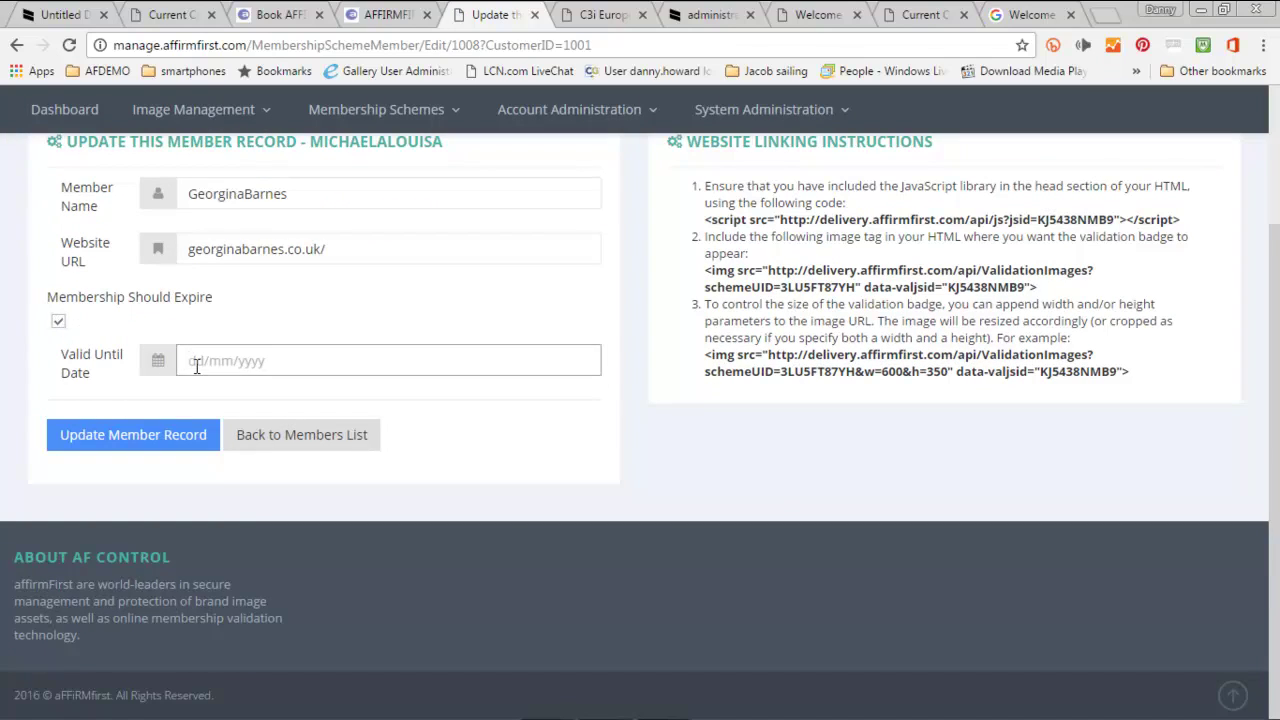
{"action": "type", "text": "01"}
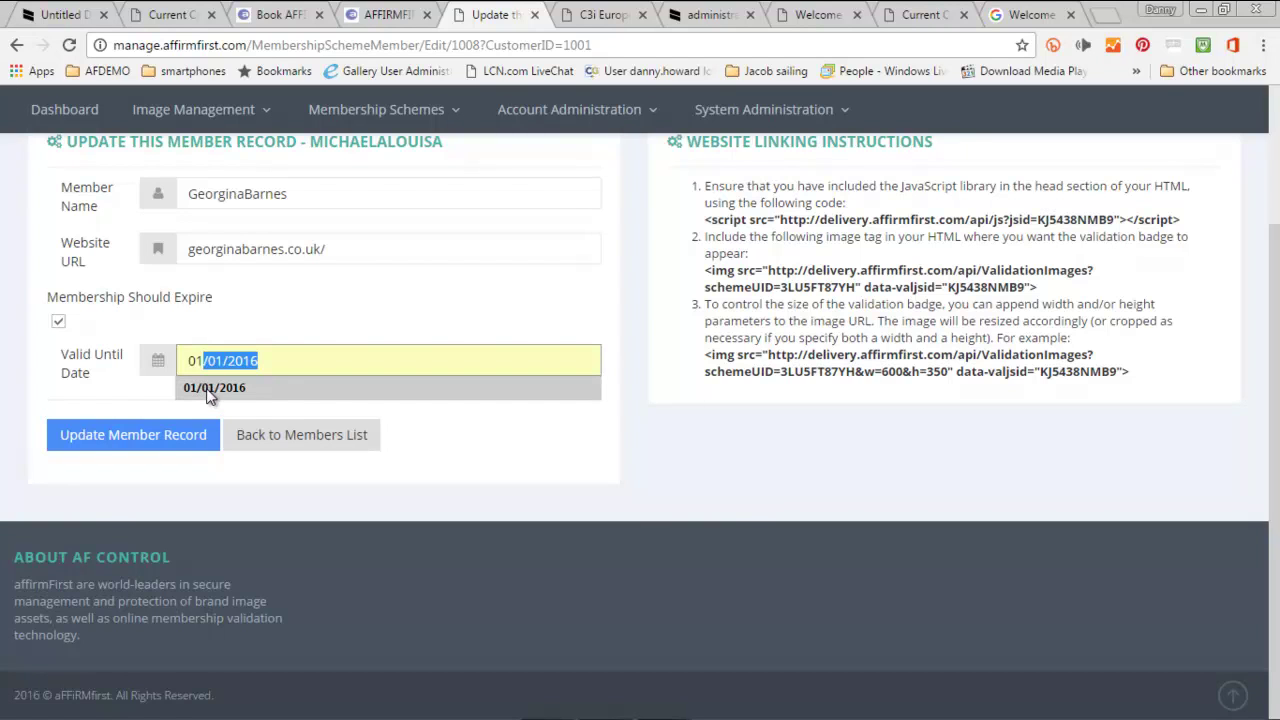
{"action": "left_click", "coordinate": [212, 389]}
{"action": "left_click", "coordinate": [196, 441]}
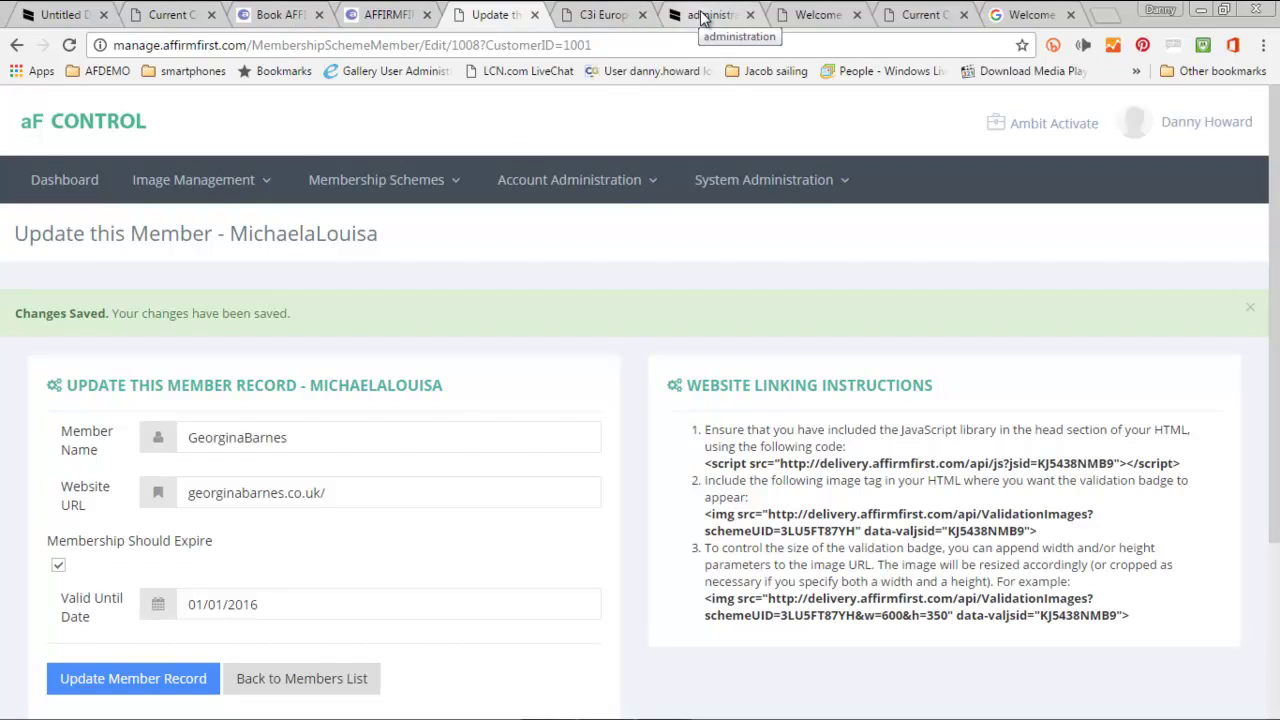
{"action": "left_click", "coordinate": [706, 18]}
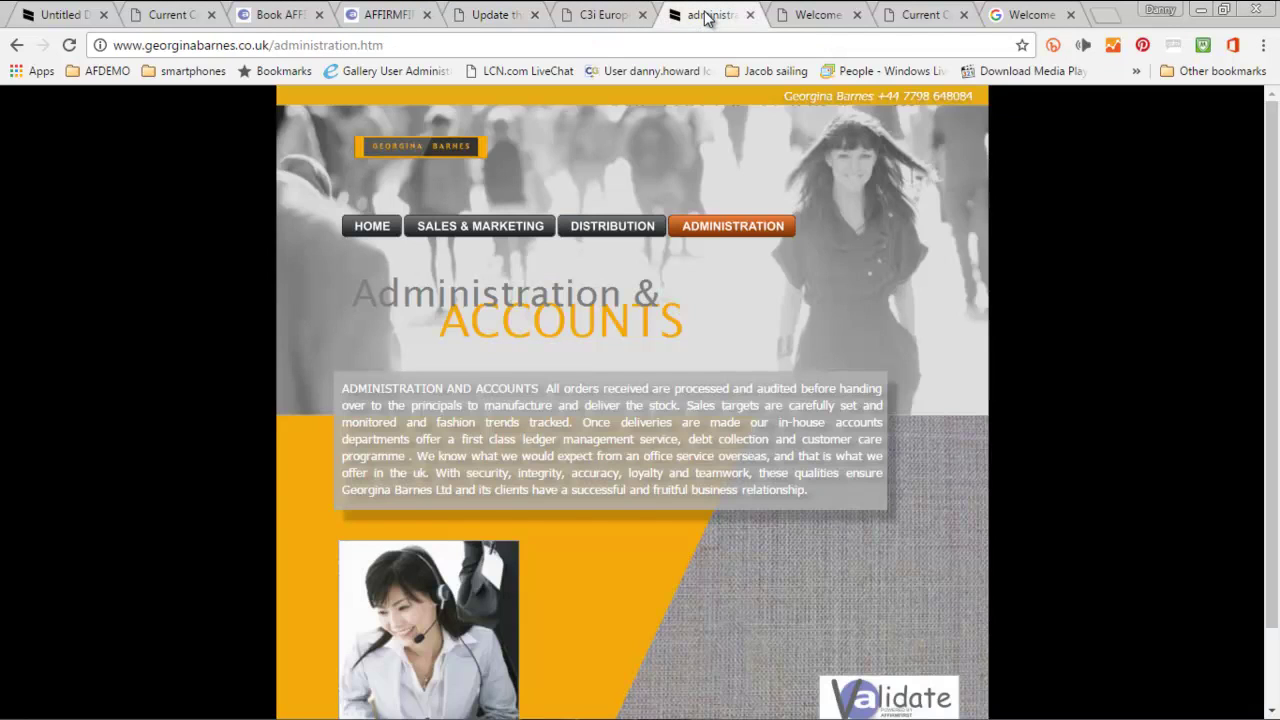
{"action": "scroll", "coordinate": [825, 562], "scroll_direction": "down", "scroll_amount": 2}
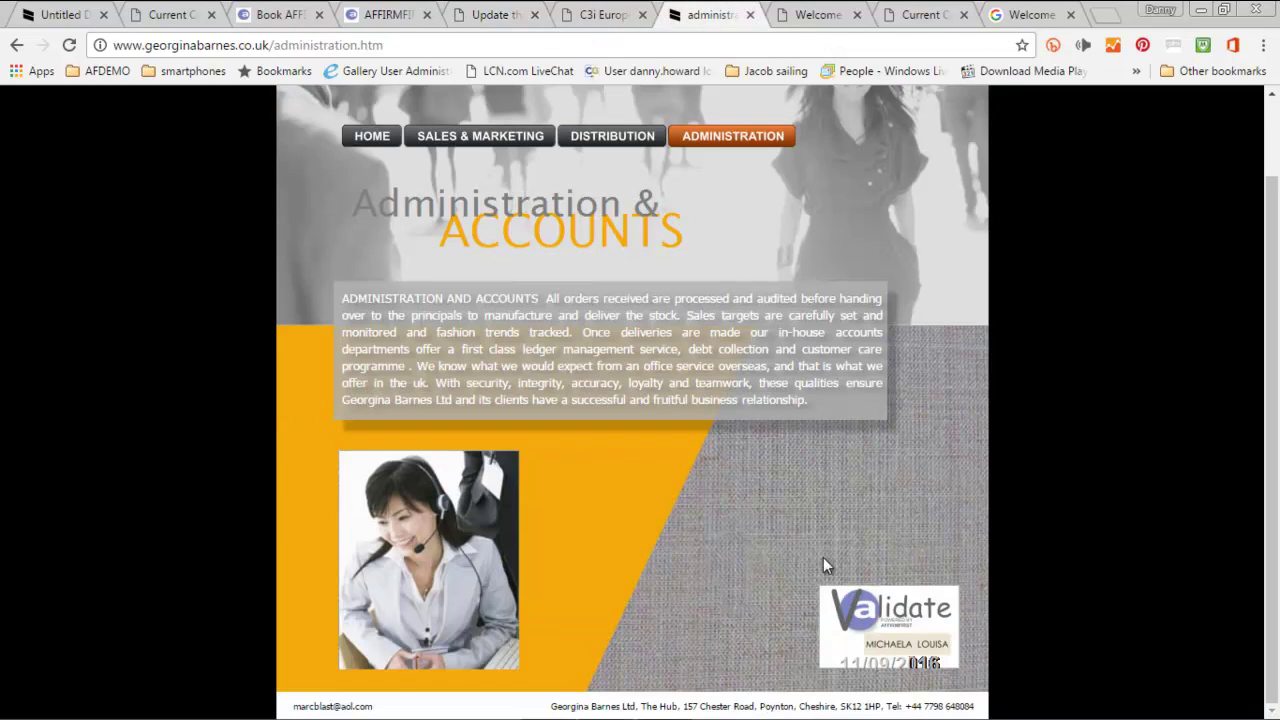
{"action": "left_click", "coordinate": [69, 47]}
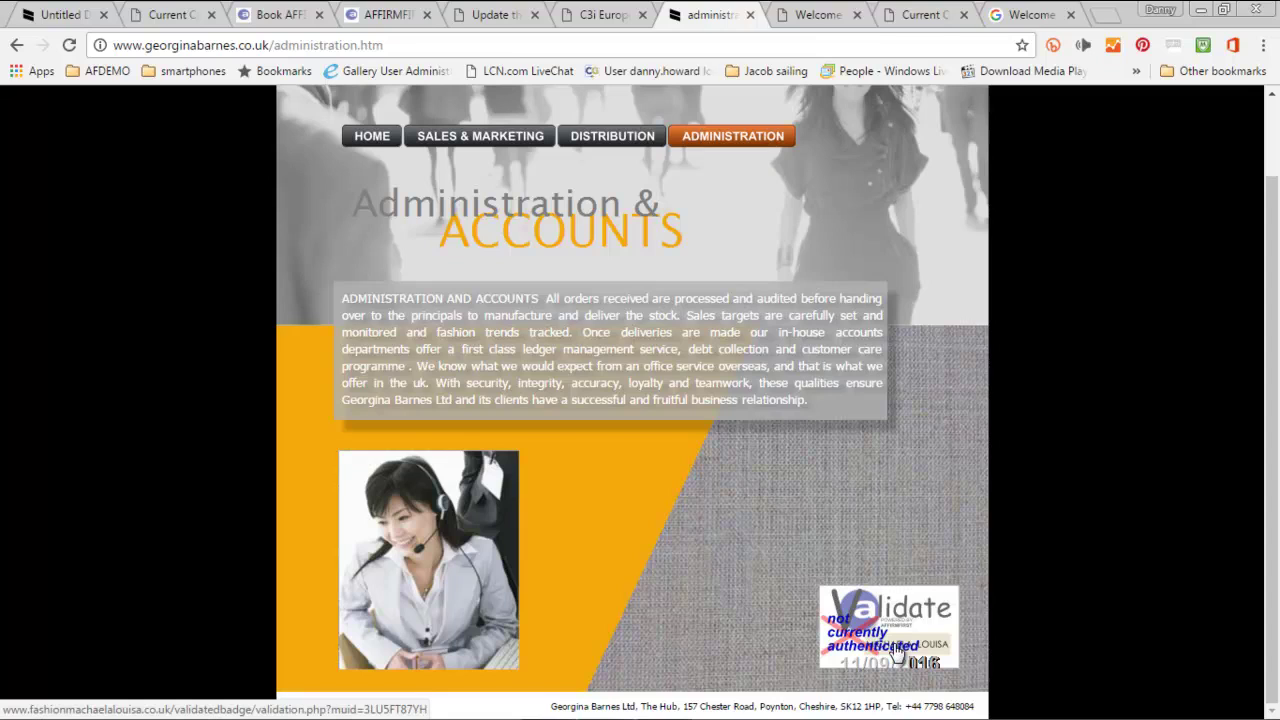
{"action": "left_click", "coordinate": [505, 18]}
{"action": "mouse_move", "coordinate": [345, 192]}
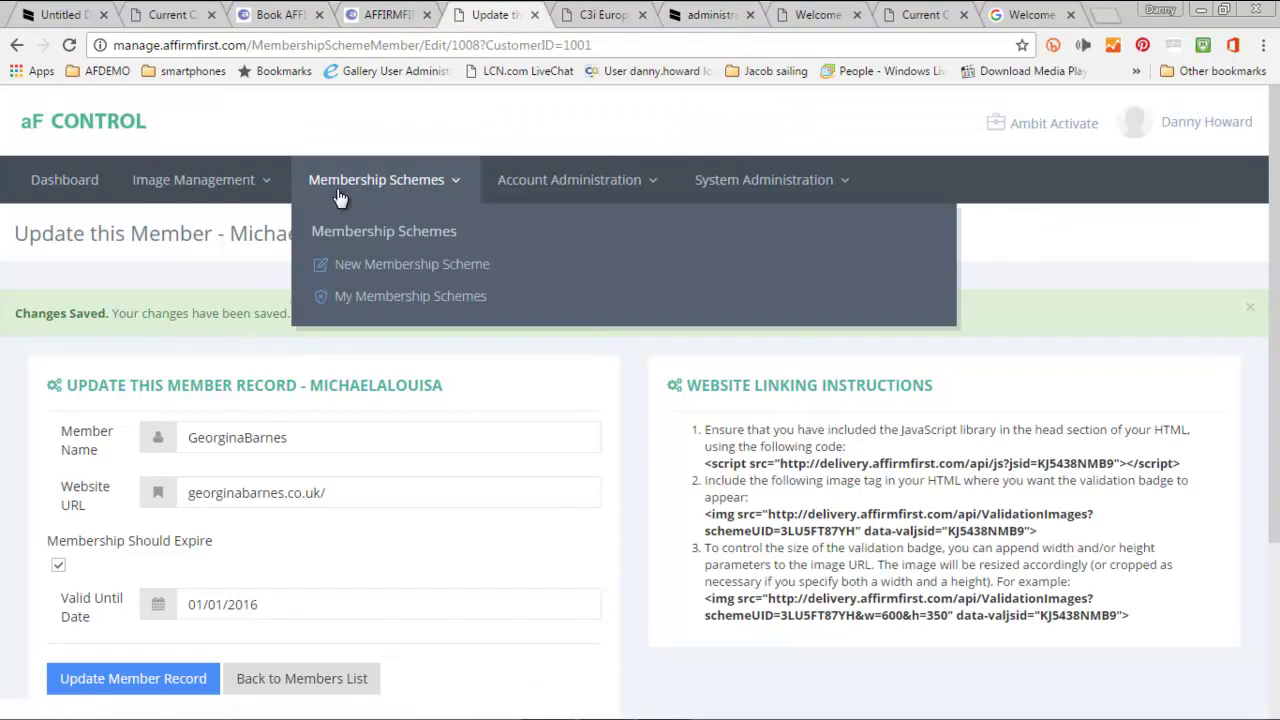
- View the MichaelaLouisa scheme's 'Not Validated' warning image, then compare it with the partner page's badge
{"action": "left_click", "coordinate": [355, 293]}
{"action": "scroll", "coordinate": [360, 340], "scroll_direction": "down", "scroll_amount": 4}
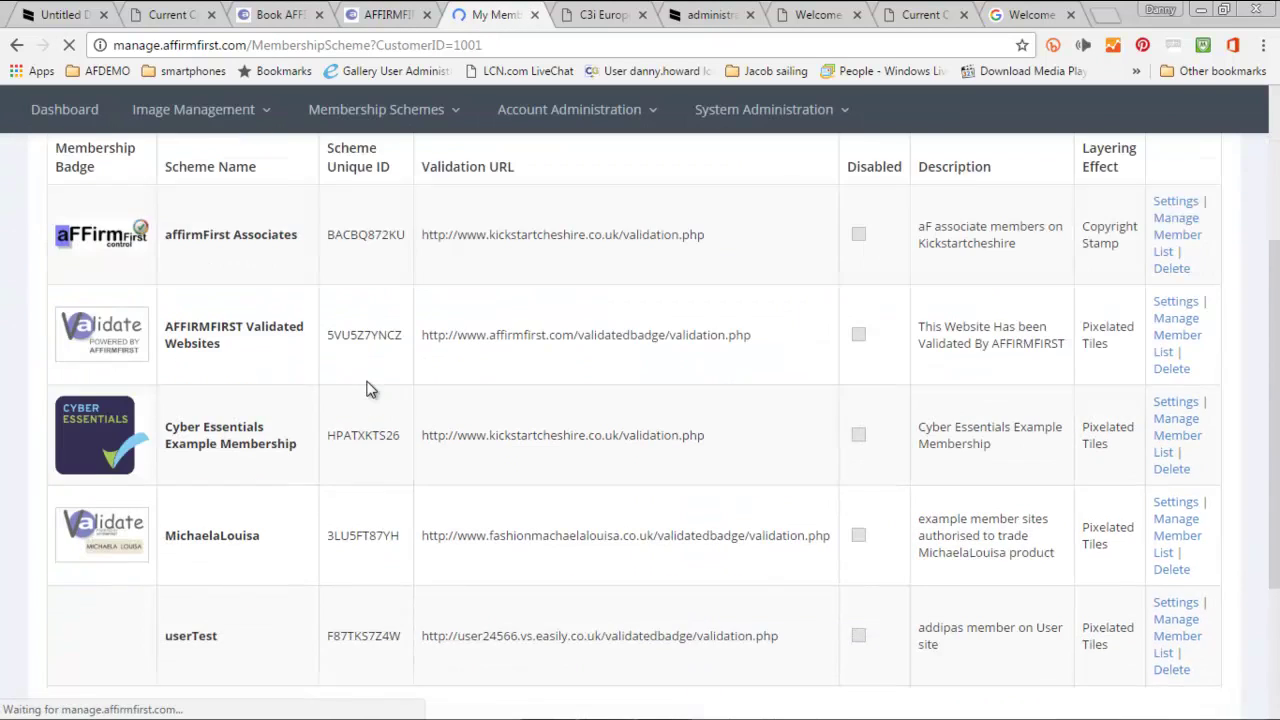
{"action": "left_click", "coordinate": [1188, 415]}
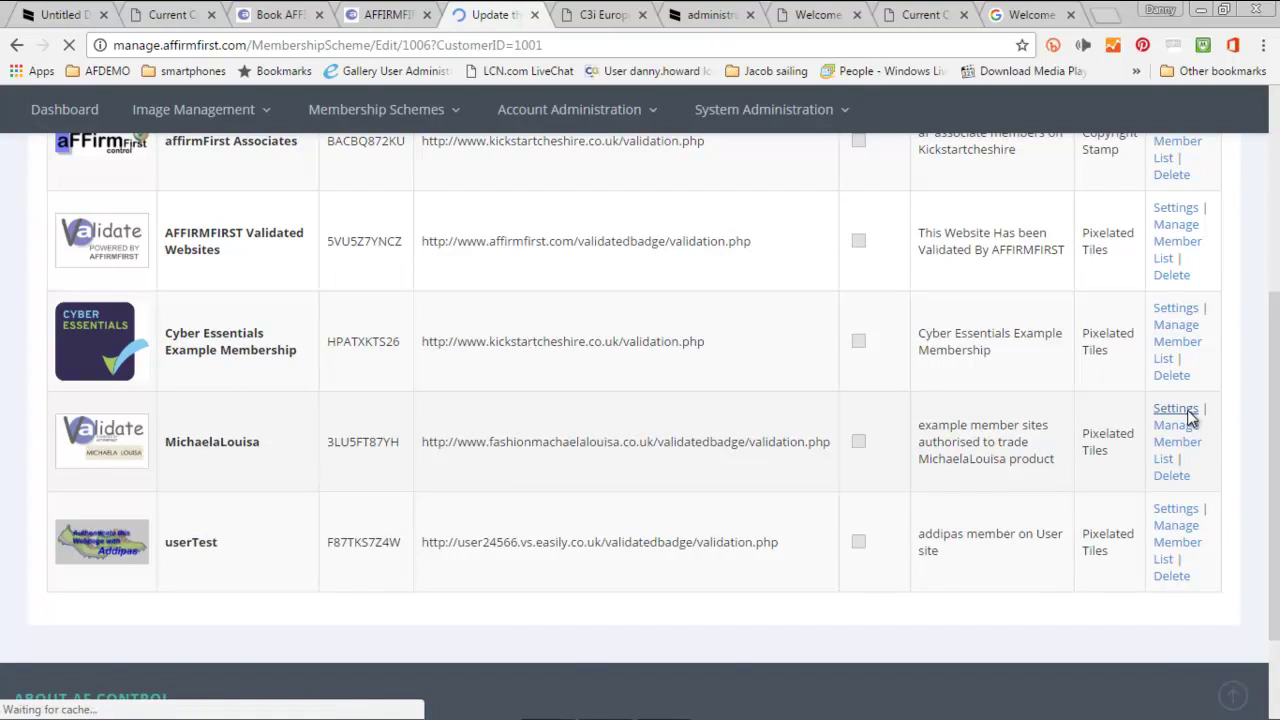
{"action": "scroll", "coordinate": [1192, 418], "scroll_direction": "down", "scroll_amount": 1}
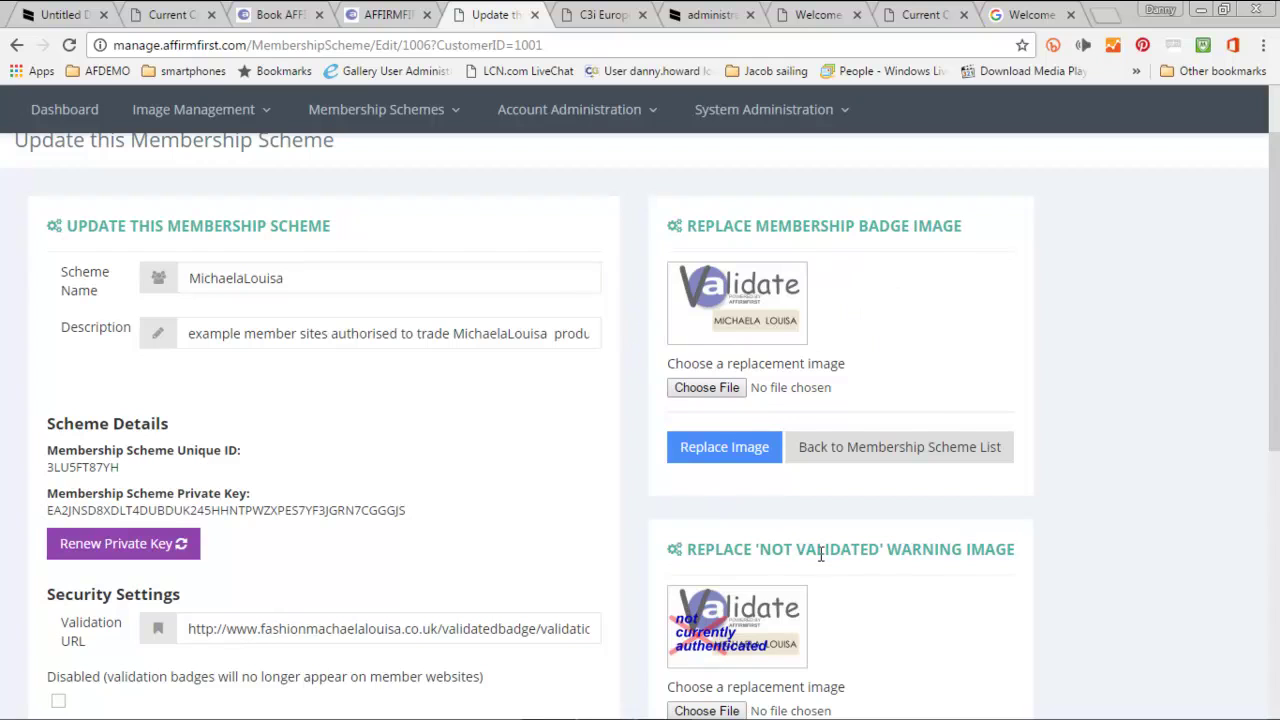
{"action": "scroll", "coordinate": [668, 620], "scroll_direction": "down", "scroll_amount": 2}
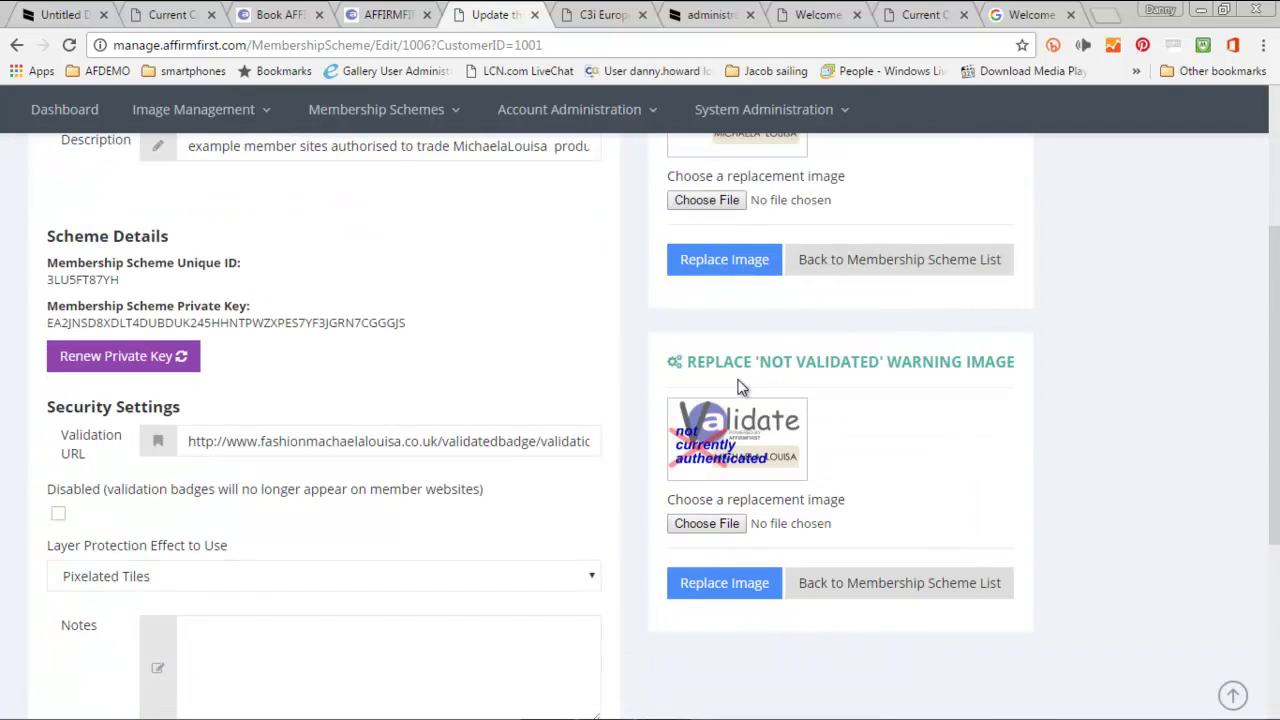
{"action": "left_click", "coordinate": [712, 15]}
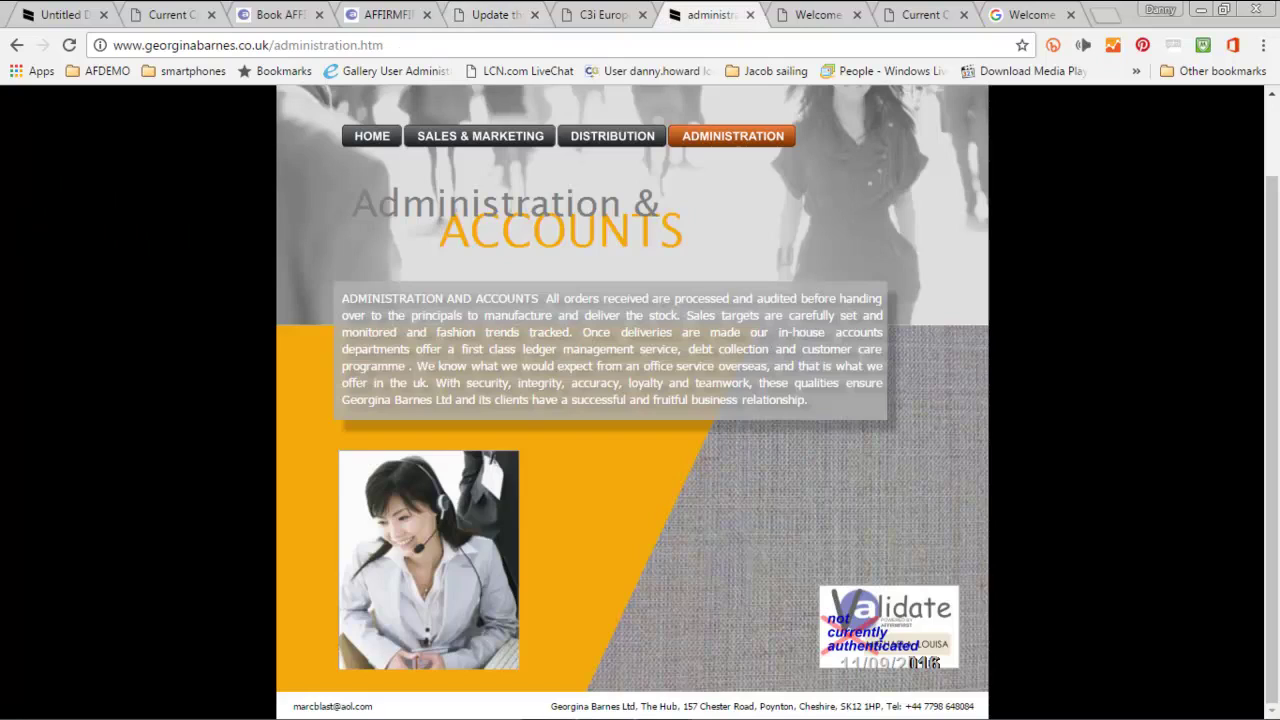
{"action": "left_click", "coordinate": [480, 15]}
{"action": "mouse_move", "coordinate": [400, 112]}
{"action": "left_click", "coordinate": [389, 226]}
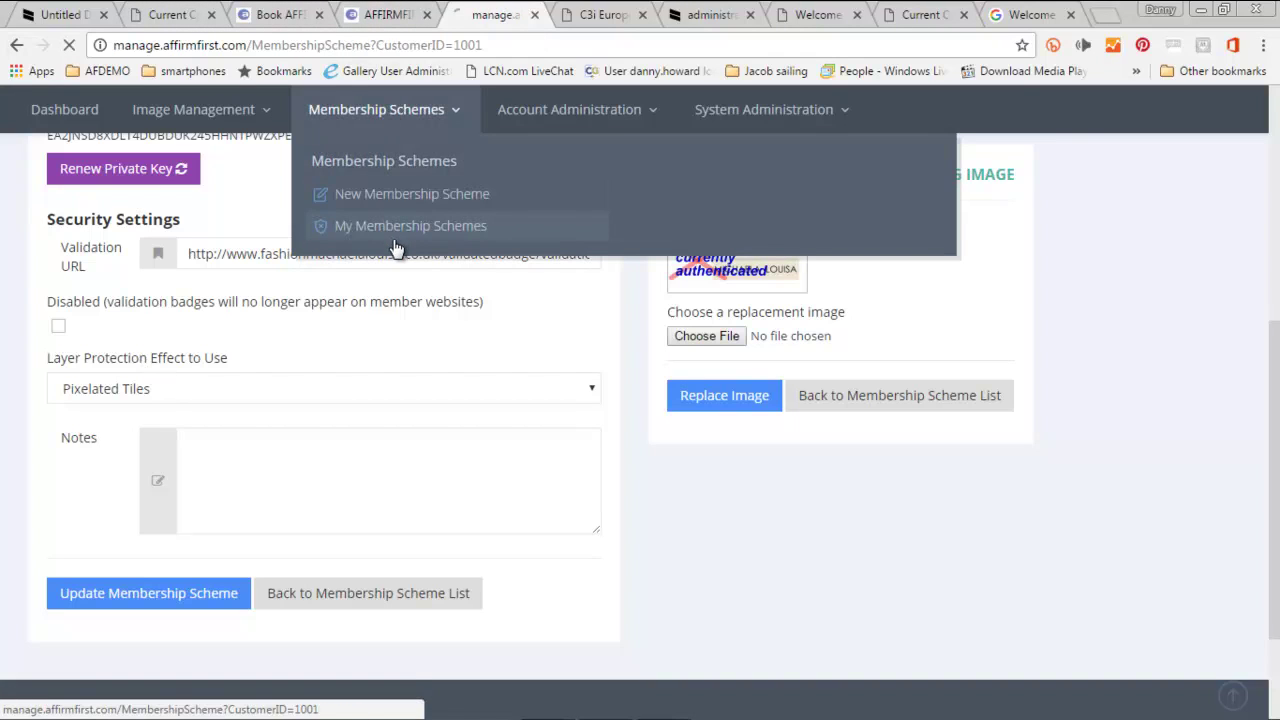
{"action": "scroll", "coordinate": [505, 563], "scroll_direction": "down", "scroll_amount": 3}
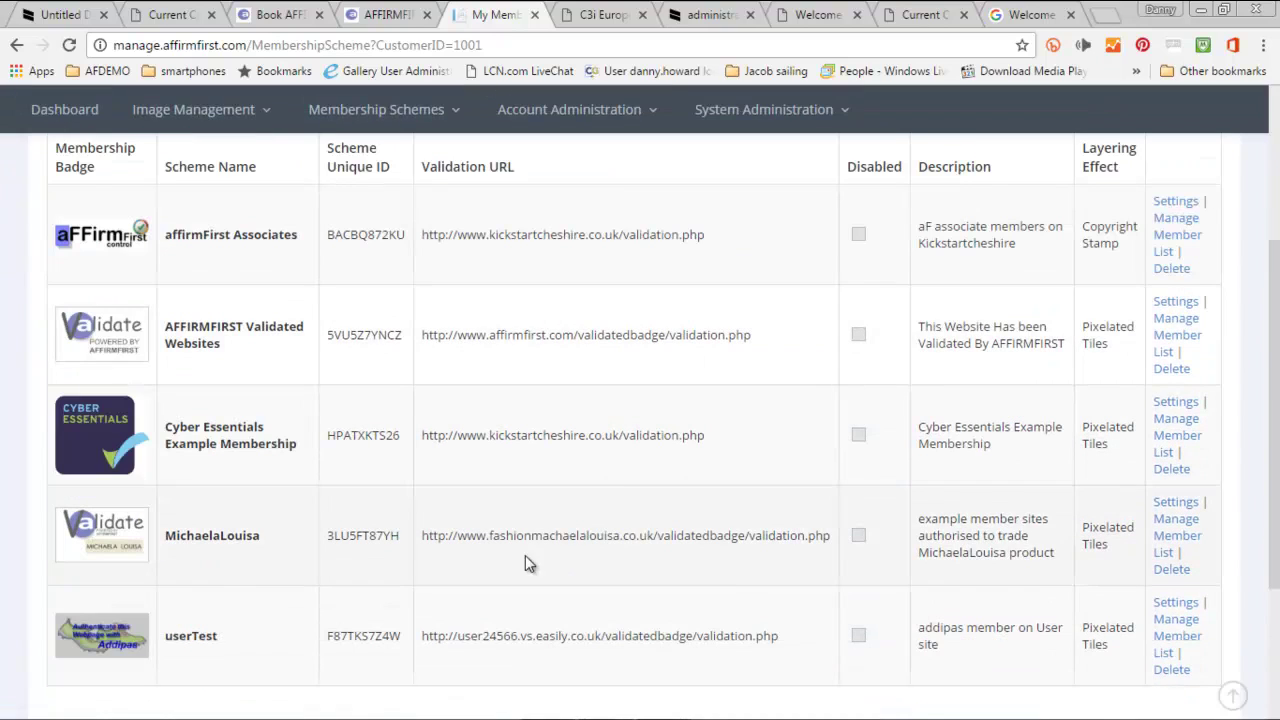
{"action": "left_click", "coordinate": [1188, 538]}
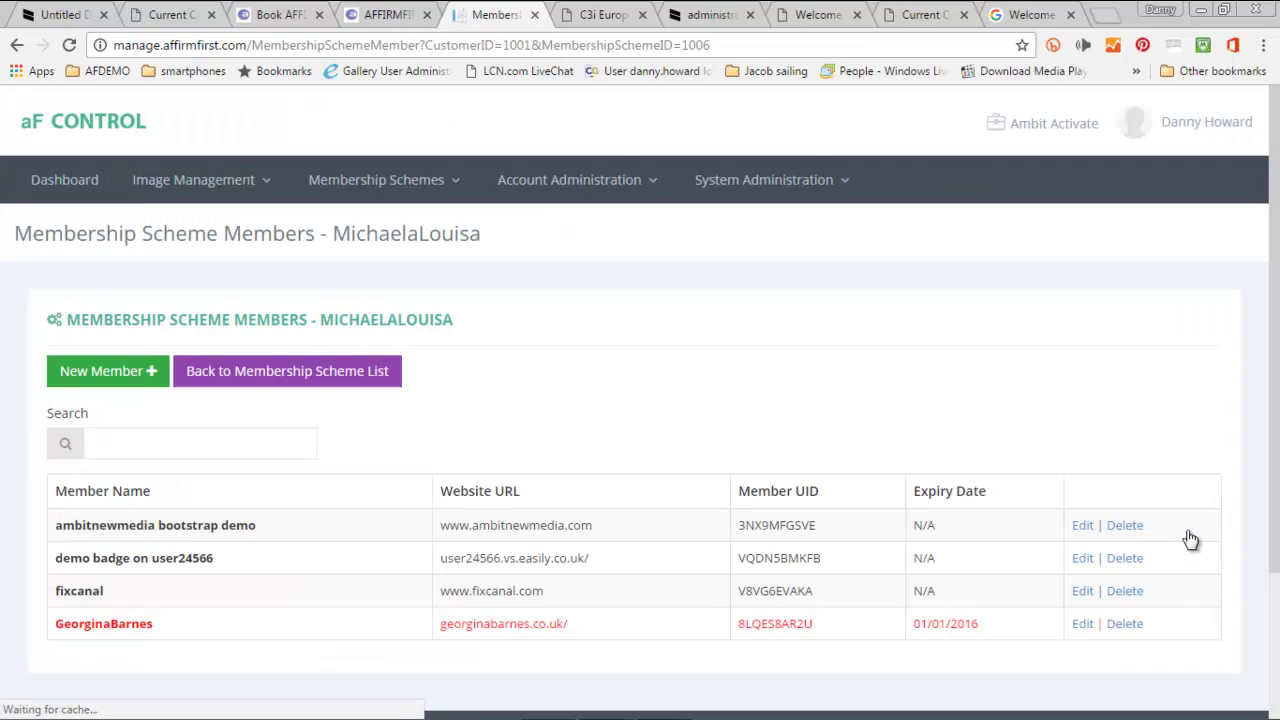
{"action": "scroll", "coordinate": [280, 575], "scroll_direction": "down", "scroll_amount": 1}
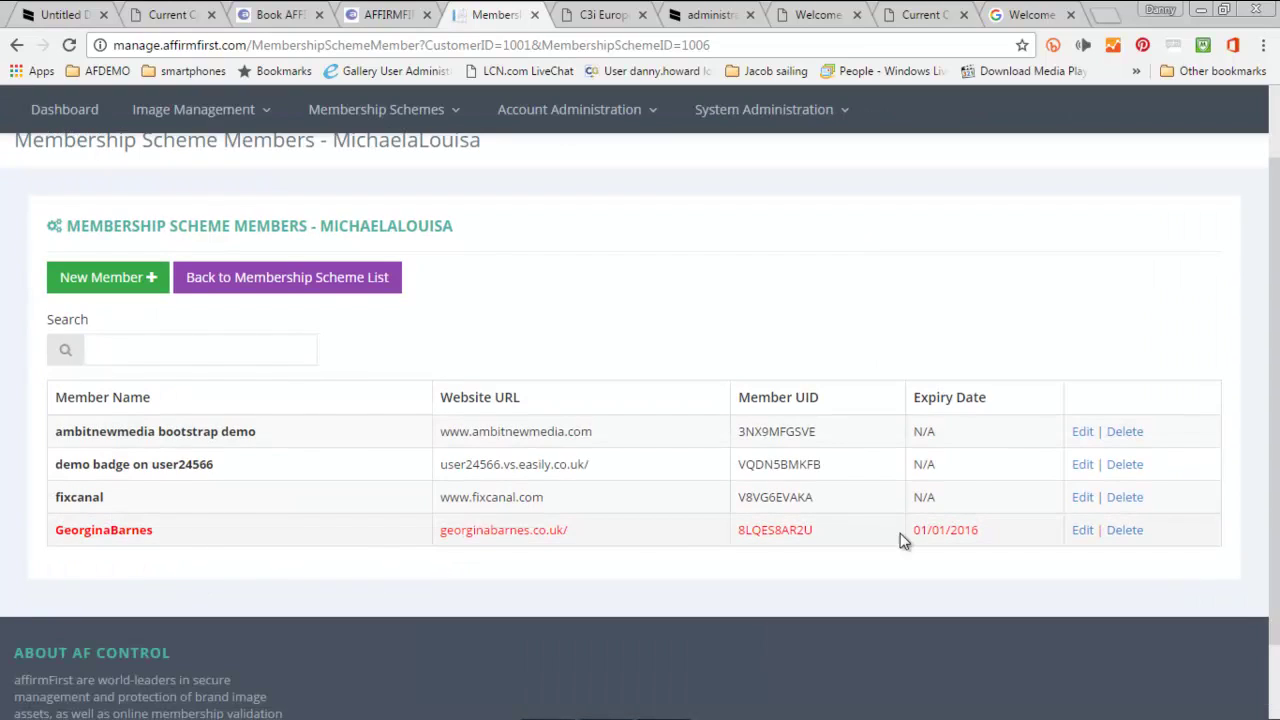
{"action": "left_click", "coordinate": [1083, 531]}
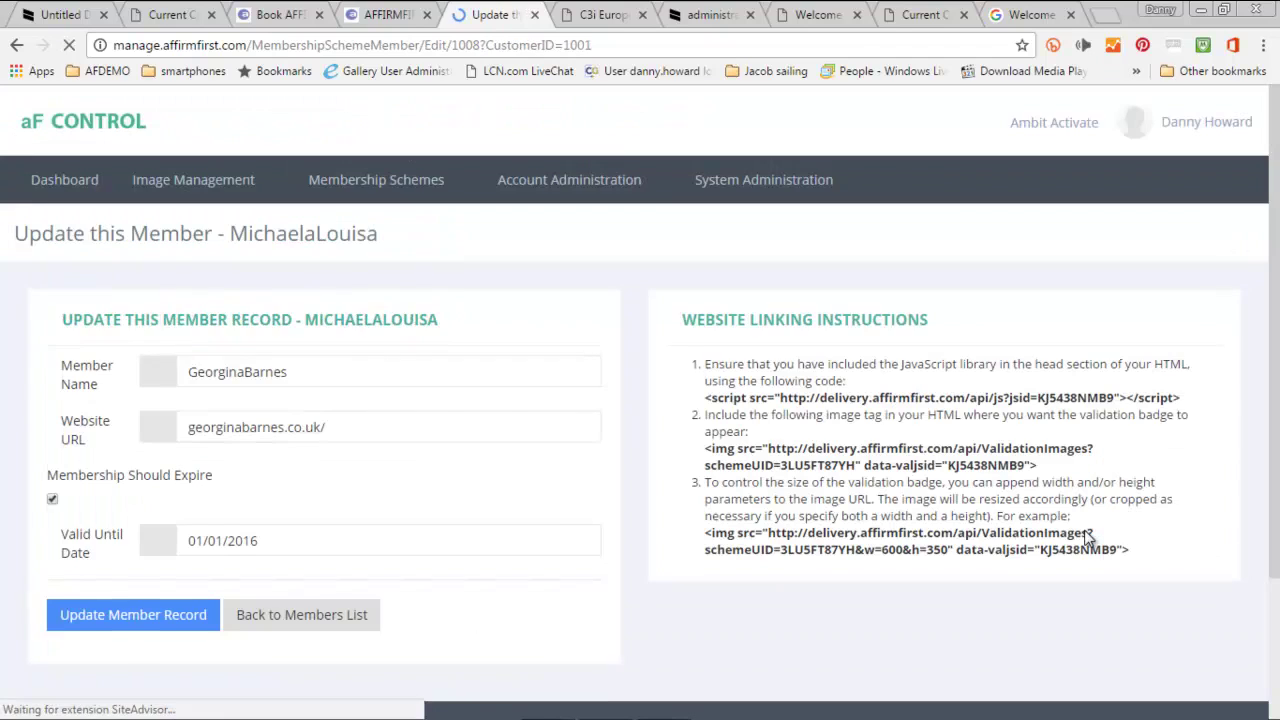
- Untick Membership Should Expire, save the record, and reload the administration page to restore the valid badge
{"action": "left_click", "coordinate": [59, 501]}
{"action": "left_click", "coordinate": [115, 619]}
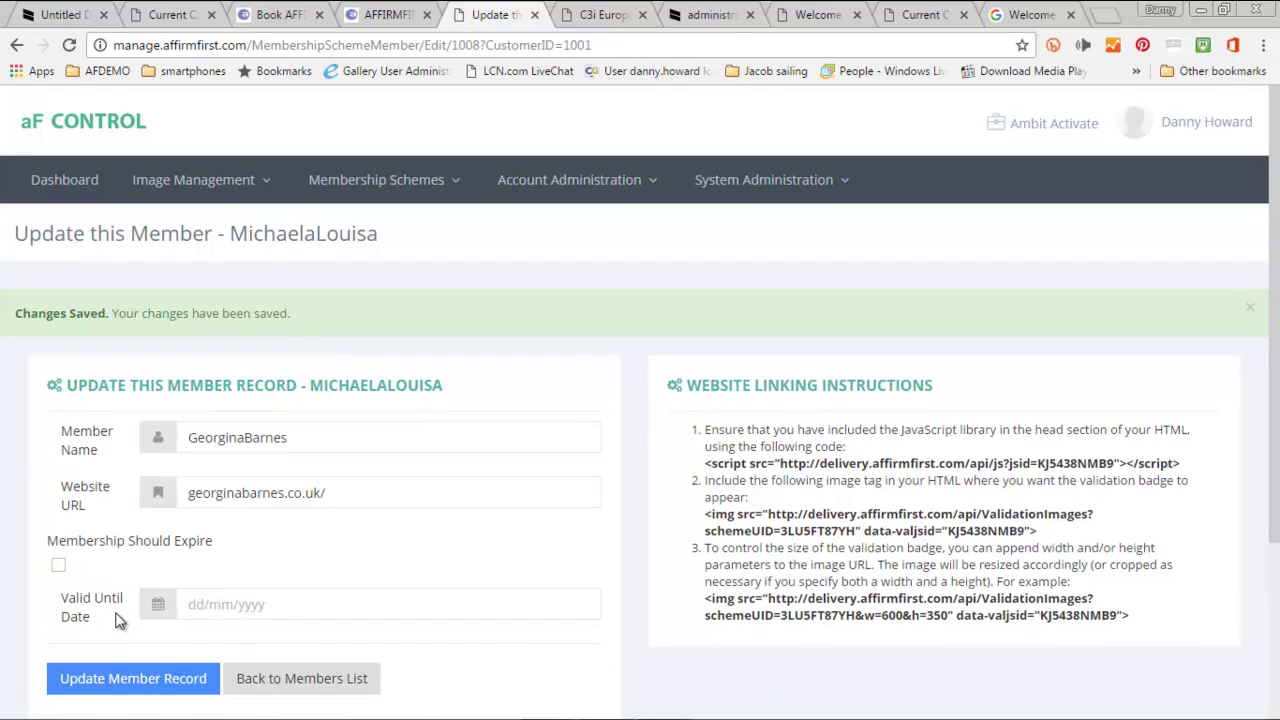
{"action": "left_click", "coordinate": [652, 181]}
{"action": "left_click", "coordinate": [721, 16]}
{"action": "left_click", "coordinate": [67, 47]}
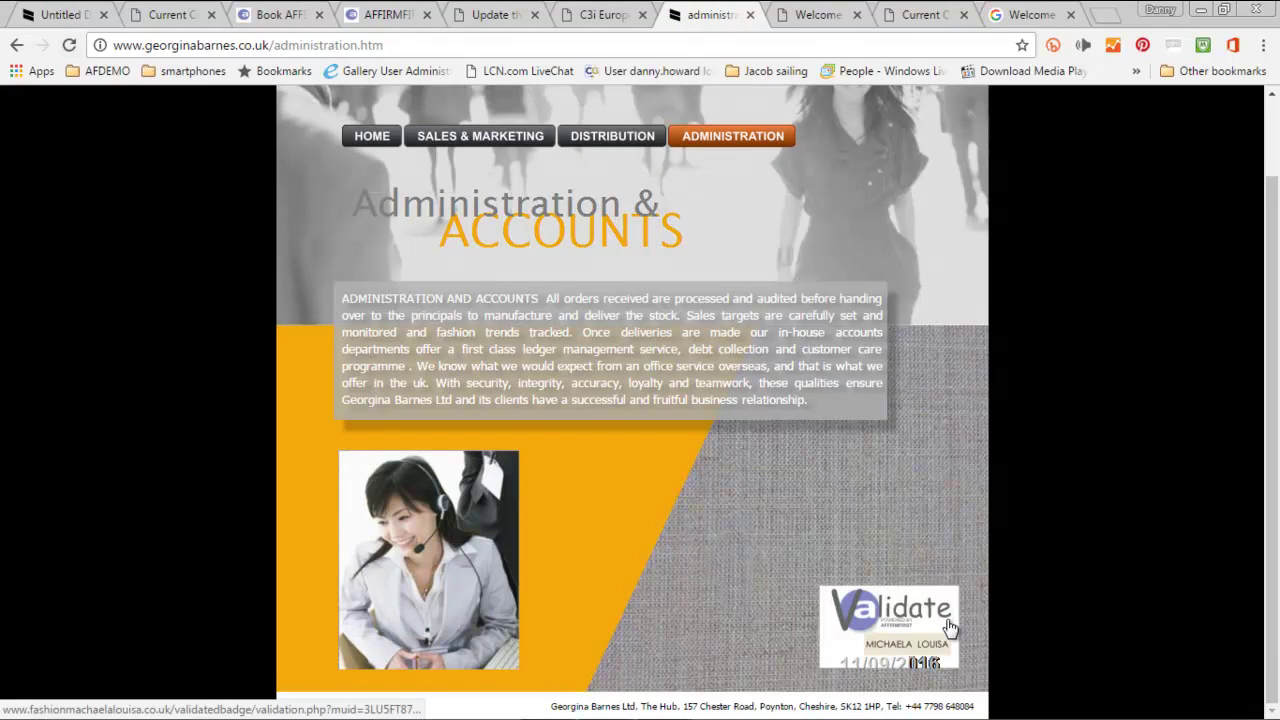
{"action": "left_click", "coordinate": [1031, 15]}
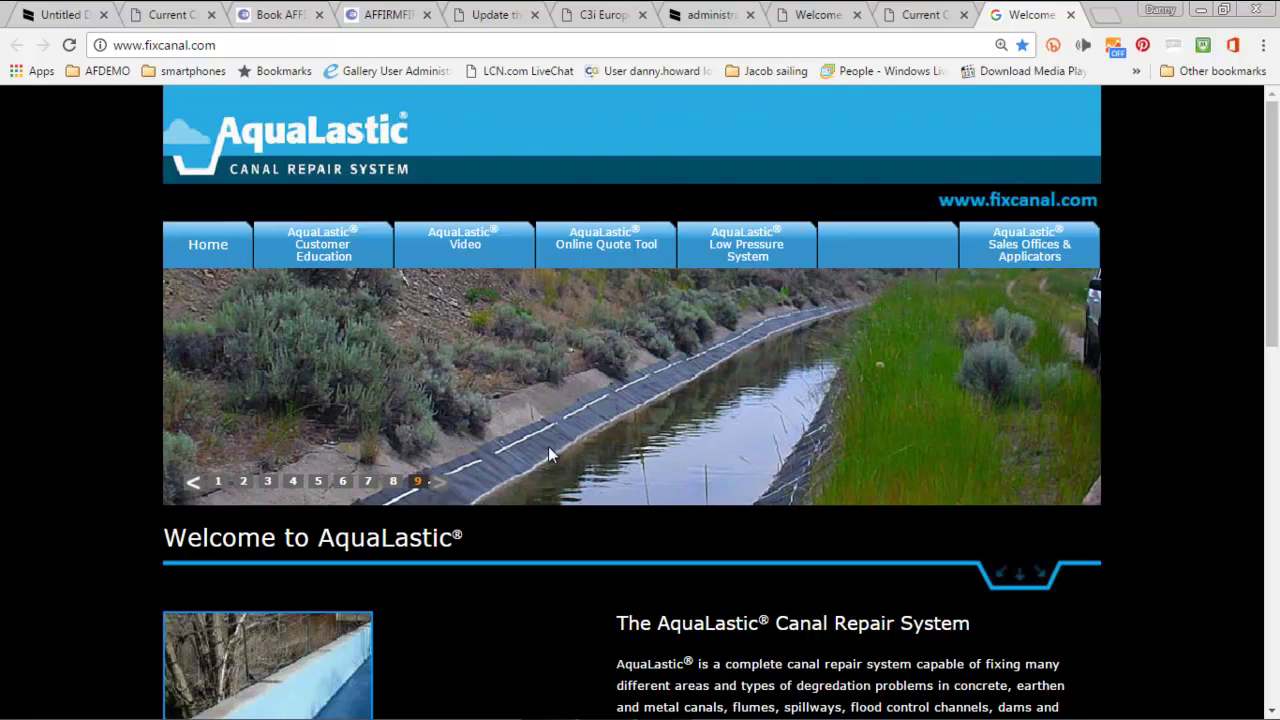
- Show the fifth canal photo in the fixcanal slideshow and scroll down the page
{"action": "left_click", "coordinate": [318, 481]}
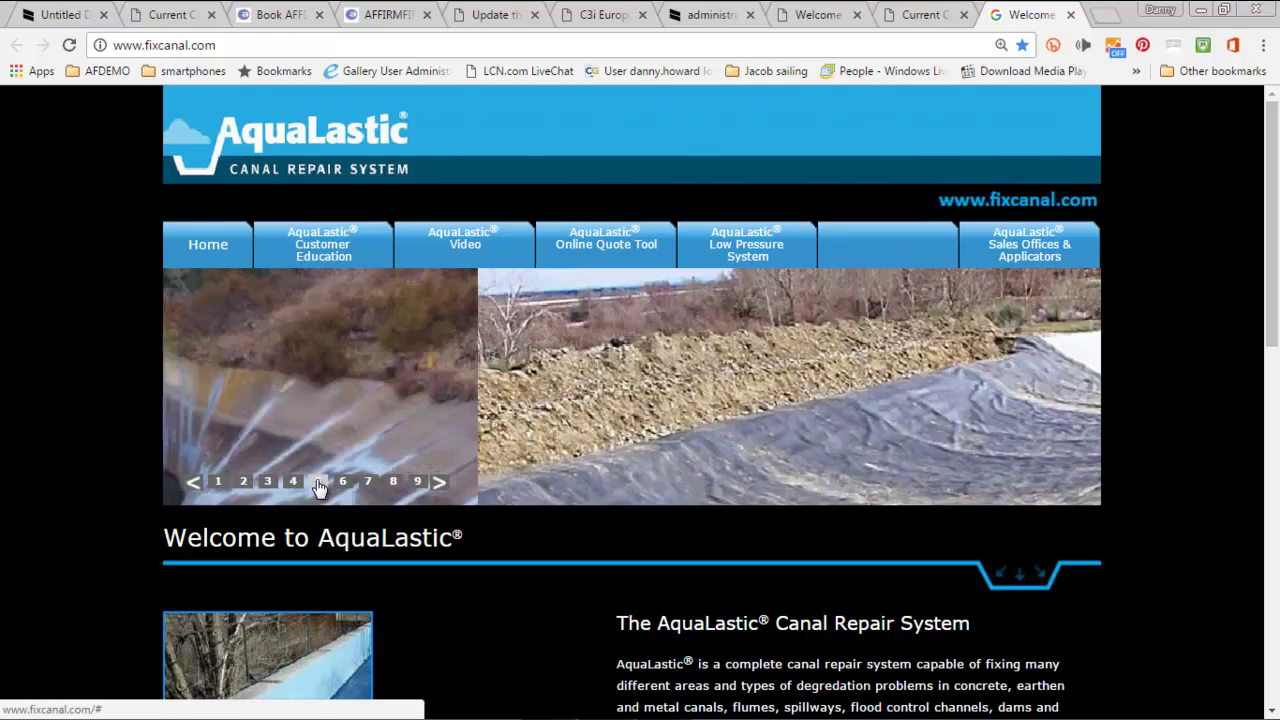
{"action": "scroll", "coordinate": [317, 485], "scroll_direction": "down", "scroll_amount": 4}
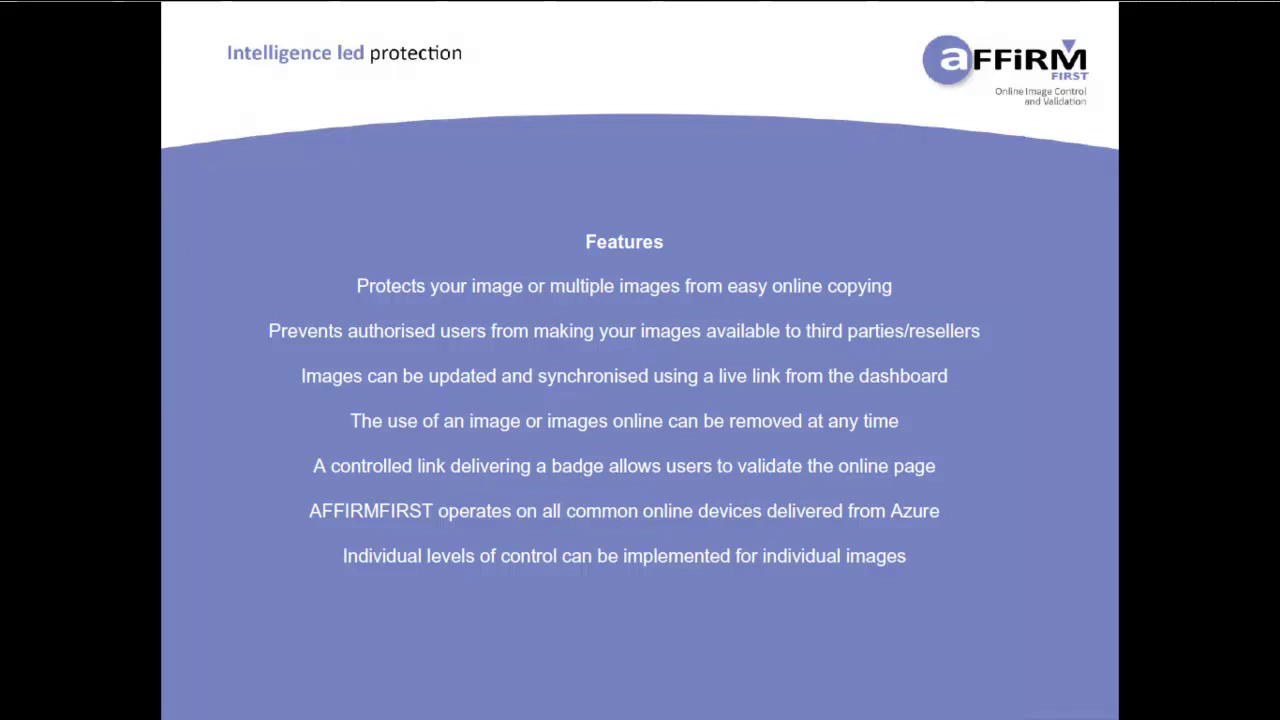
- Advance the AFFIRMFIRST presentation from the Features slide to the Benefits slide
{"action": "left_click", "coordinate": [306, 261]}
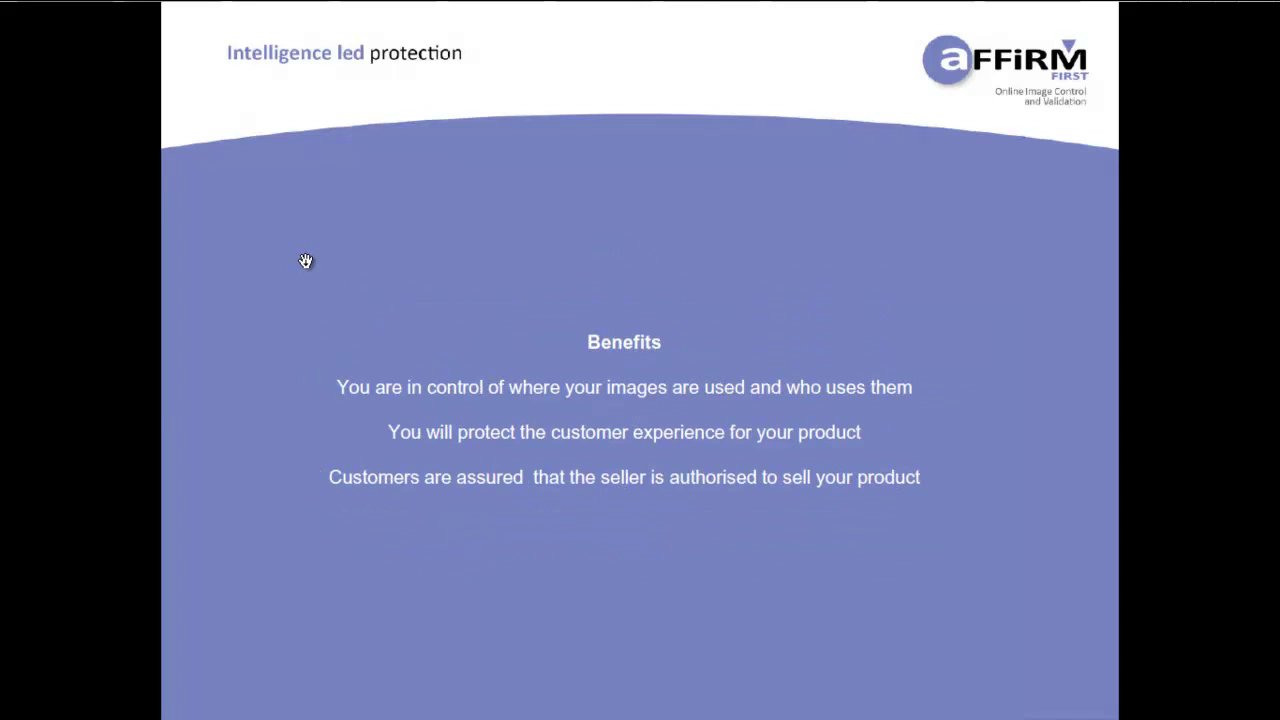